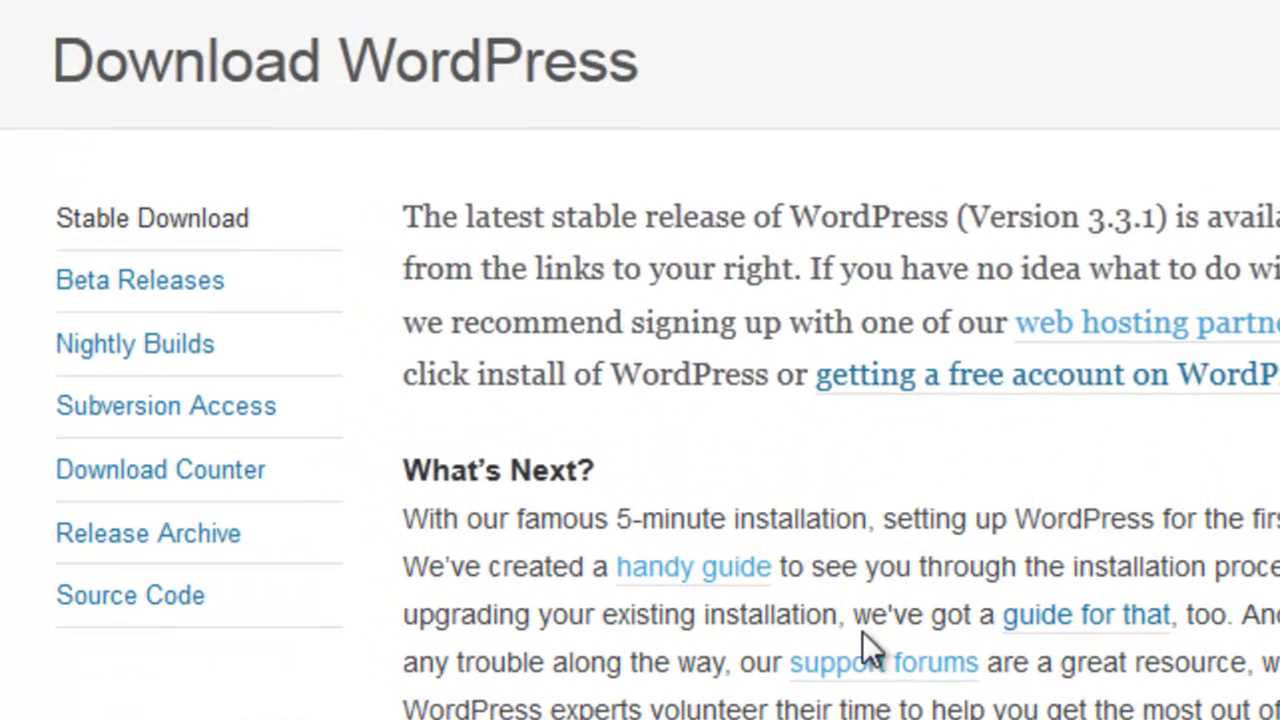
Step: Open the Codex Installing WordPress guide and jump to 'Things to Know Before You Begin Installing WordPress'
{"action": "left_click", "coordinate": [730, 592]}
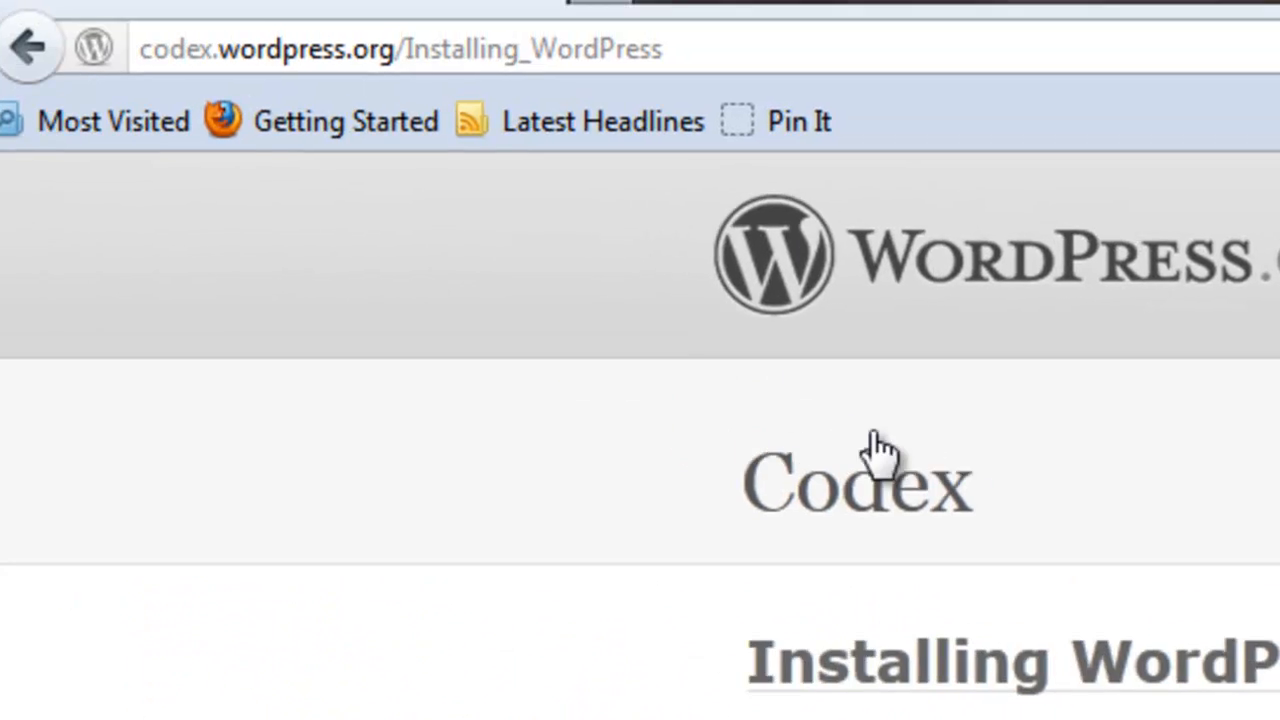
{"action": "left_click_drag", "start_coordinate": [712, 45], "coordinate": [150, 68]}
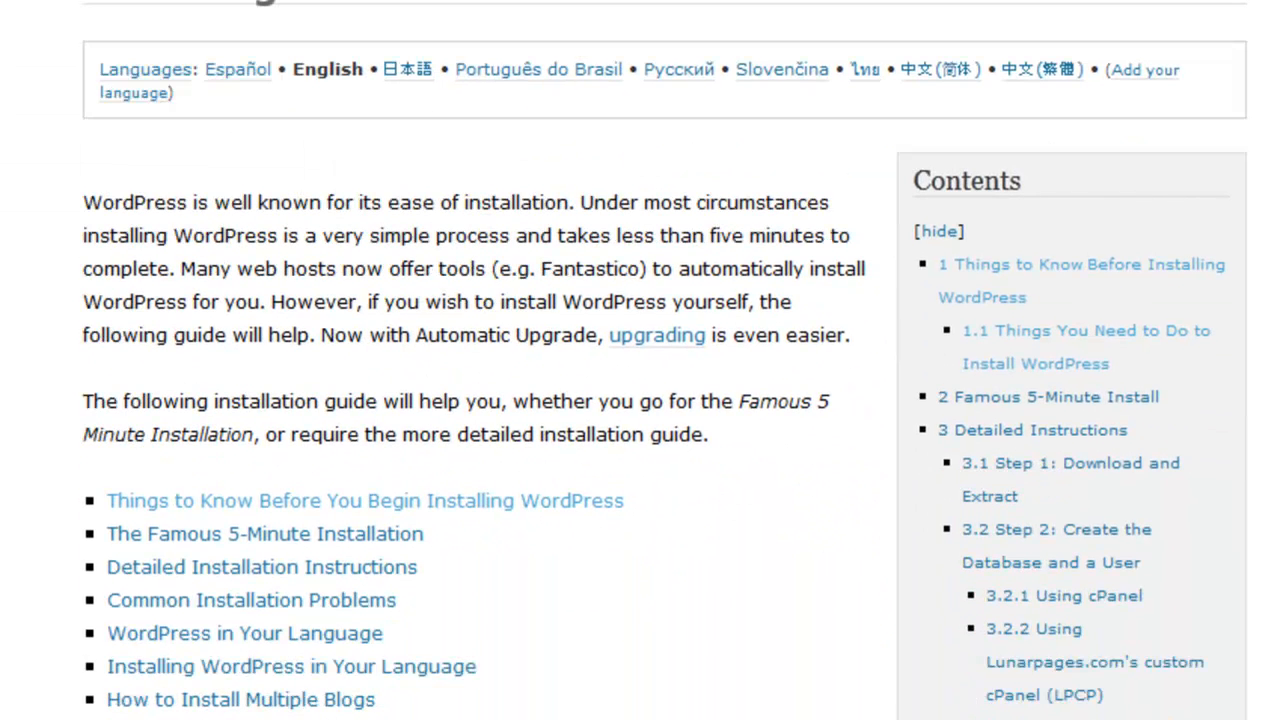
{"action": "scroll", "coordinate": [640, 360], "scroll_direction": "down", "scroll_amount": 3}
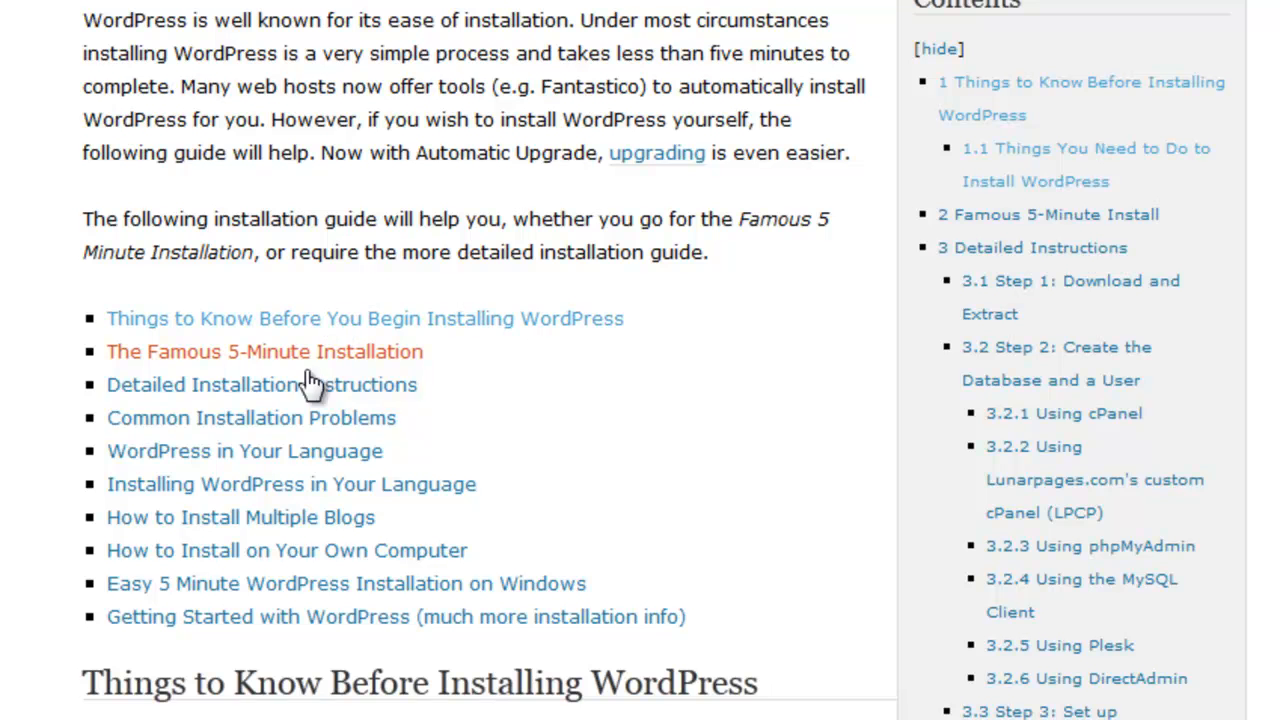
{"action": "left_click", "coordinate": [540, 320]}
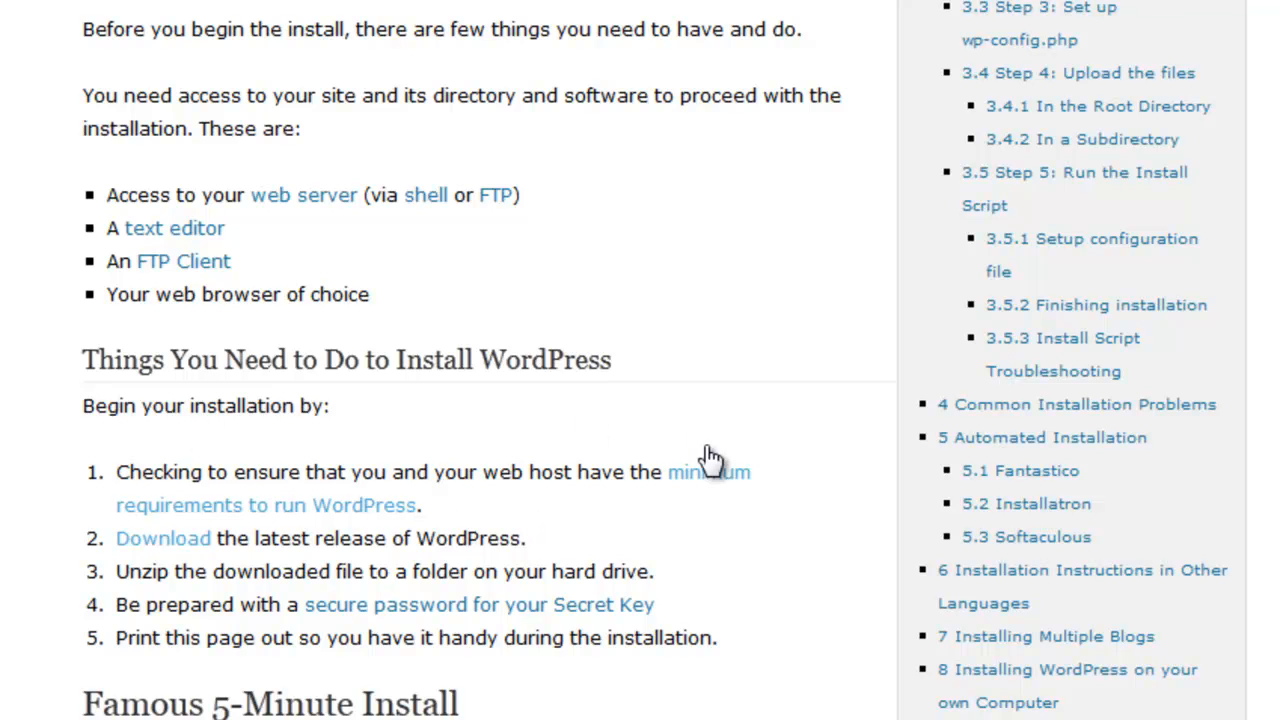
Step: Open the minimum requirements page (PHP 5.2.4, MySQL 5.0 or greater) and scroll through it
{"action": "left_click", "coordinate": [709, 487]}
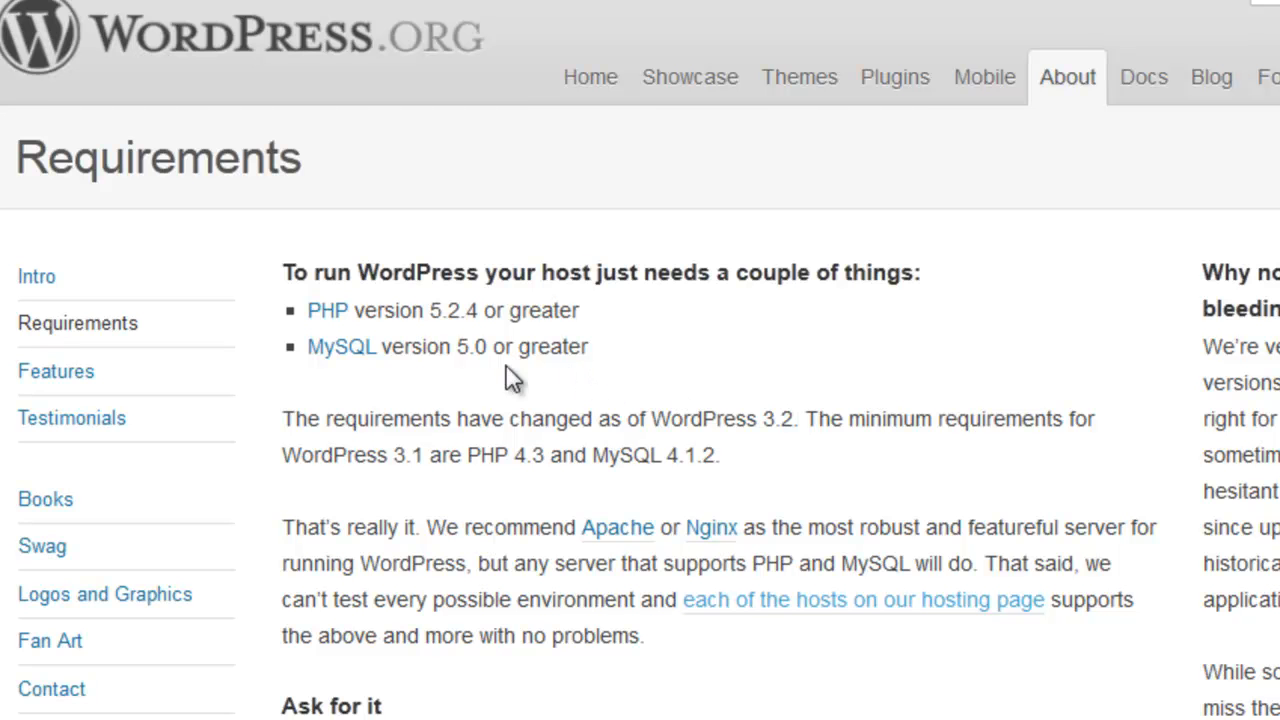
{"action": "scroll", "coordinate": [640, 400], "scroll_direction": "down", "scroll_amount": 4}
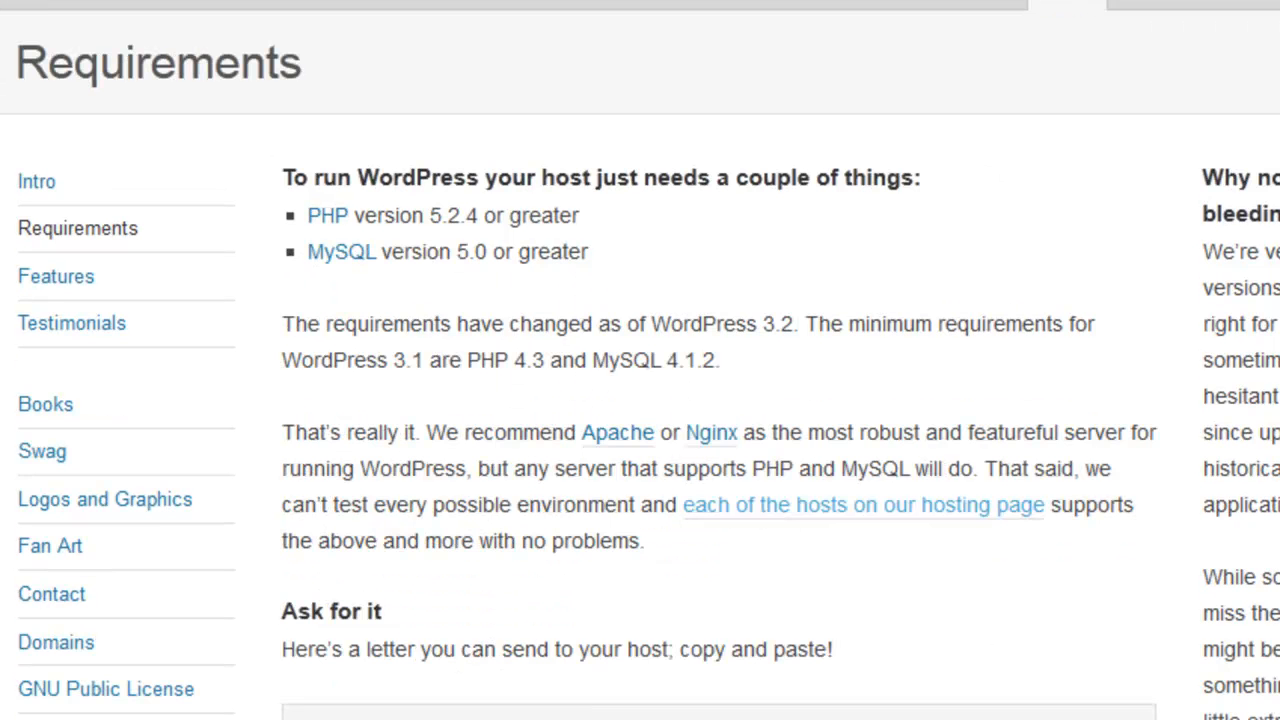
{"action": "scroll", "coordinate": [640, 400], "scroll_direction": "down", "scroll_amount": 1}
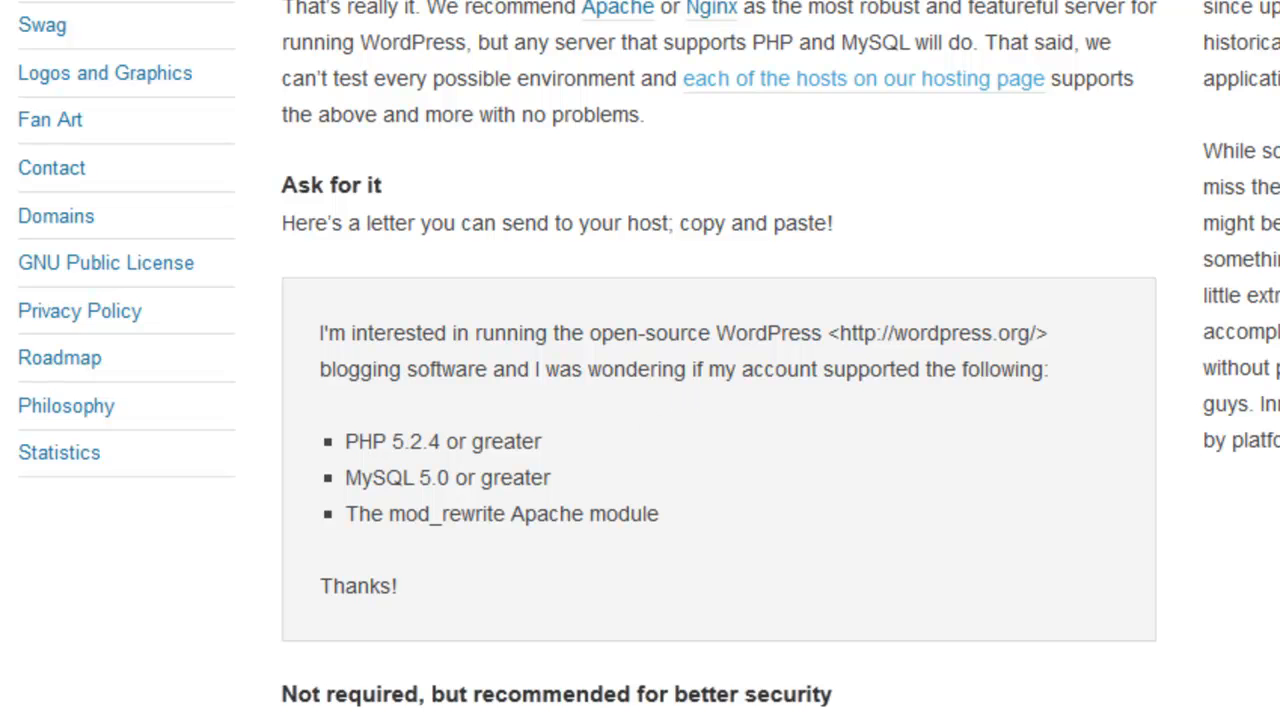
{"action": "scroll", "coordinate": [640, 360], "scroll_direction": "up", "scroll_amount": 5}
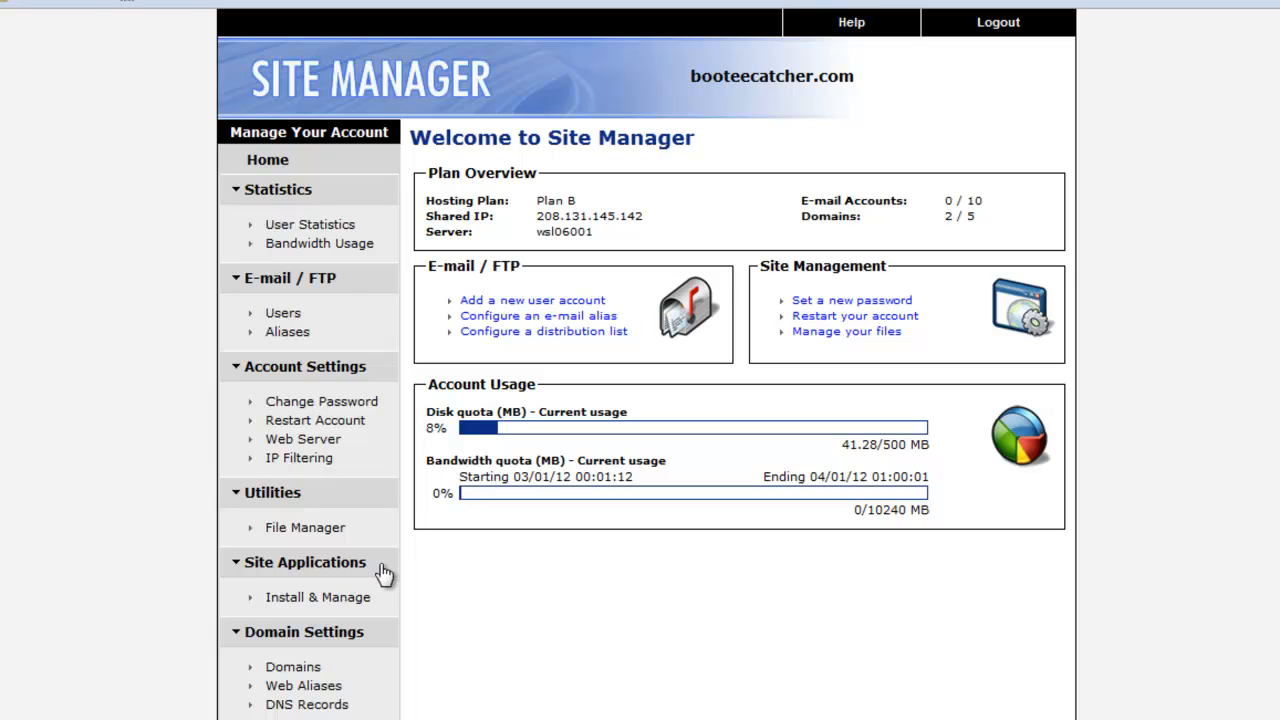
Step: Open Site Applications > Install & Manage and scroll down to the Development section's PHP versions
{"action": "left_click", "coordinate": [316, 598]}
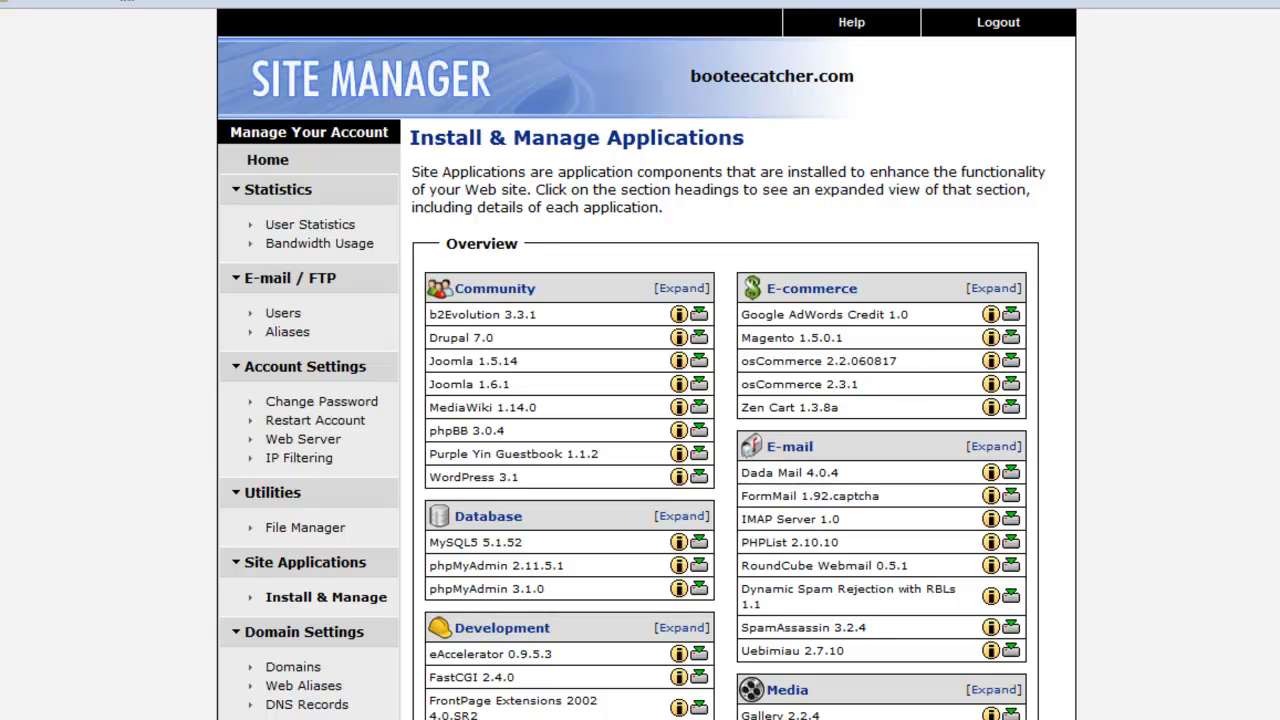
{"action": "scroll", "coordinate": [698, 651], "scroll_direction": "down", "scroll_amount": 3}
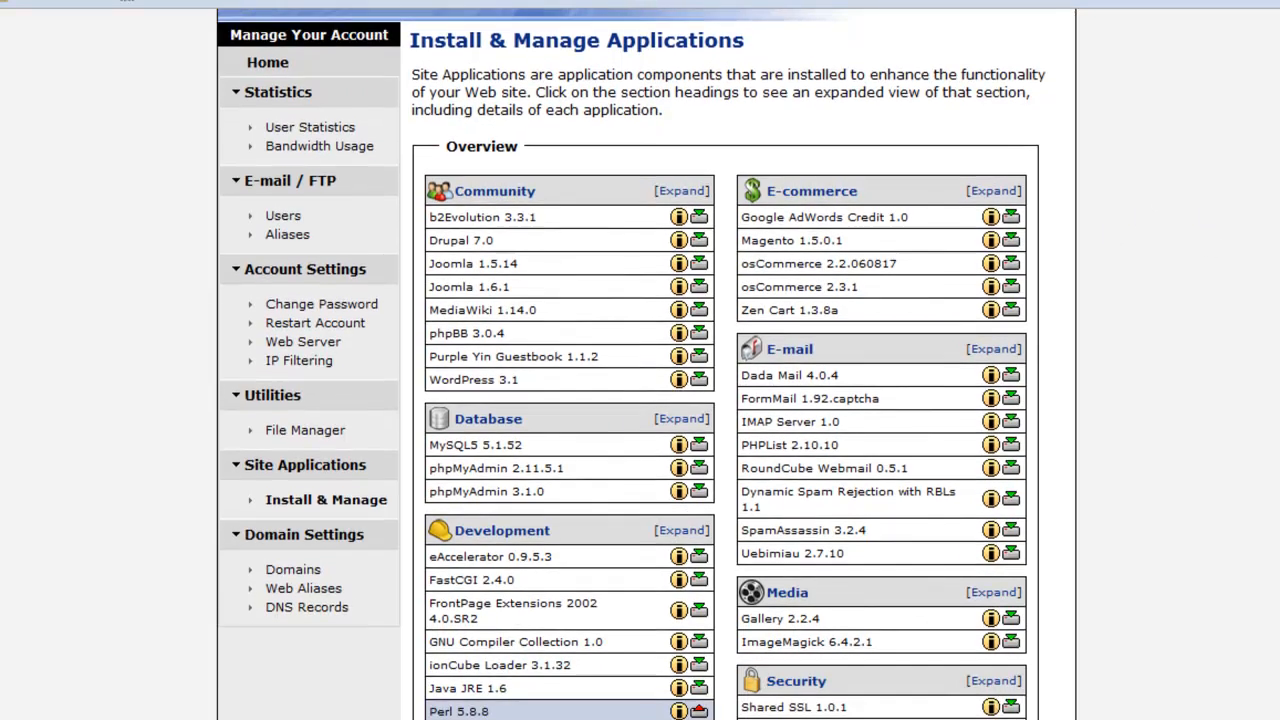
{"action": "scroll", "coordinate": [698, 651], "scroll_direction": "down", "scroll_amount": 2}
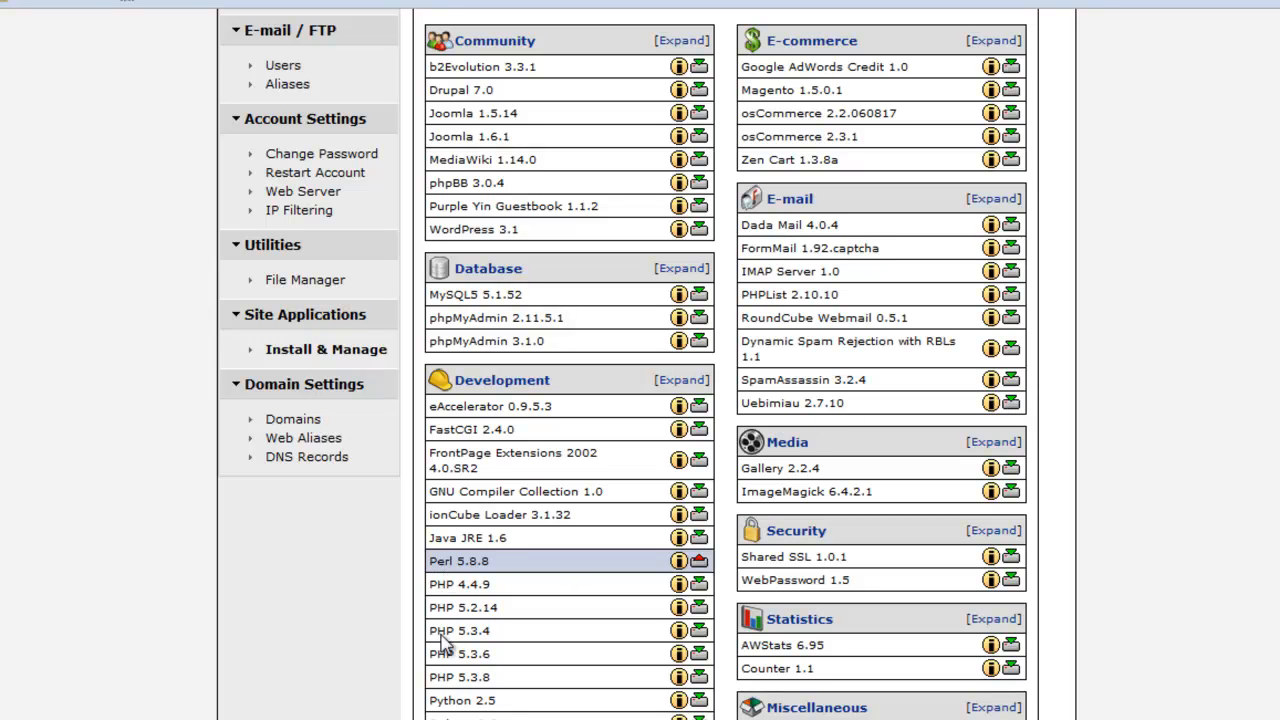
{"action": "scroll", "coordinate": [640, 400], "scroll_direction": "down", "scroll_amount": 3}
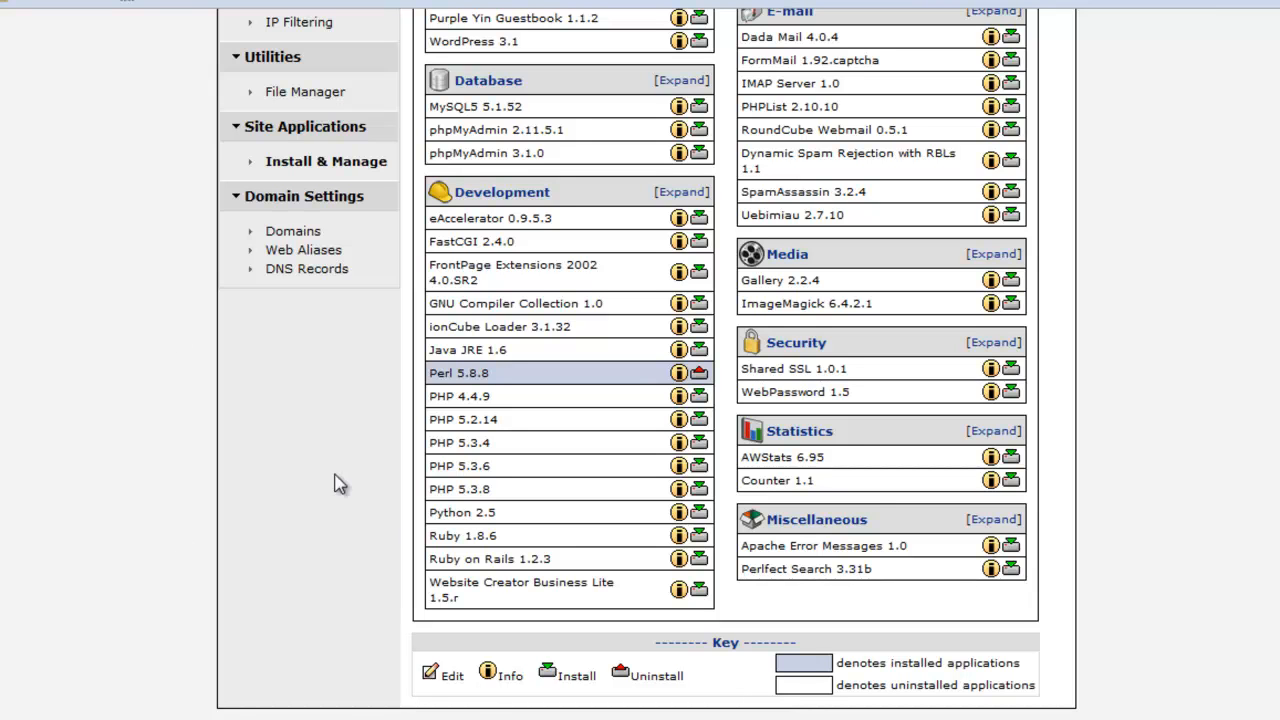
Step: Accept the terms and install PHP 5.3.8 with the exec and popen functions enabled
{"action": "left_click", "coordinate": [480, 490]}
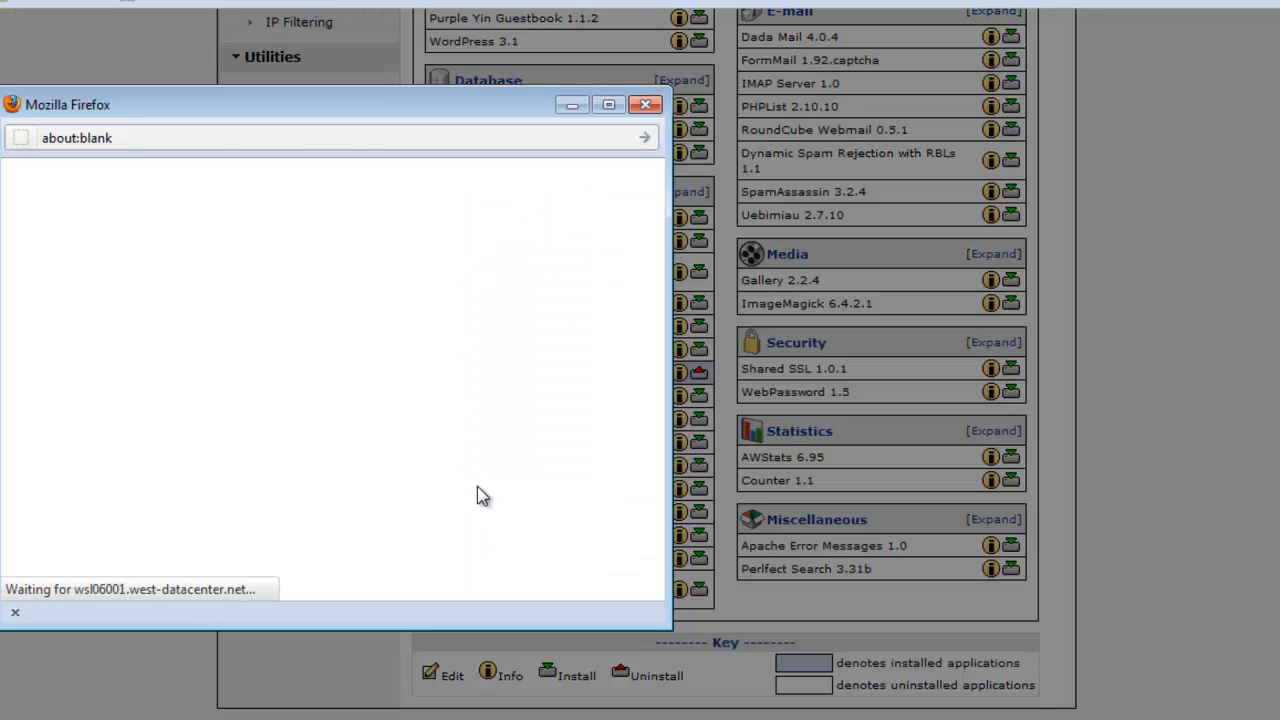
{"action": "left_click", "coordinate": [264, 549]}
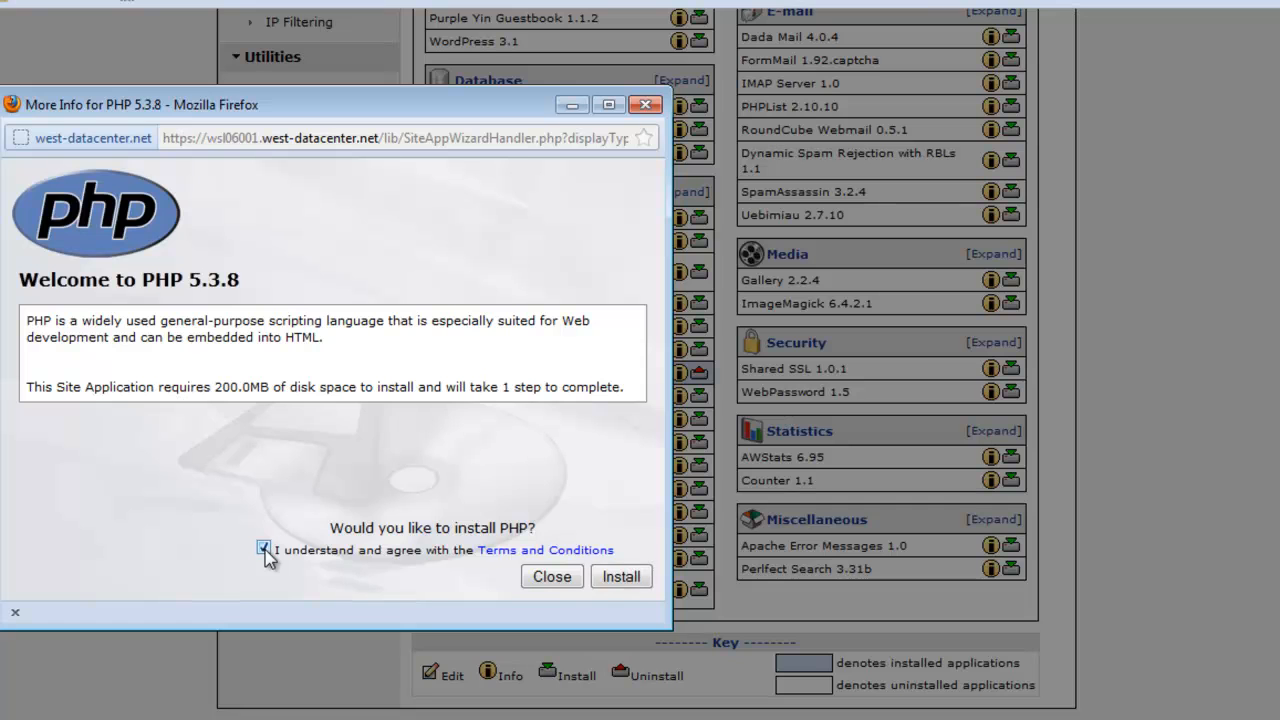
{"action": "left_click", "coordinate": [619, 577]}
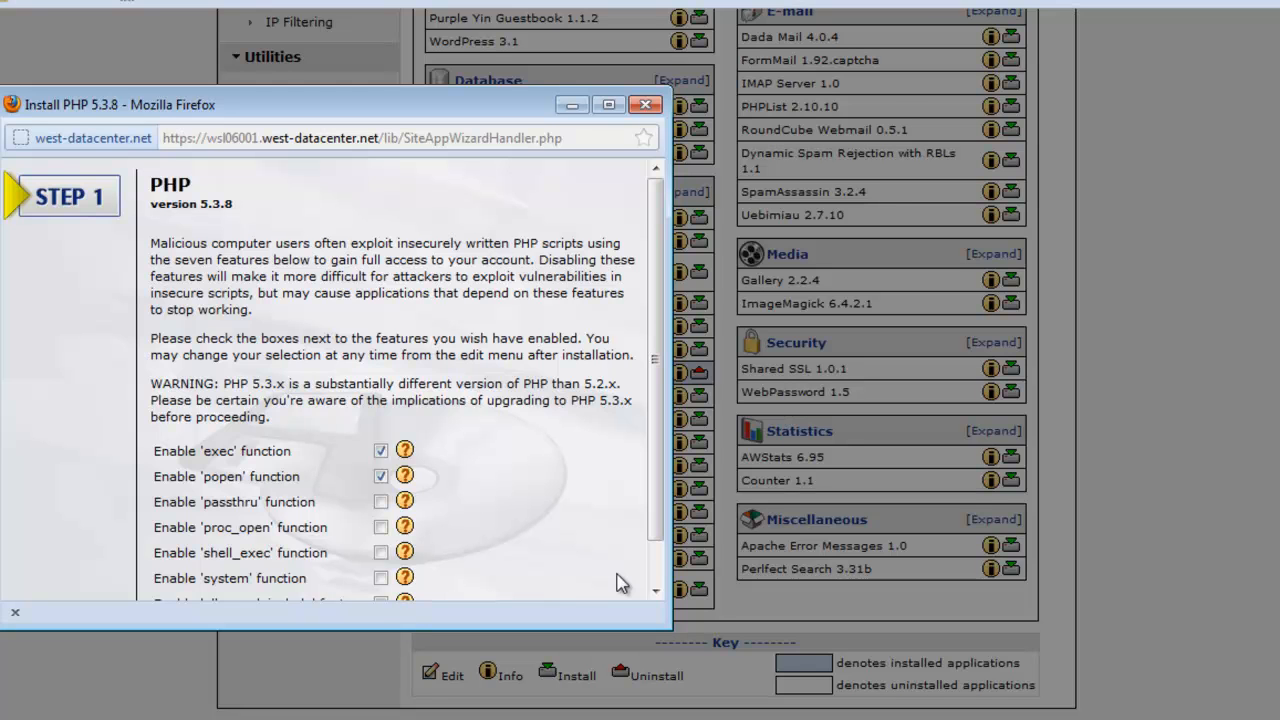
{"action": "left_click_drag", "start_coordinate": [664, 493], "coordinate": [660, 535]}
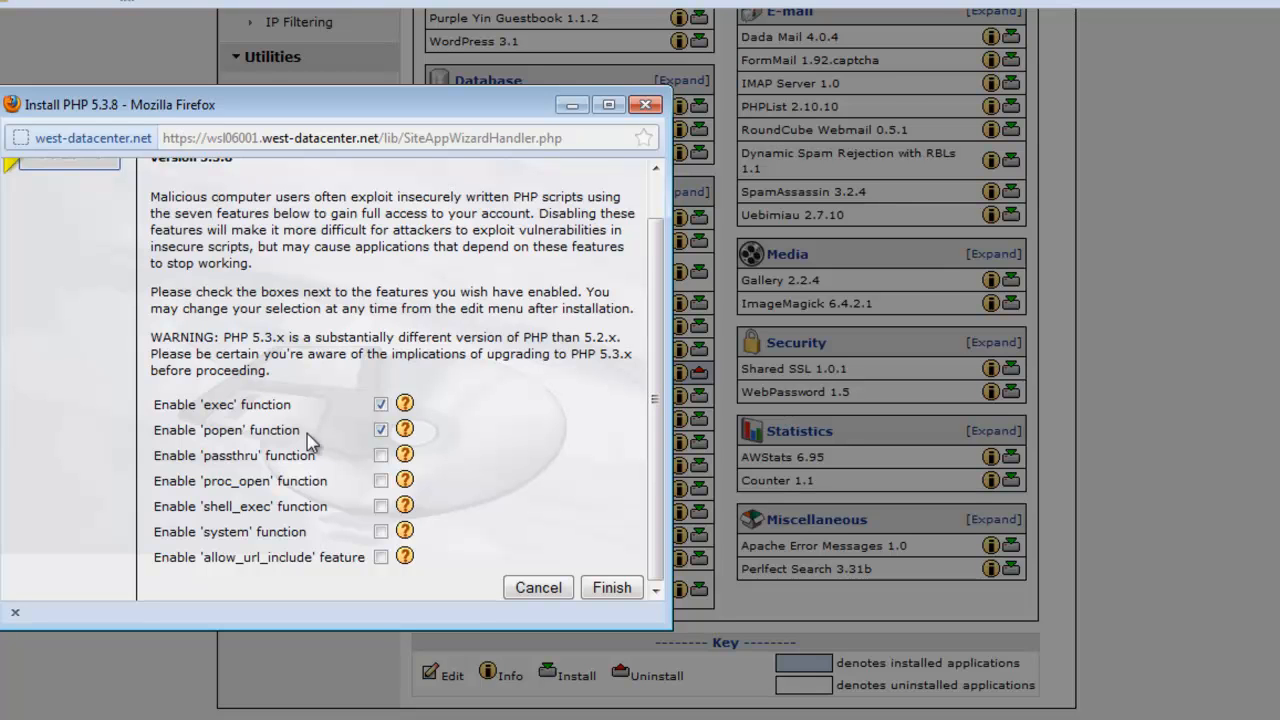
{"action": "left_click", "coordinate": [612, 588]}
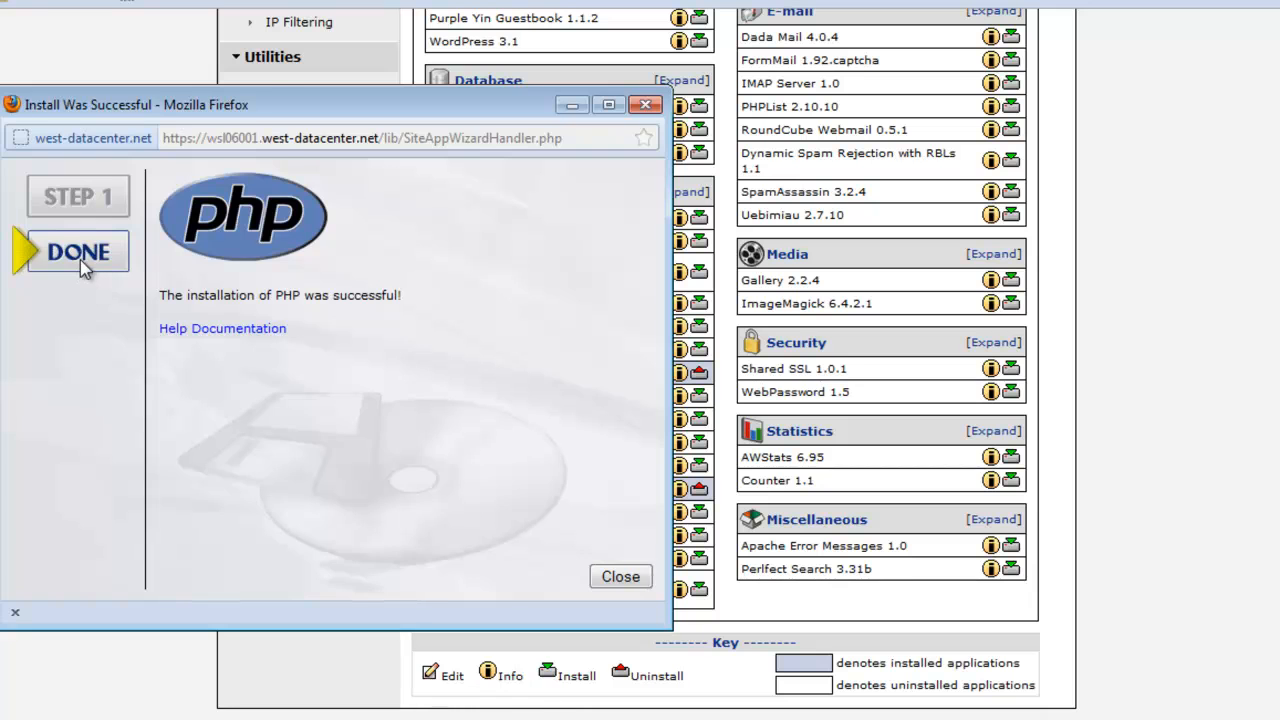
{"action": "left_click", "coordinate": [620, 577]}
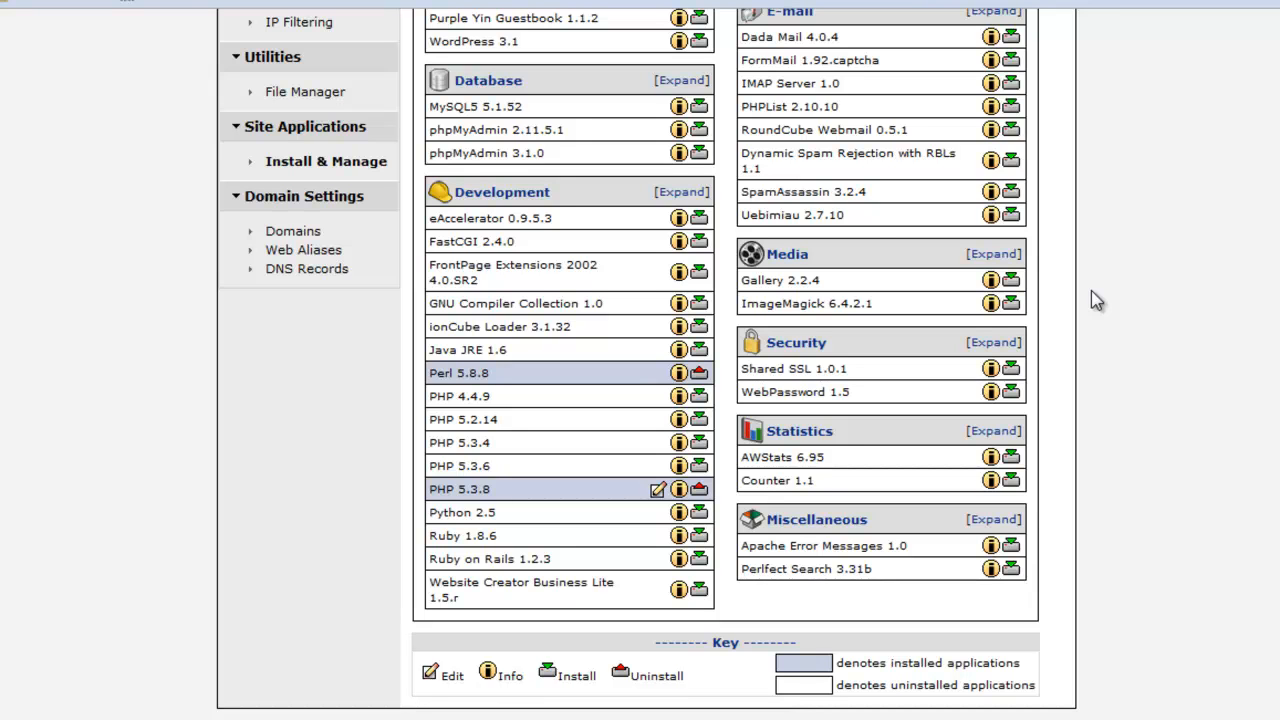
Step: Open the MySQL5 5.1.52 install window from the Database section
{"action": "left_click", "coordinate": [468, 106]}
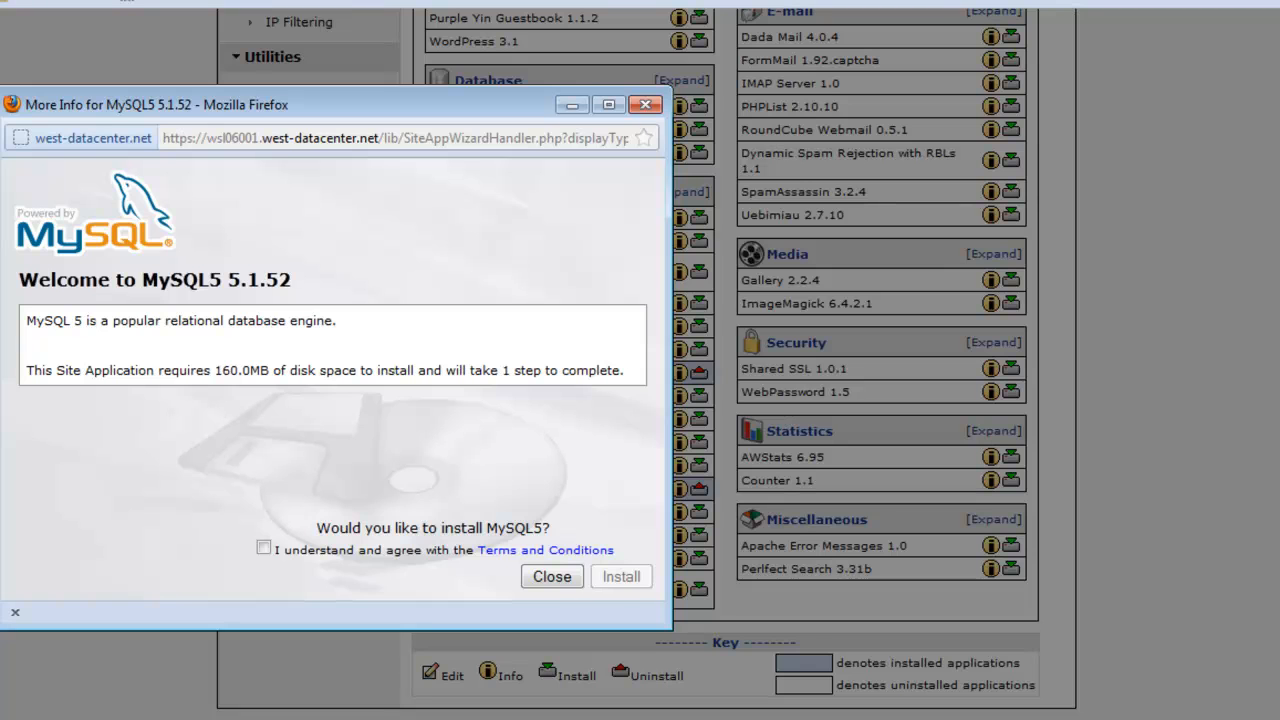
Step: Install MySQL5 after accepting the terms and confirming an administration password, then close the success notice
{"action": "left_click", "coordinate": [264, 548]}
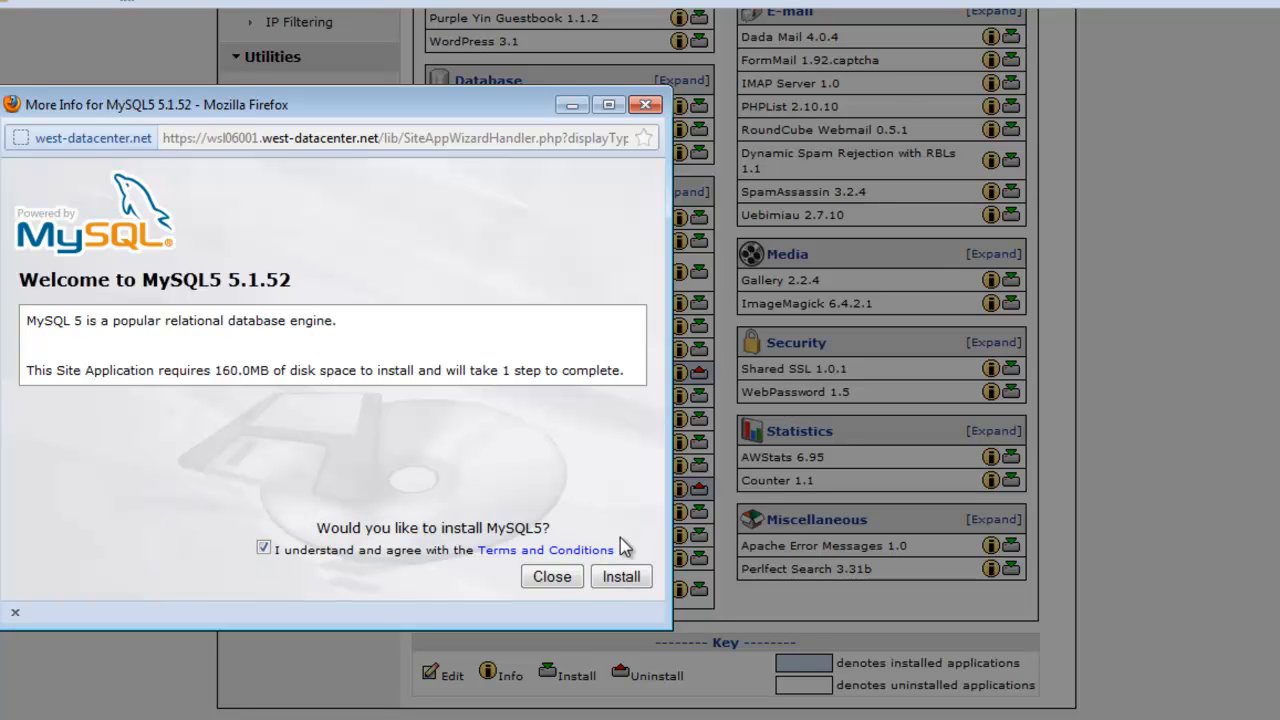
{"action": "left_click", "coordinate": [624, 578]}
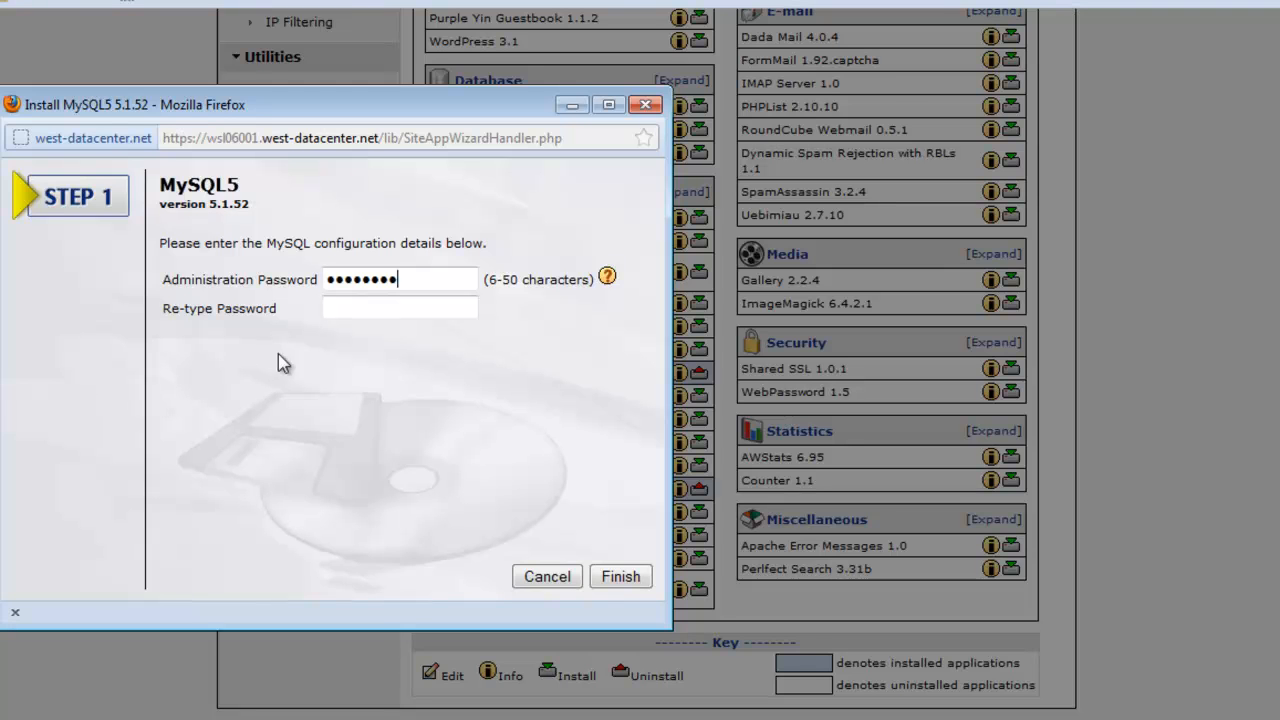
{"action": "left_click", "coordinate": [368, 309]}
{"action": "type", "text": "••••••••"}
{"action": "key", "text": "Return"}
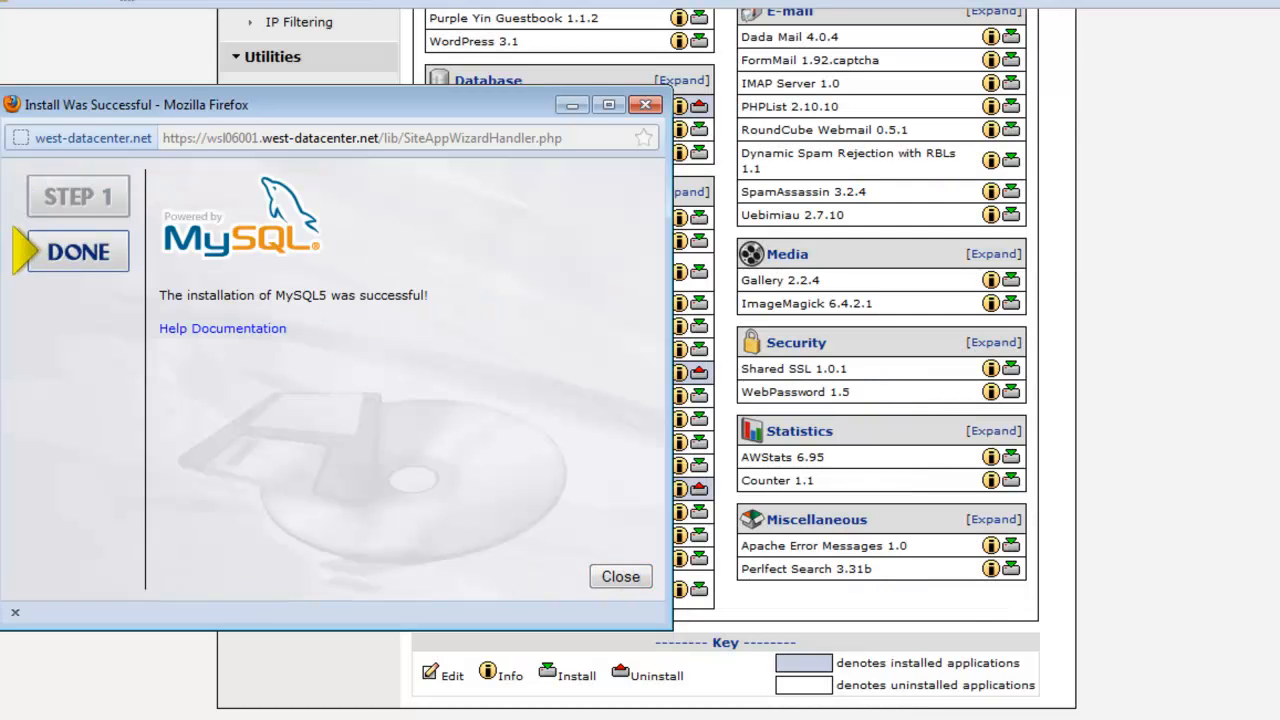
{"action": "left_click", "coordinate": [618, 578]}
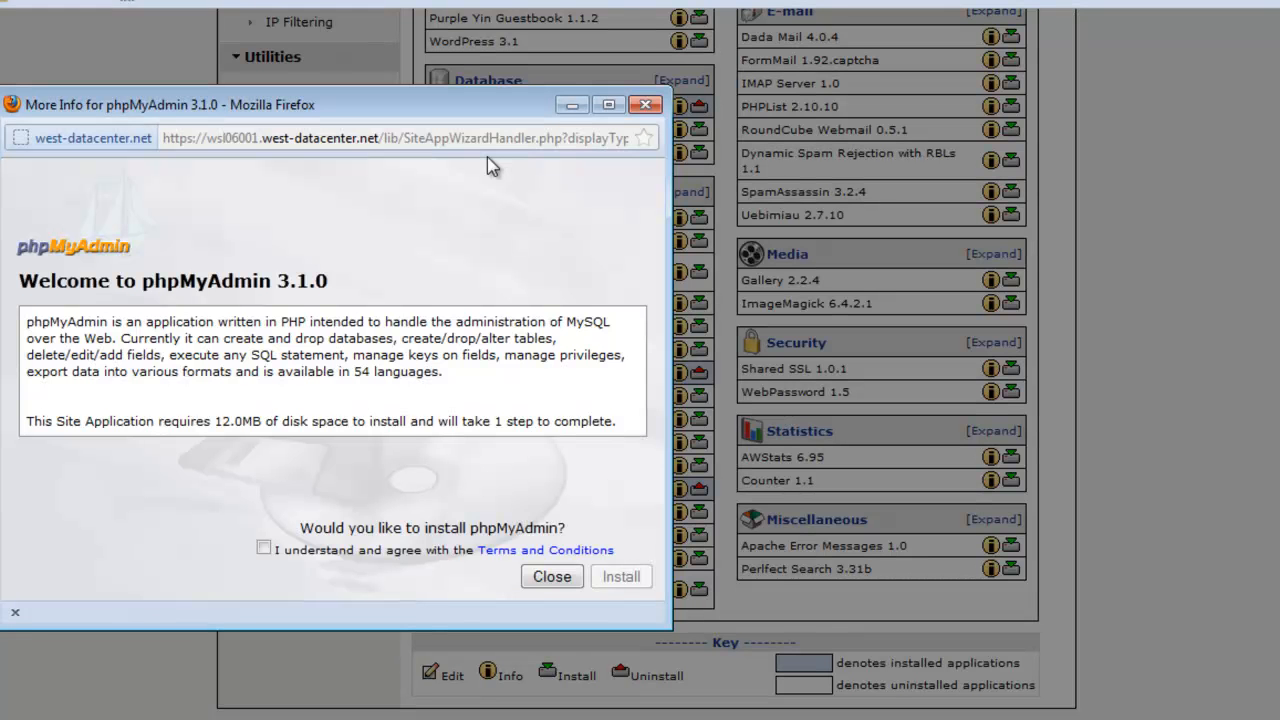
Step: Accept the terms and install phpMyAdmin 3.1.0 through to the DONE page
{"action": "left_click", "coordinate": [263, 548]}
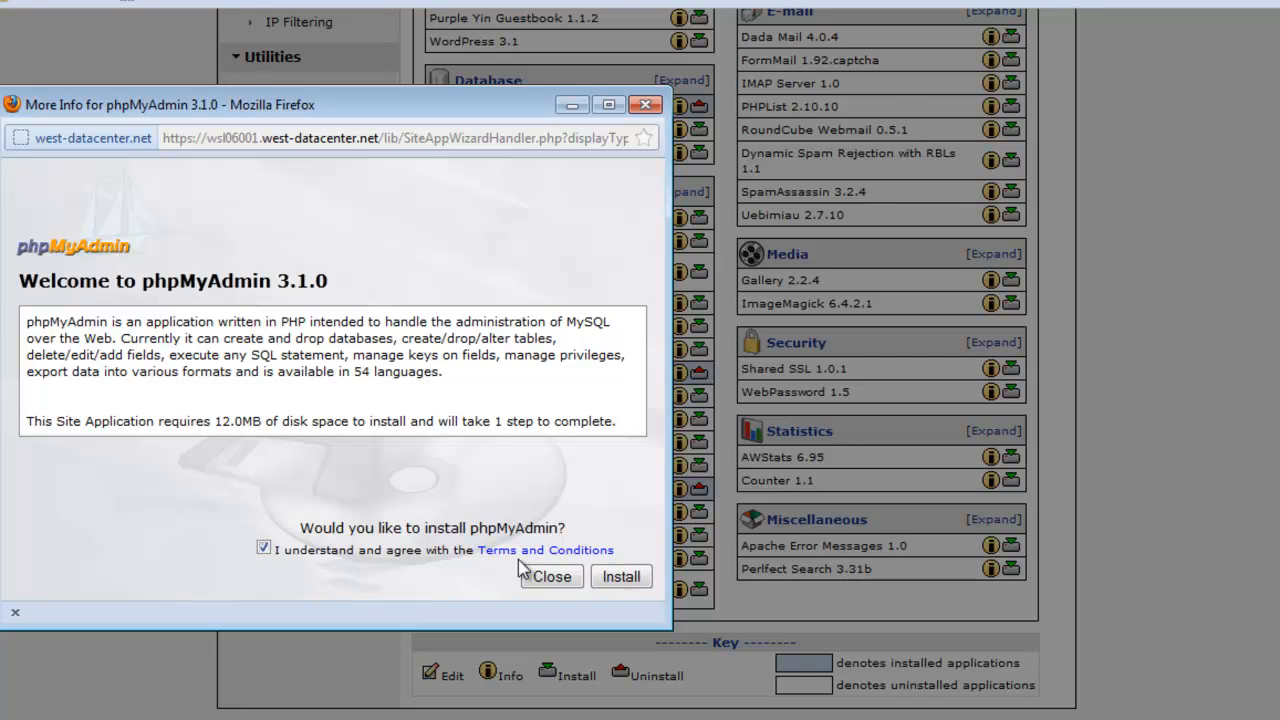
{"action": "left_click", "coordinate": [619, 578]}
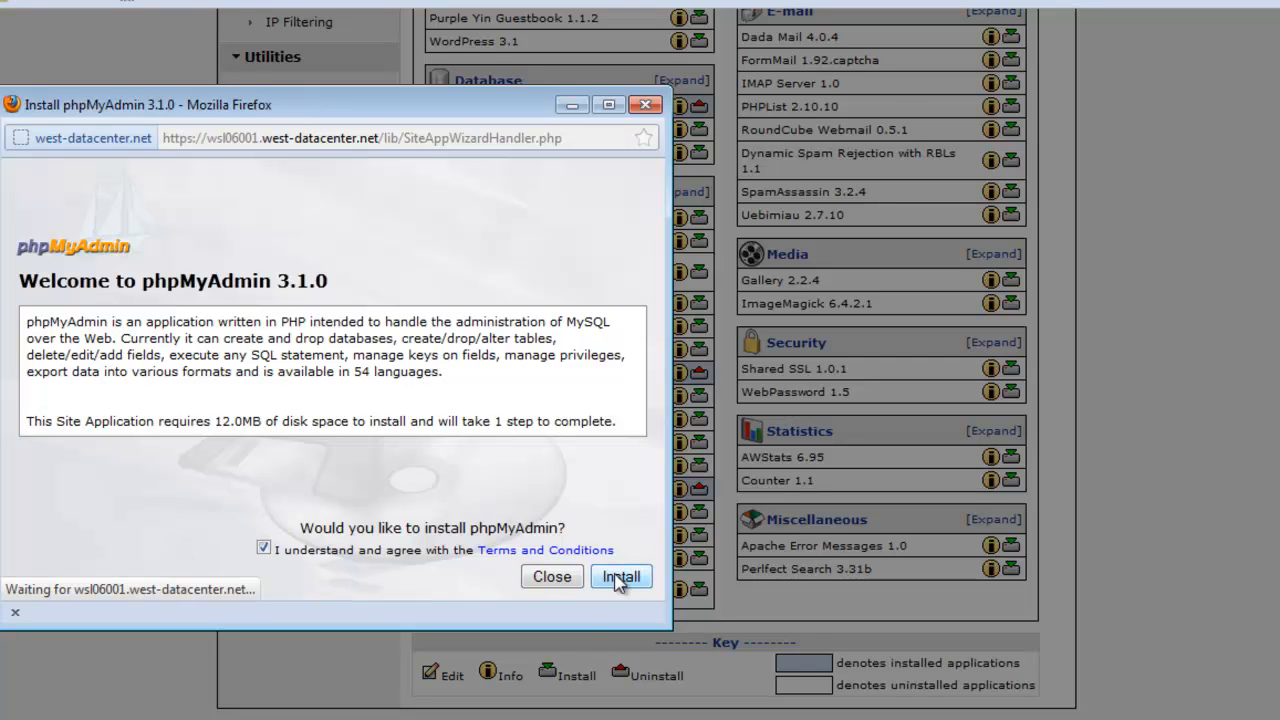
{"action": "left_click", "coordinate": [619, 578]}
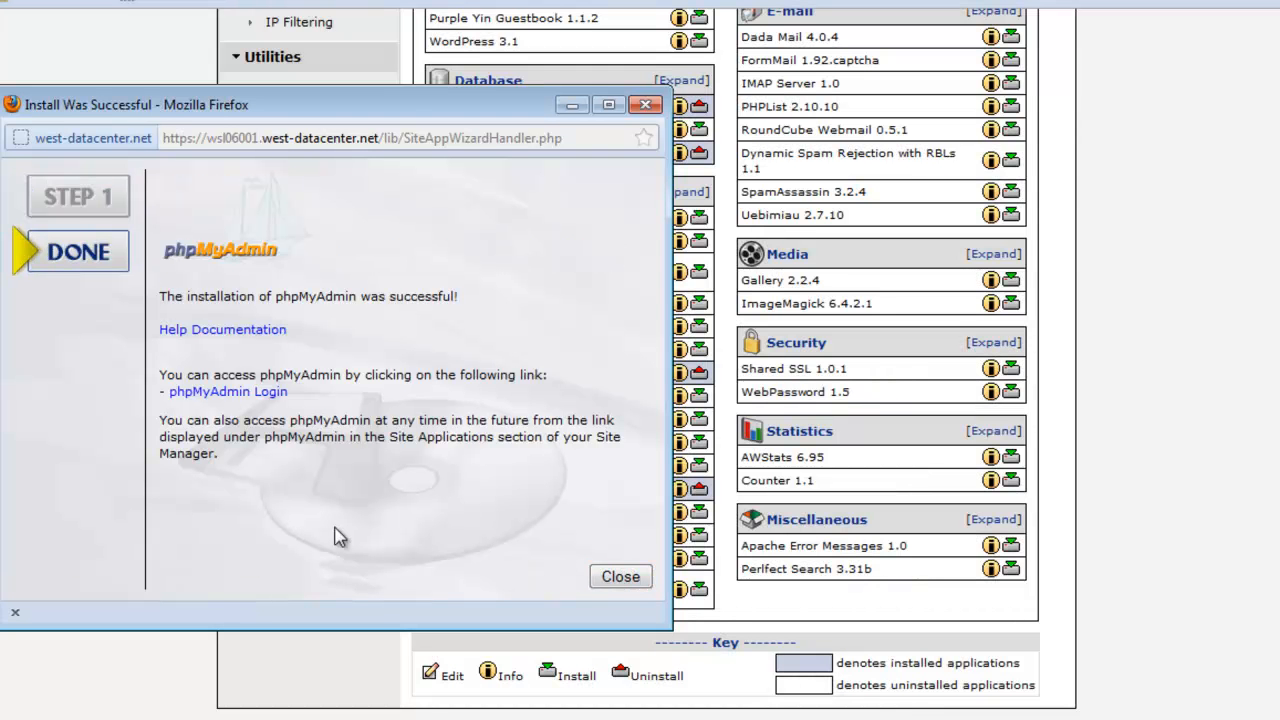
Step: Follow the phpMyAdmin Login link in the installation-success popup
{"action": "left_click", "coordinate": [242, 393]}
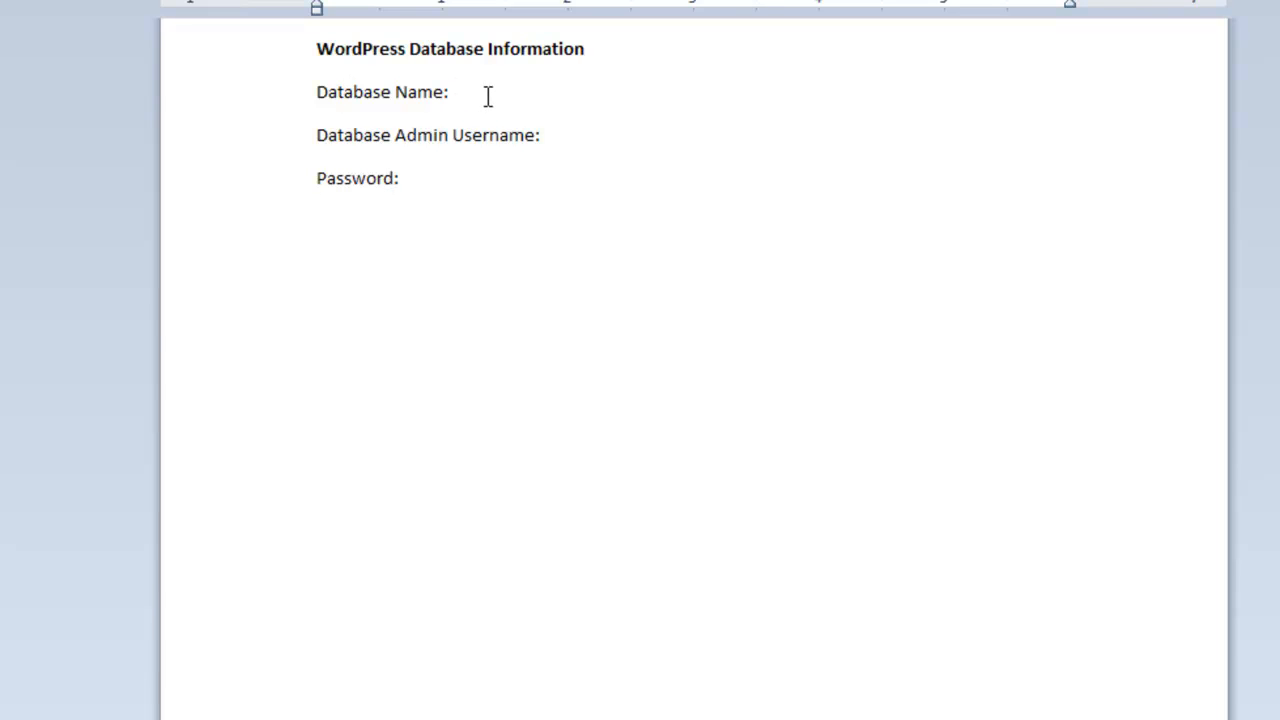
Step: Place the cursor on the Database Admin Username and Password lines of the WordPress Database Information note
{"action": "left_click", "coordinate": [617, 140]}
{"action": "left_click", "coordinate": [488, 183]}
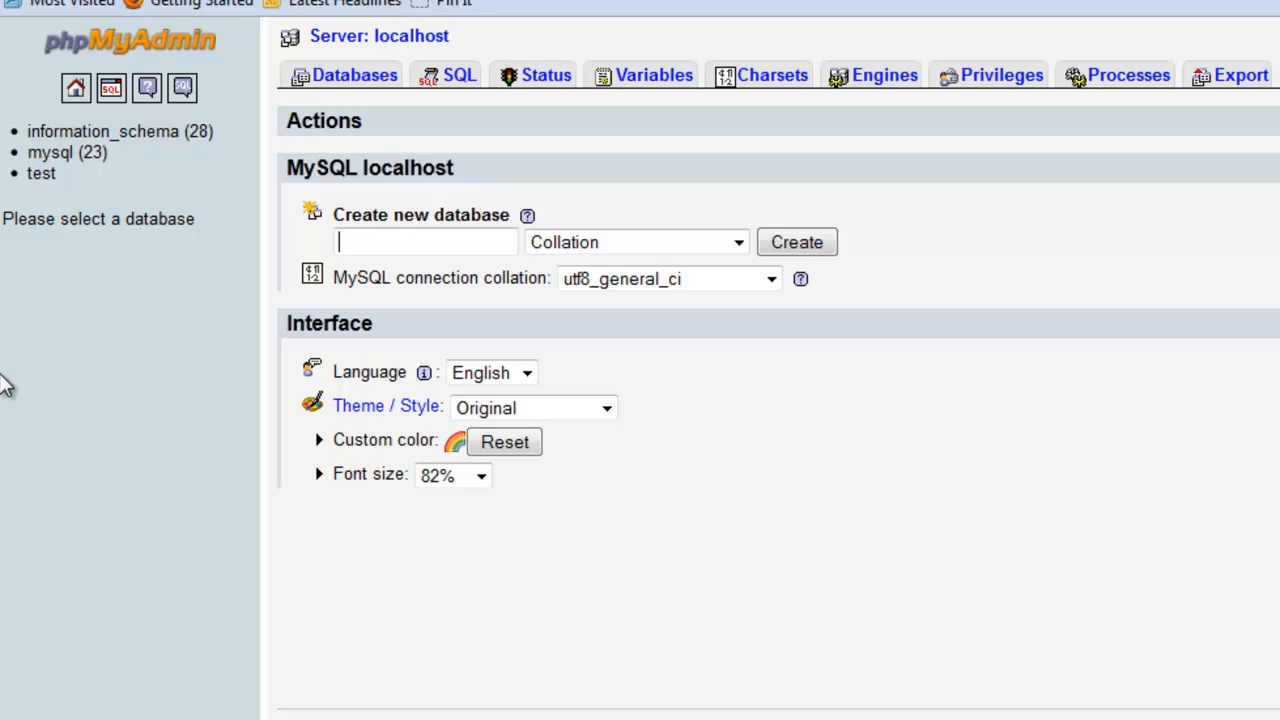
Step: Enter bootee12wp as the new database name and create it
{"action": "type", "text": "bootee"}
{"action": "type", "text": "wp"}
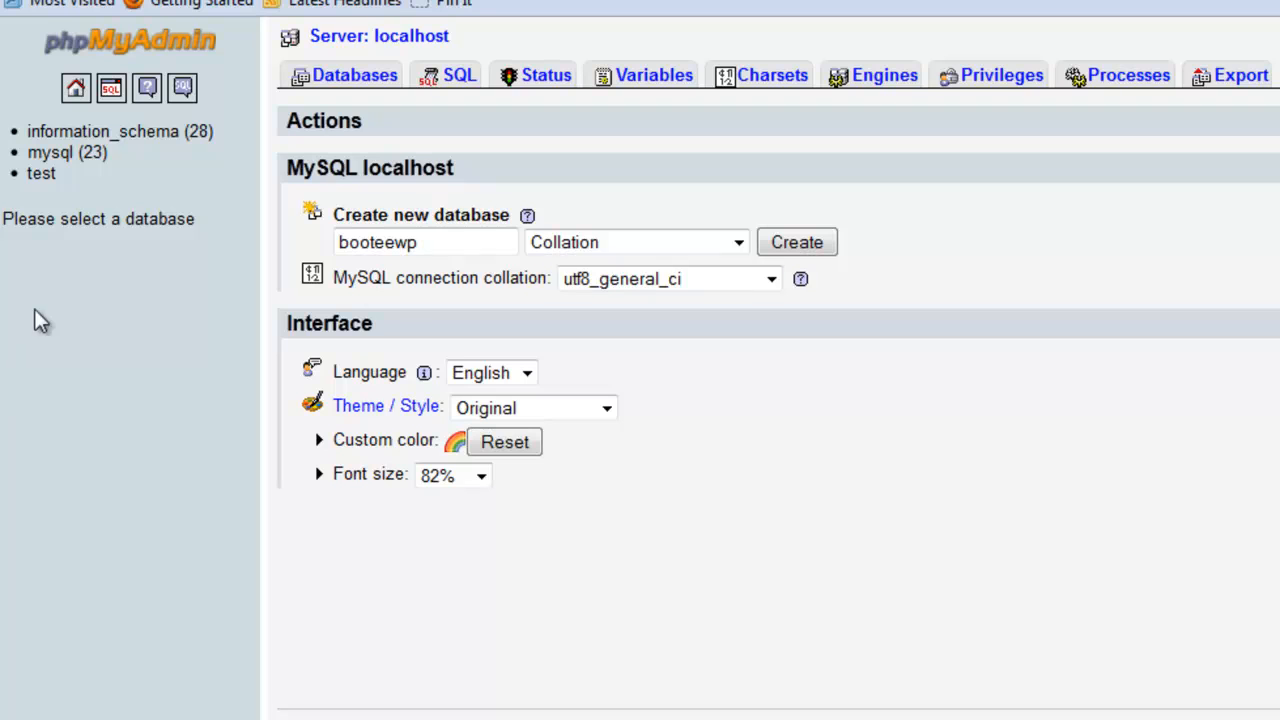
{"action": "left_click", "coordinate": [400, 247]}
{"action": "type", "text": "12"}
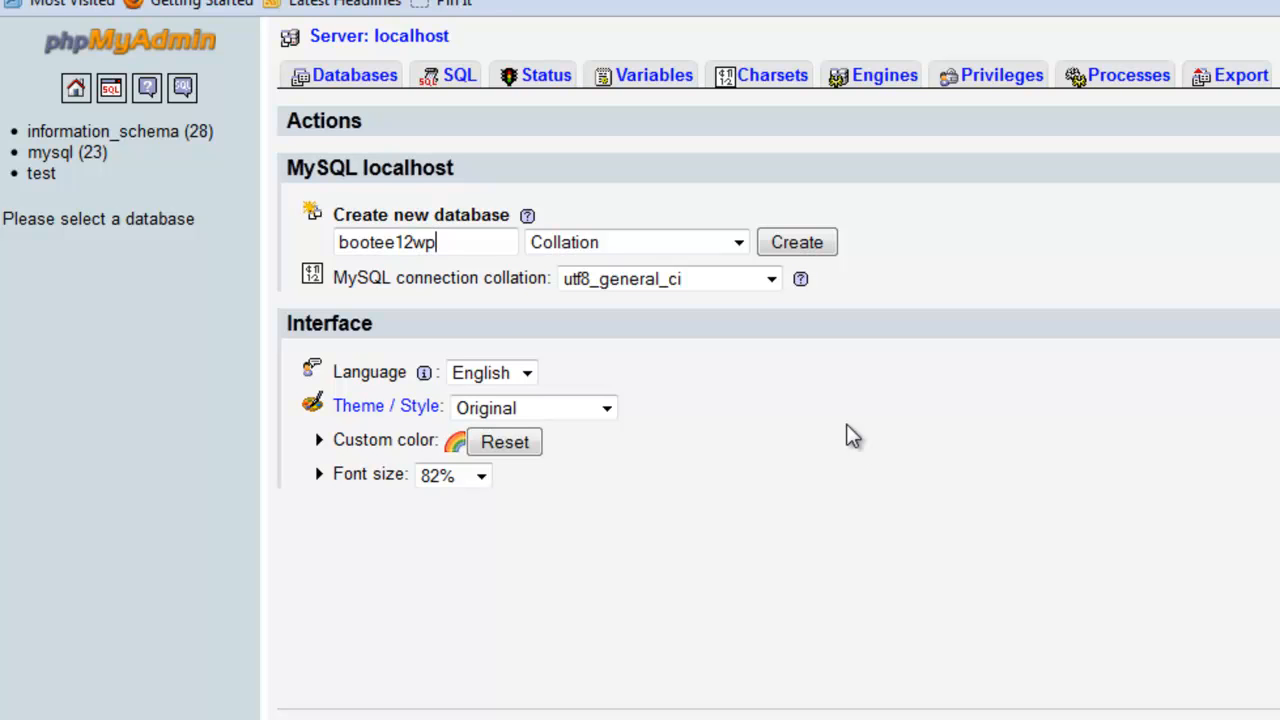
{"action": "left_click", "coordinate": [814, 241]}
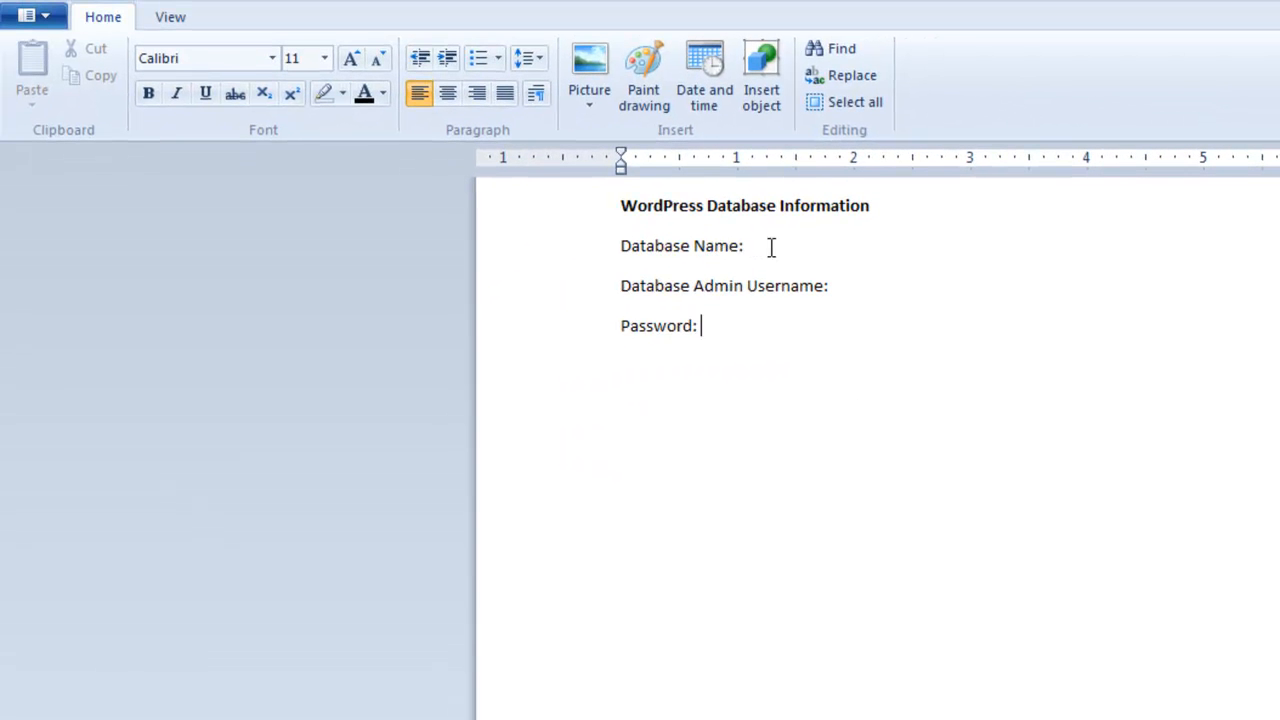
Step: Paste bootee12wp after 'Database Name:' in the notes and return to the phpMyAdmin server home
{"action": "left_click", "coordinate": [771, 248]}
{"action": "type", "text": "bootee12wp"}
{"action": "key", "text": "Down"}
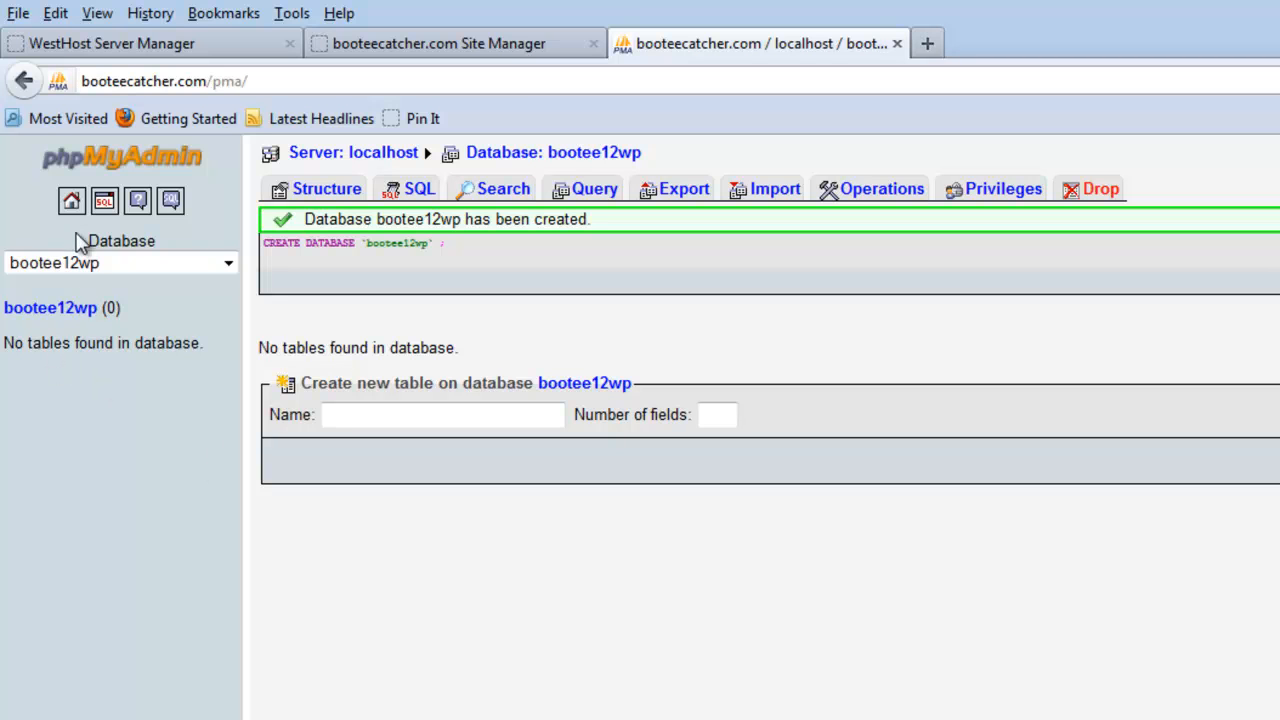
{"action": "left_click", "coordinate": [72, 203]}
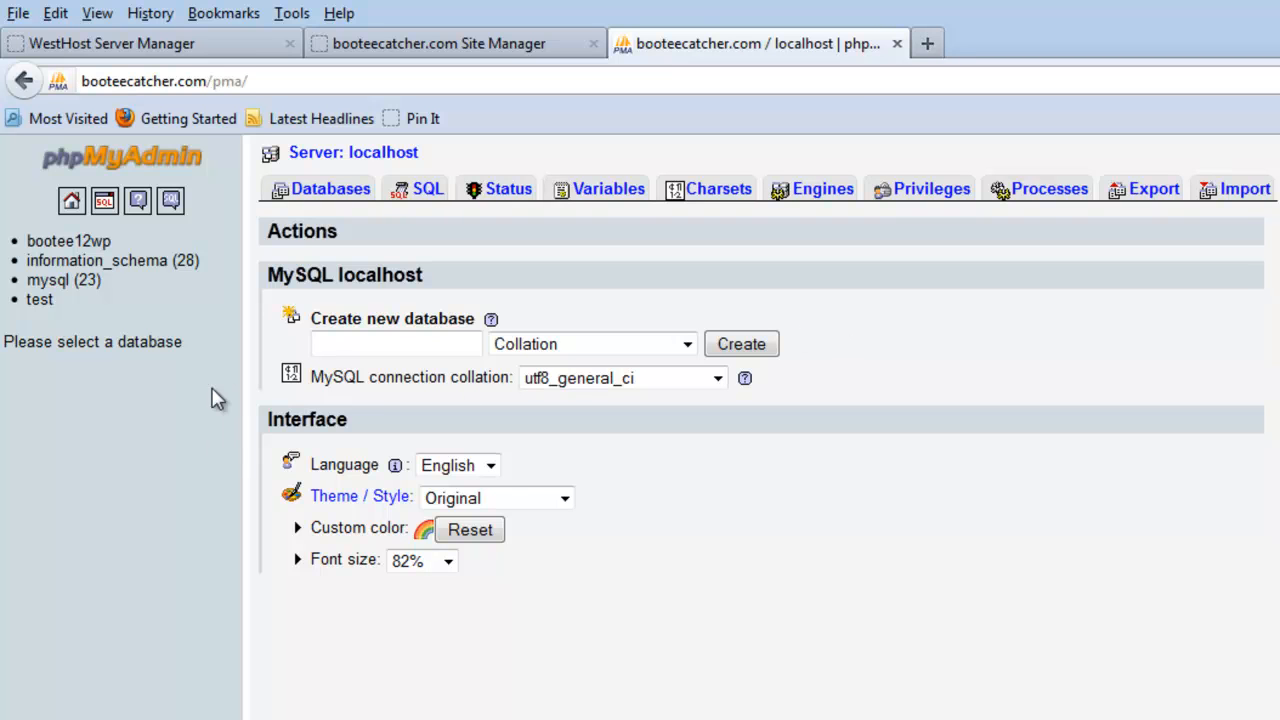
Step: Open the Privileges user overview and start the Add a new User form
{"action": "left_click", "coordinate": [903, 192]}
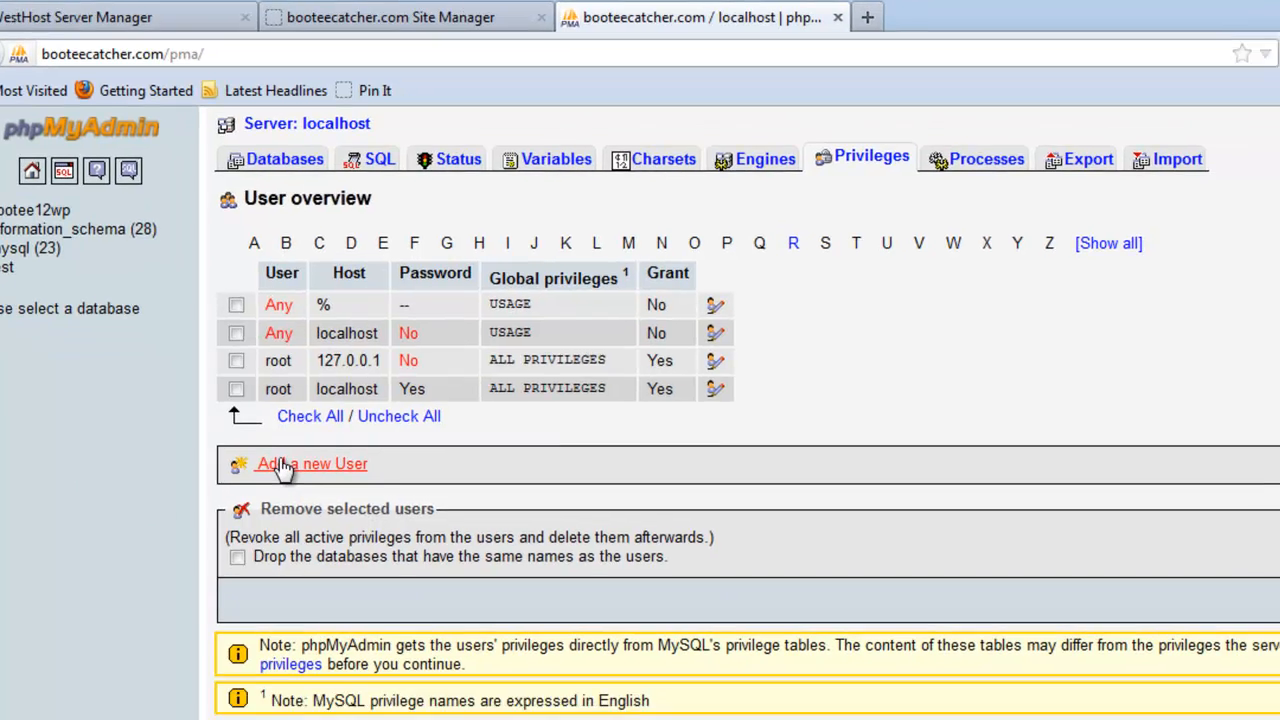
{"action": "left_click", "coordinate": [315, 501]}
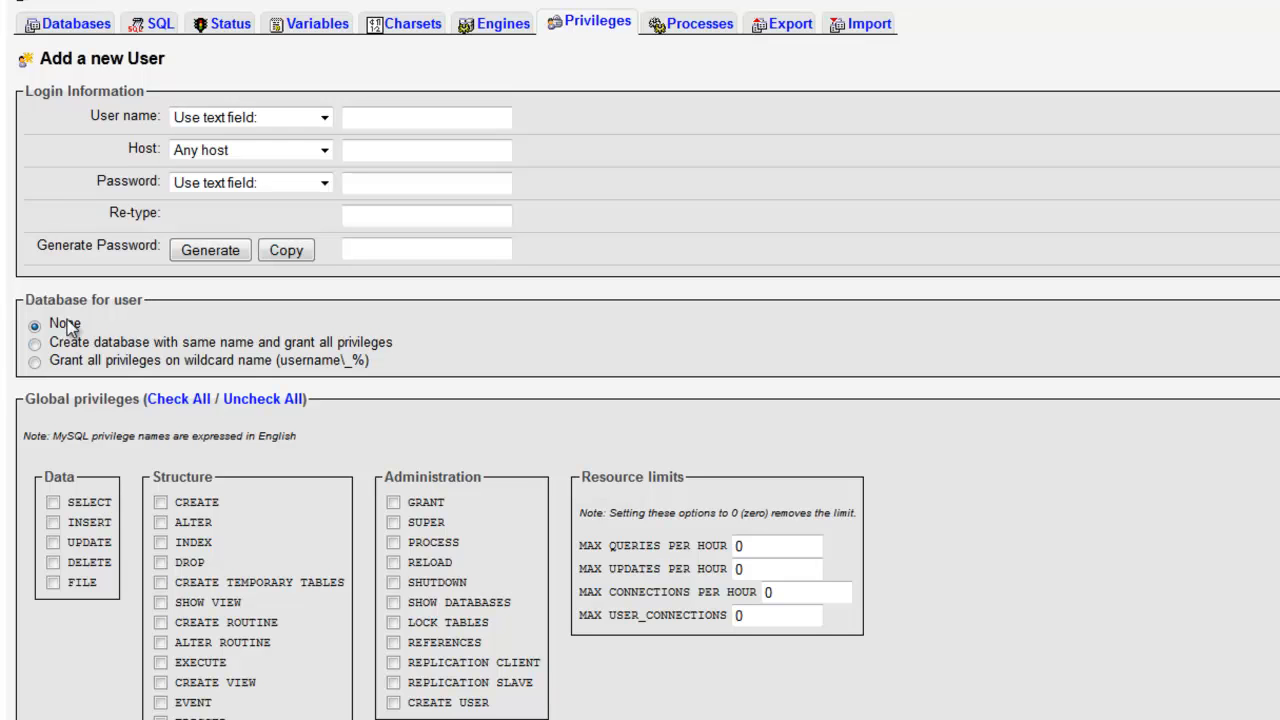
Step: Tick all global privileges, set Host to Local and paste in the admin user name
{"action": "left_click", "coordinate": [177, 400]}
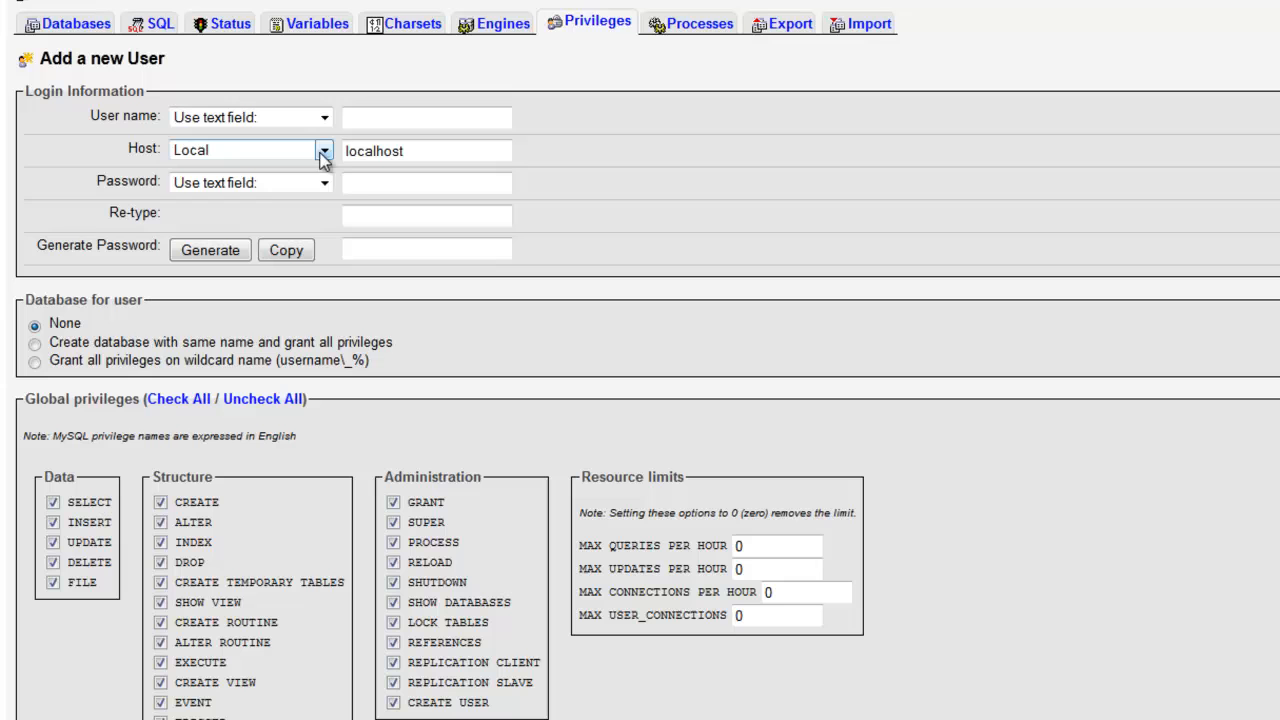
{"action": "left_click", "coordinate": [321, 154]}
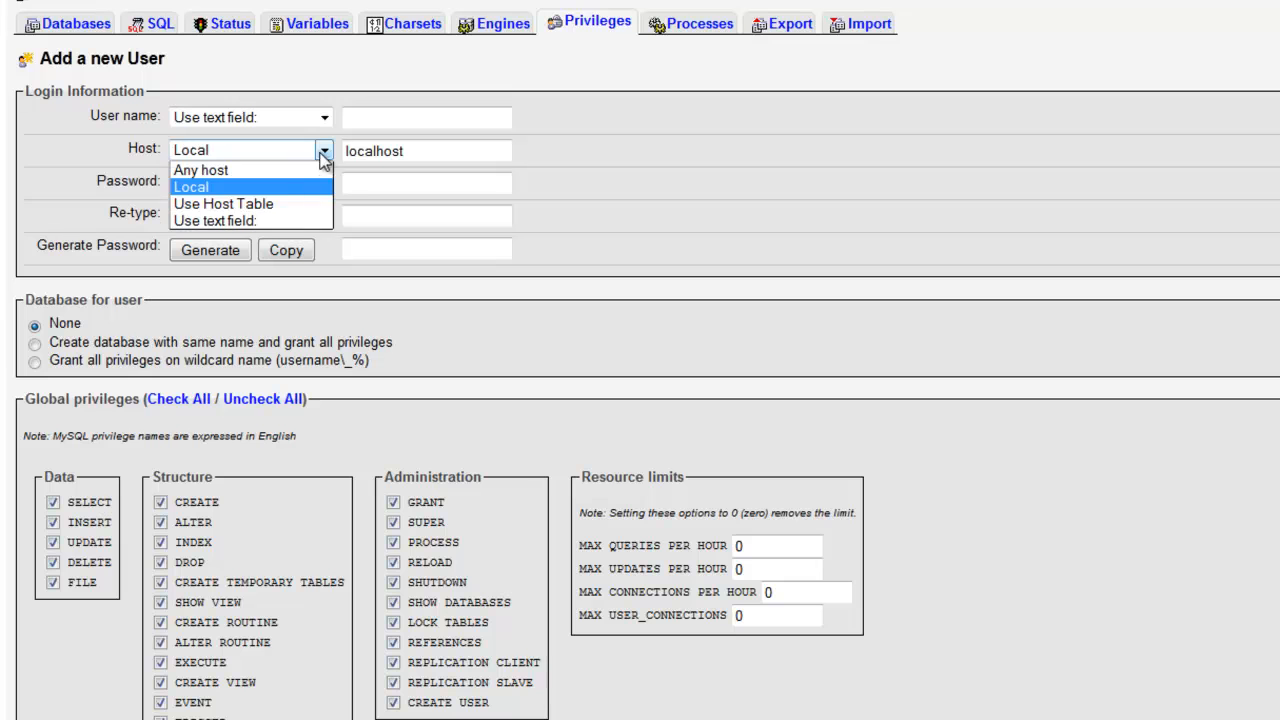
{"action": "left_click", "coordinate": [295, 192]}
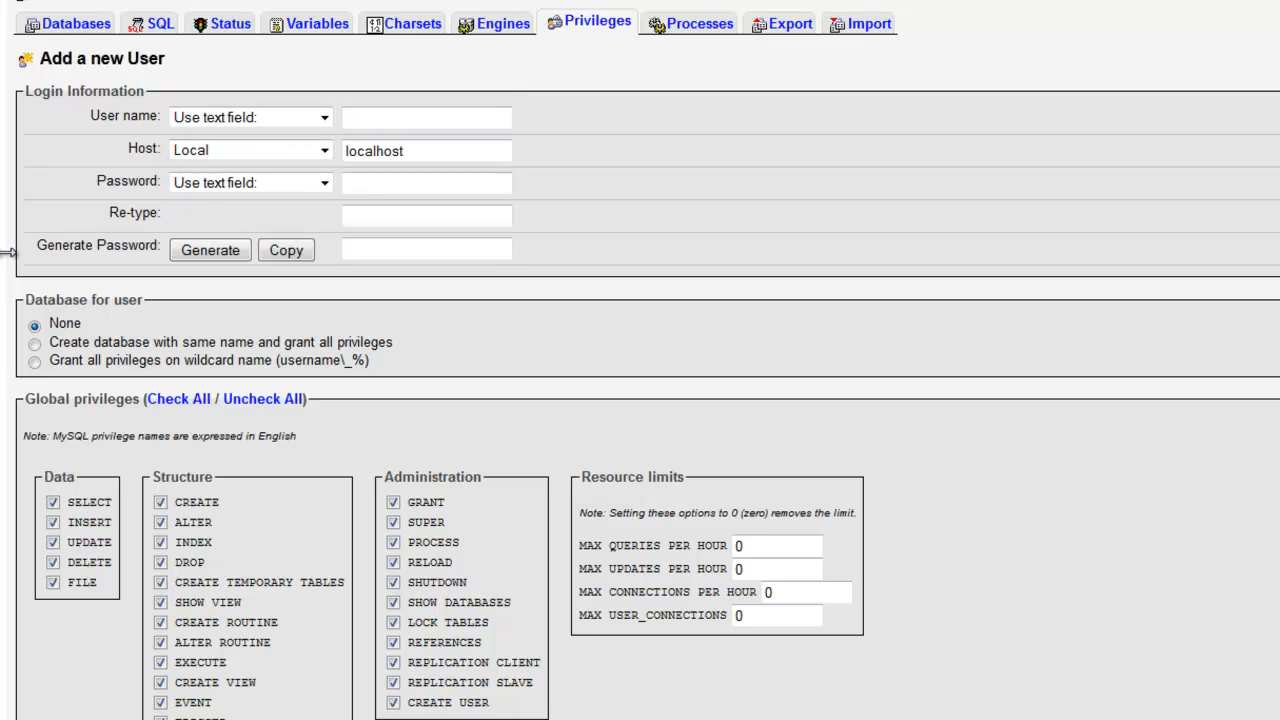
{"action": "left_click", "coordinate": [472, 127]}
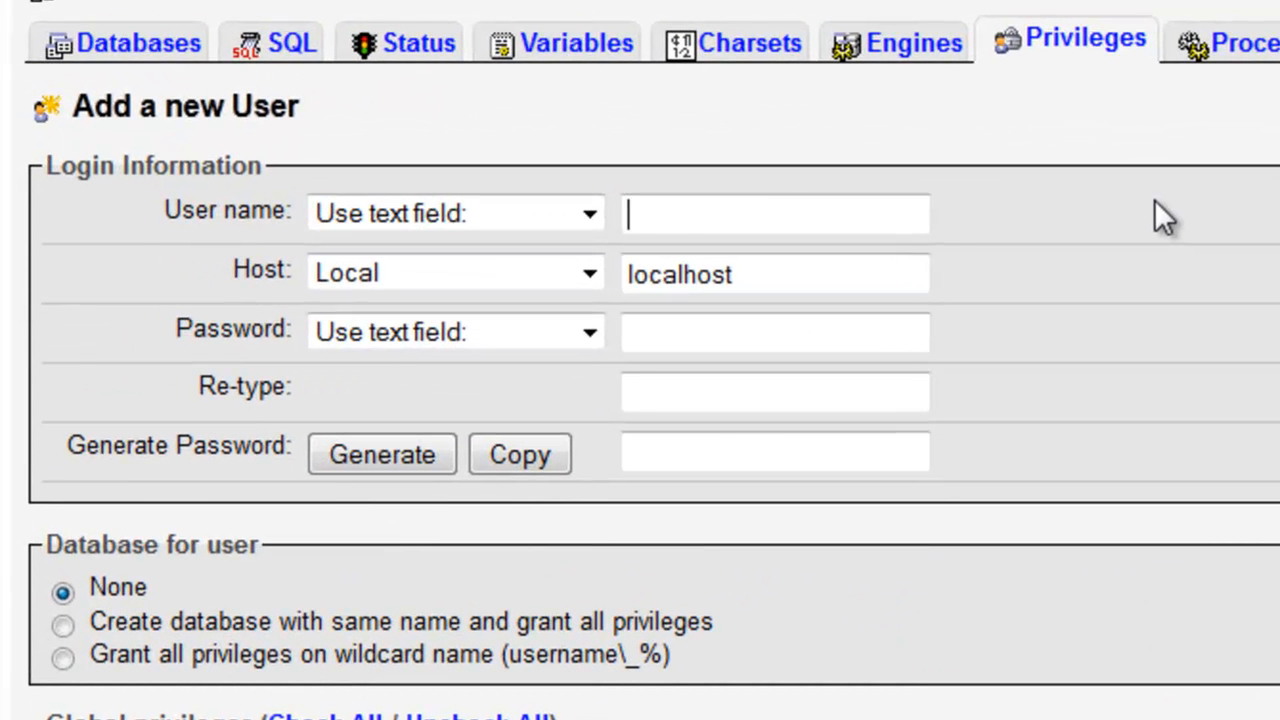
{"action": "type", "text": "wpadminbootee12"}
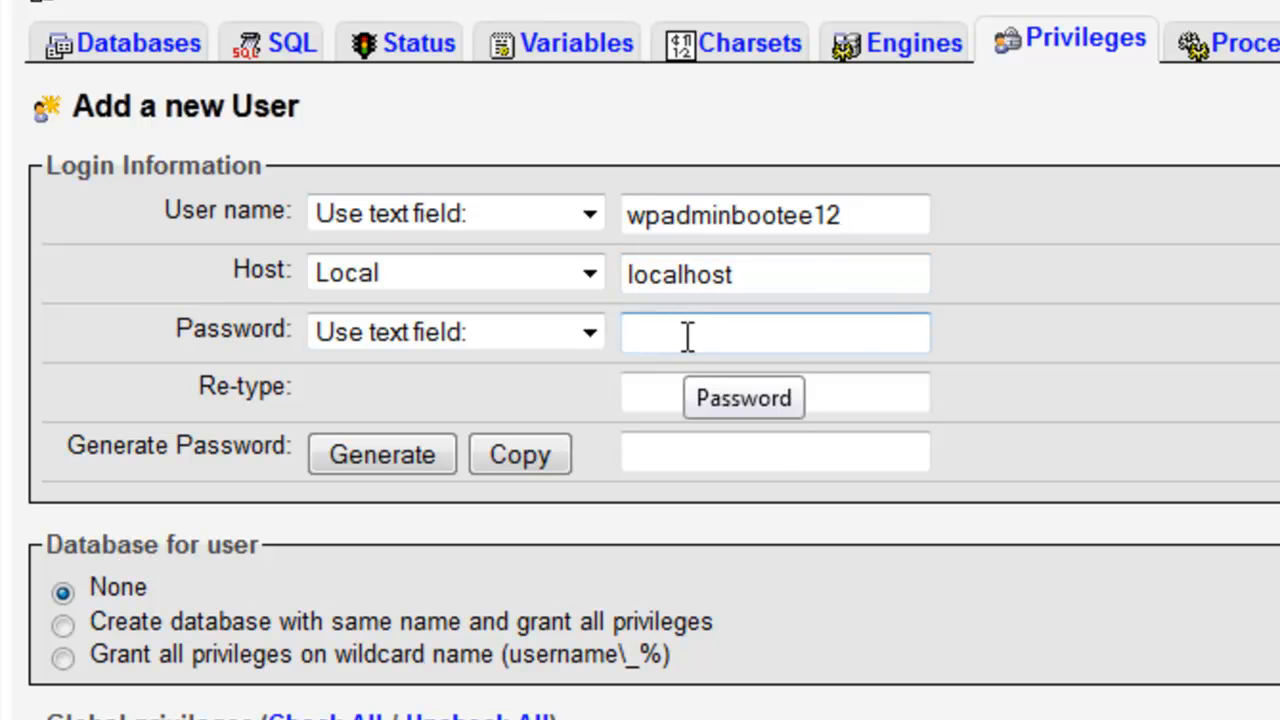
Step: Fill both password fields with a generated password and copy the user name
{"action": "left_click", "coordinate": [681, 405]}
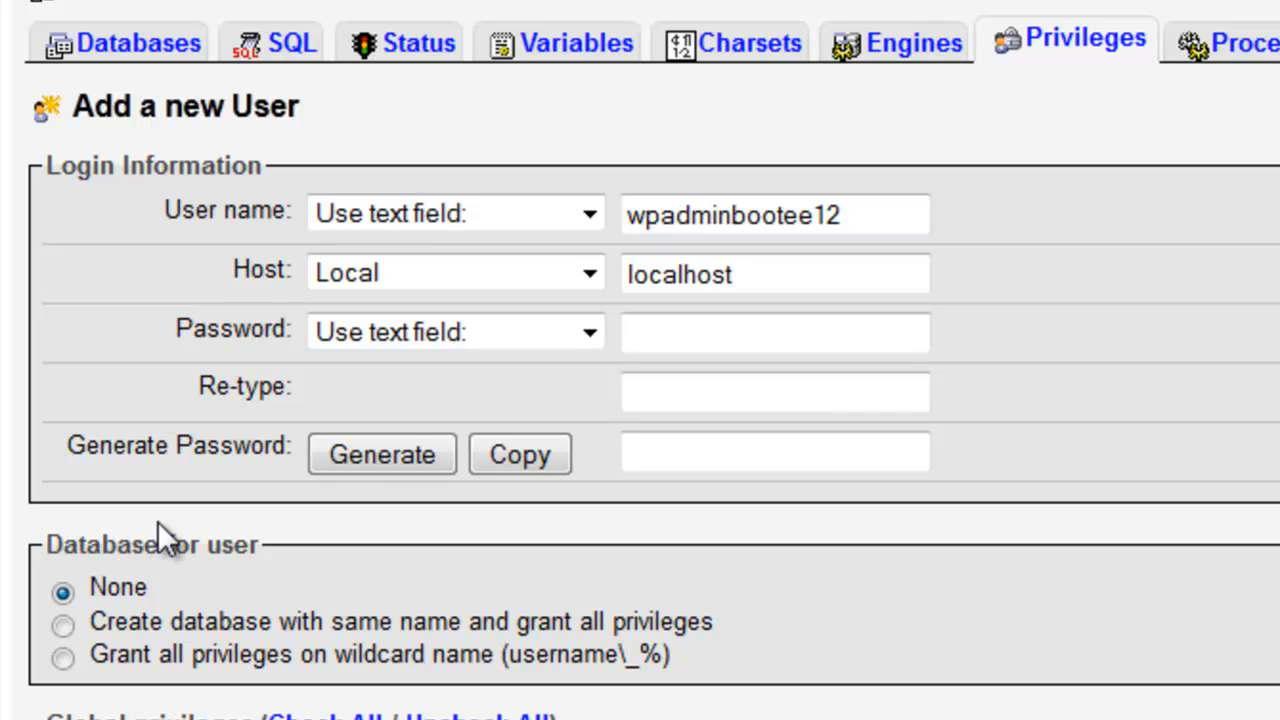
{"action": "left_click", "coordinate": [362, 452]}
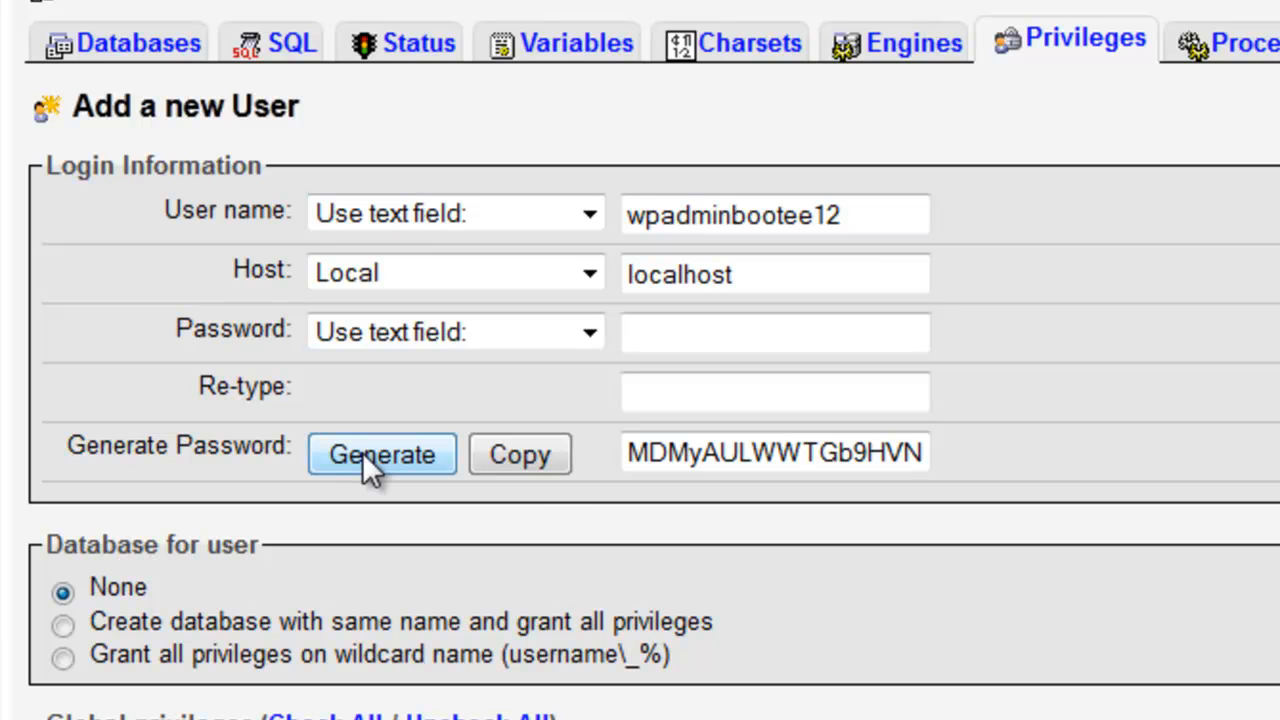
{"action": "left_click", "coordinate": [537, 460]}
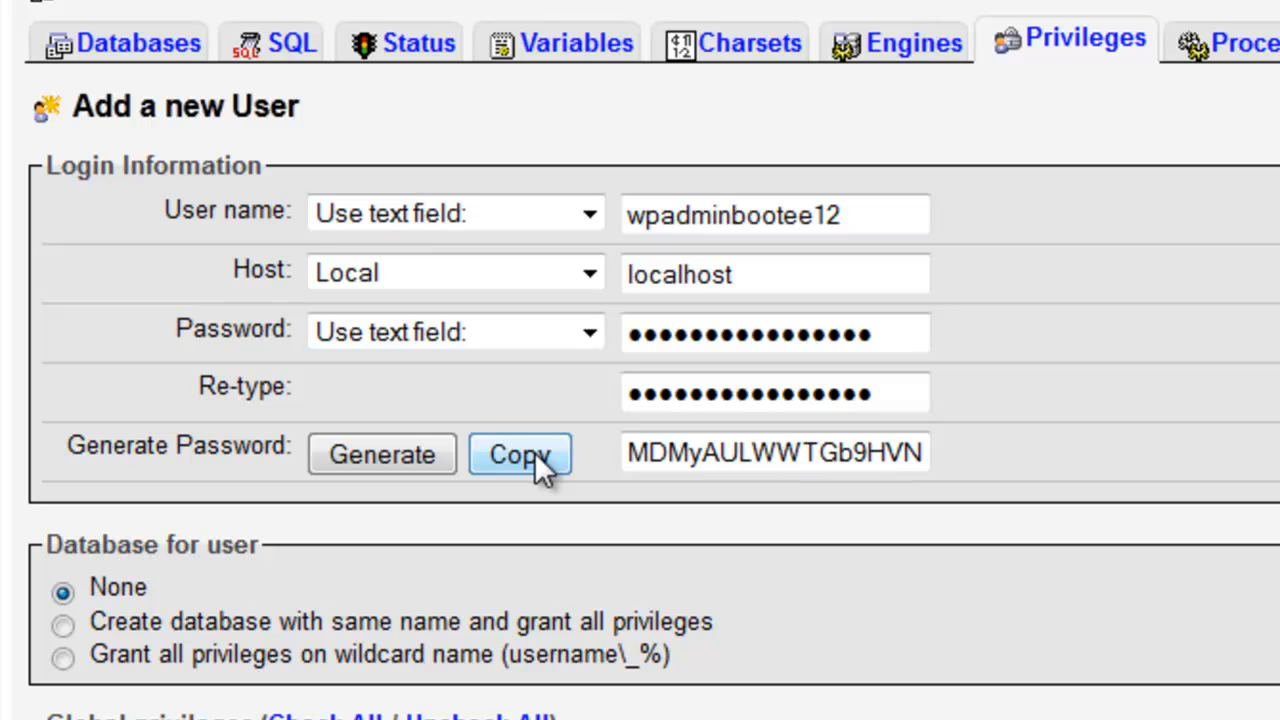
{"action": "left_click_drag", "start_coordinate": [848, 214], "coordinate": [598, 225]}
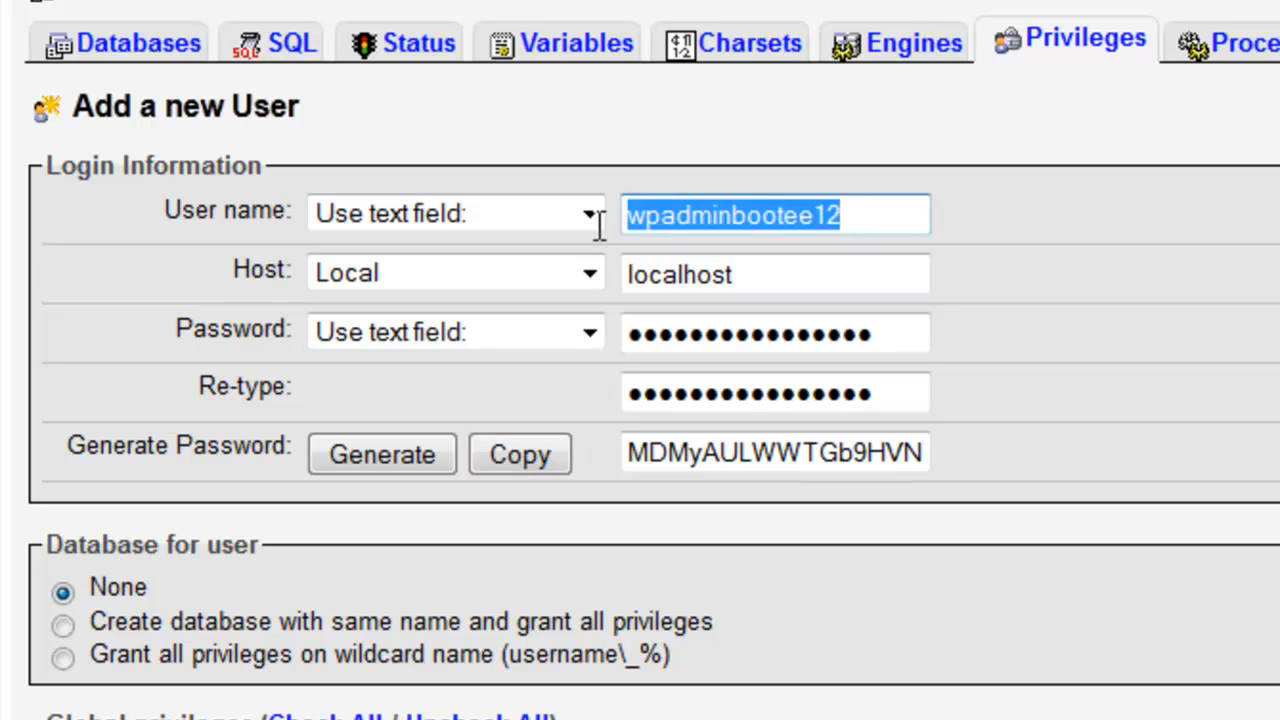
{"action": "right_click", "coordinate": [651, 232]}
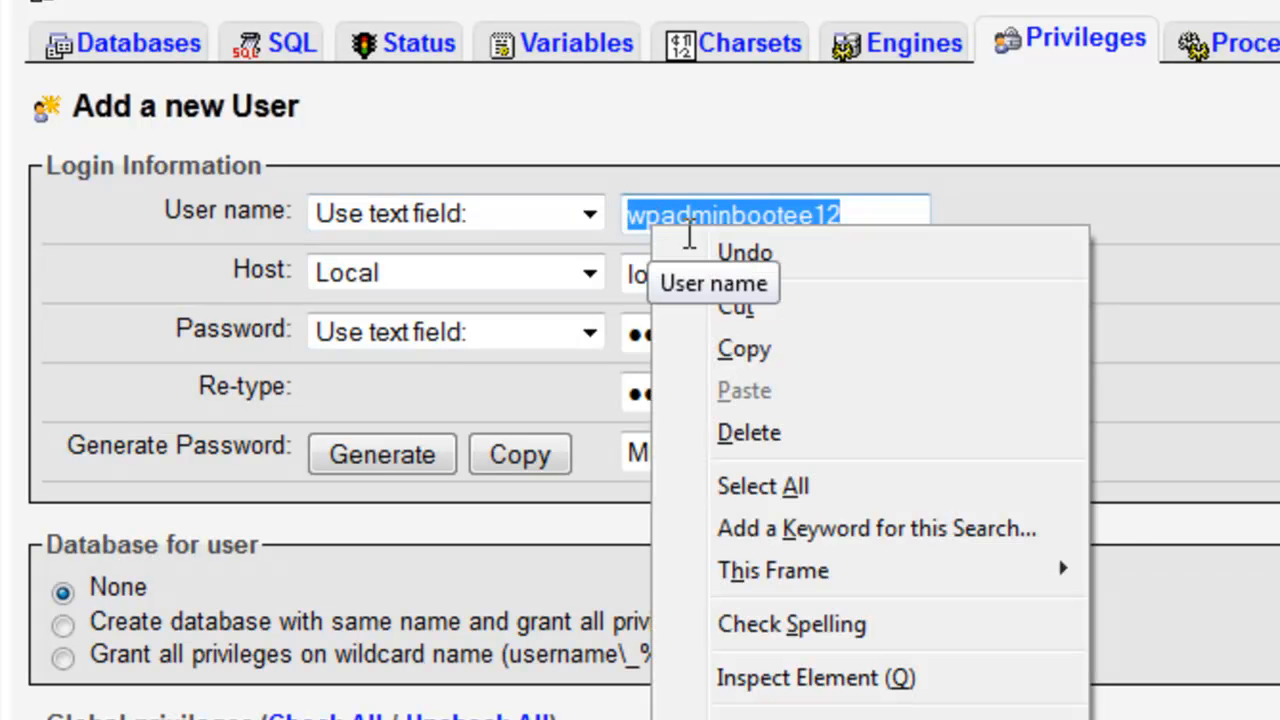
{"action": "left_click", "coordinate": [770, 347]}
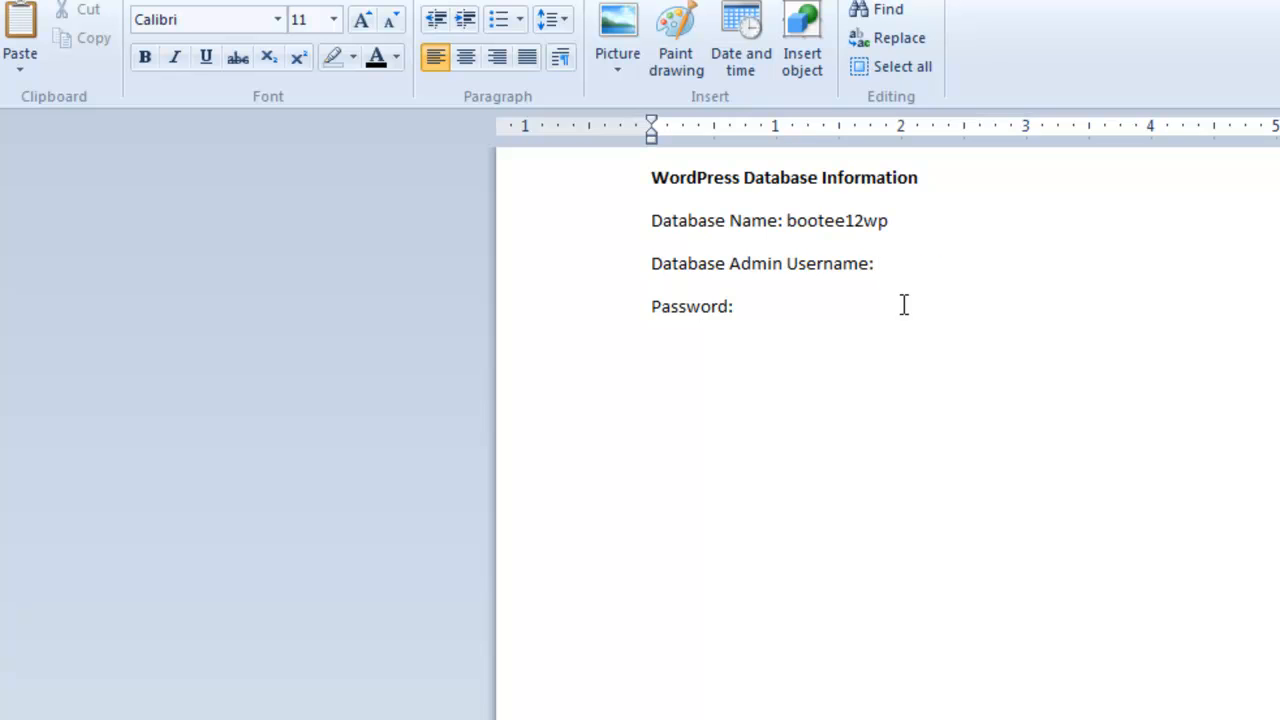
Step: Record the admin username in the notes and copy the generated password from phpMyAdmin
{"action": "key", "text": "ctrl+v"}
{"action": "left_click", "coordinate": [868, 310]}
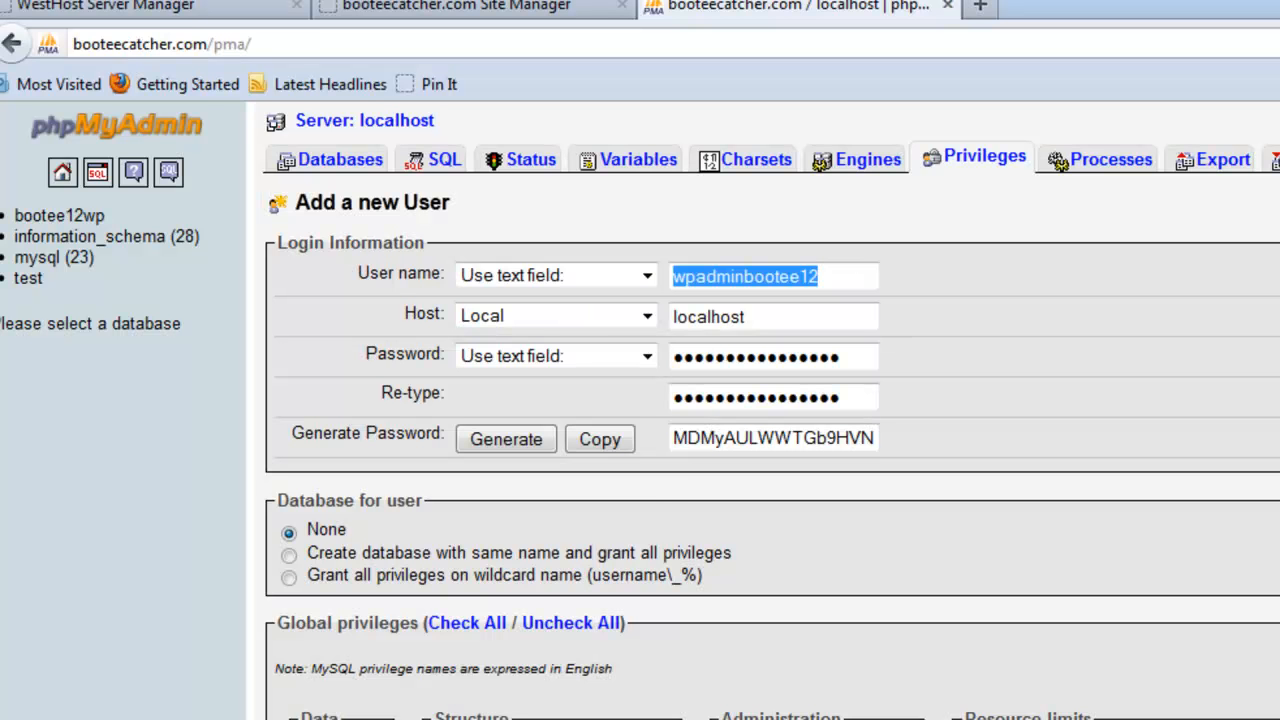
{"action": "left_click", "coordinate": [703, 437]}
{"action": "double_click", "coordinate": [703, 437]}
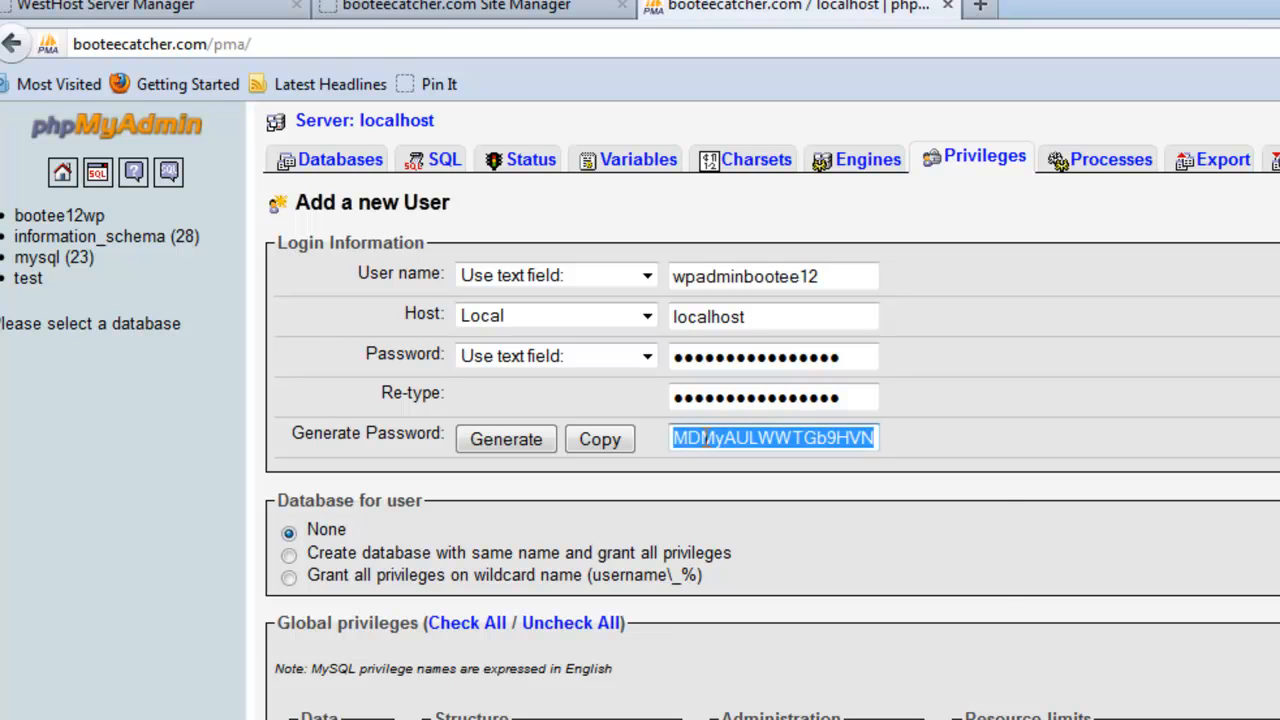
{"action": "right_click", "coordinate": [705, 438]}
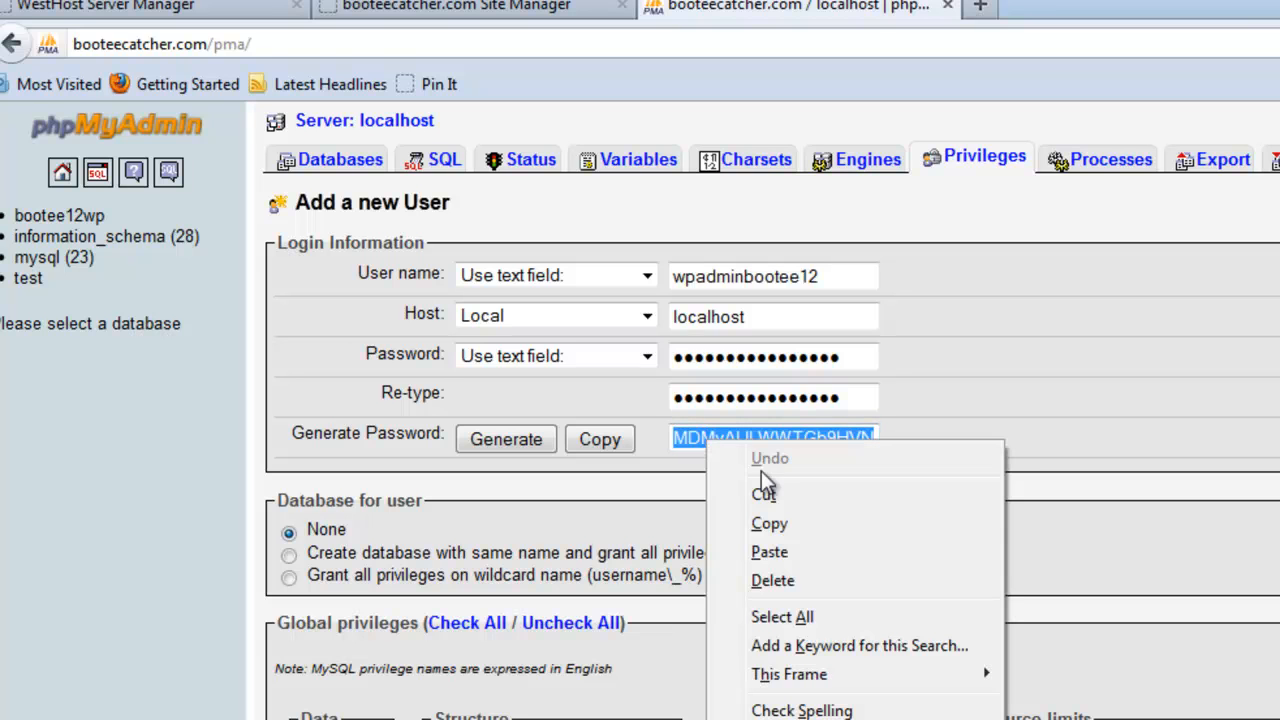
{"action": "left_click", "coordinate": [783, 526]}
Step: Paste the password after 'Password' and save the WPDatabaseInfo note
{"action": "key", "text": "alt+Tab"}
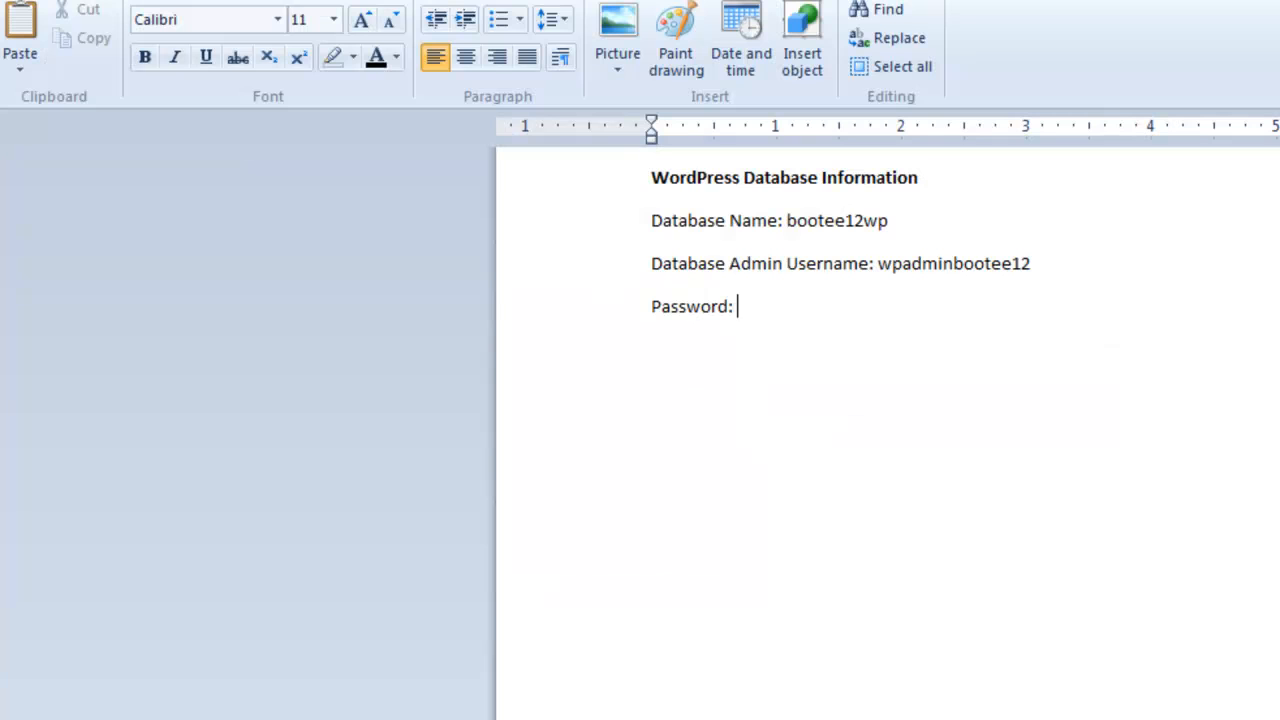
{"action": "key", "text": "ctrl+v"}
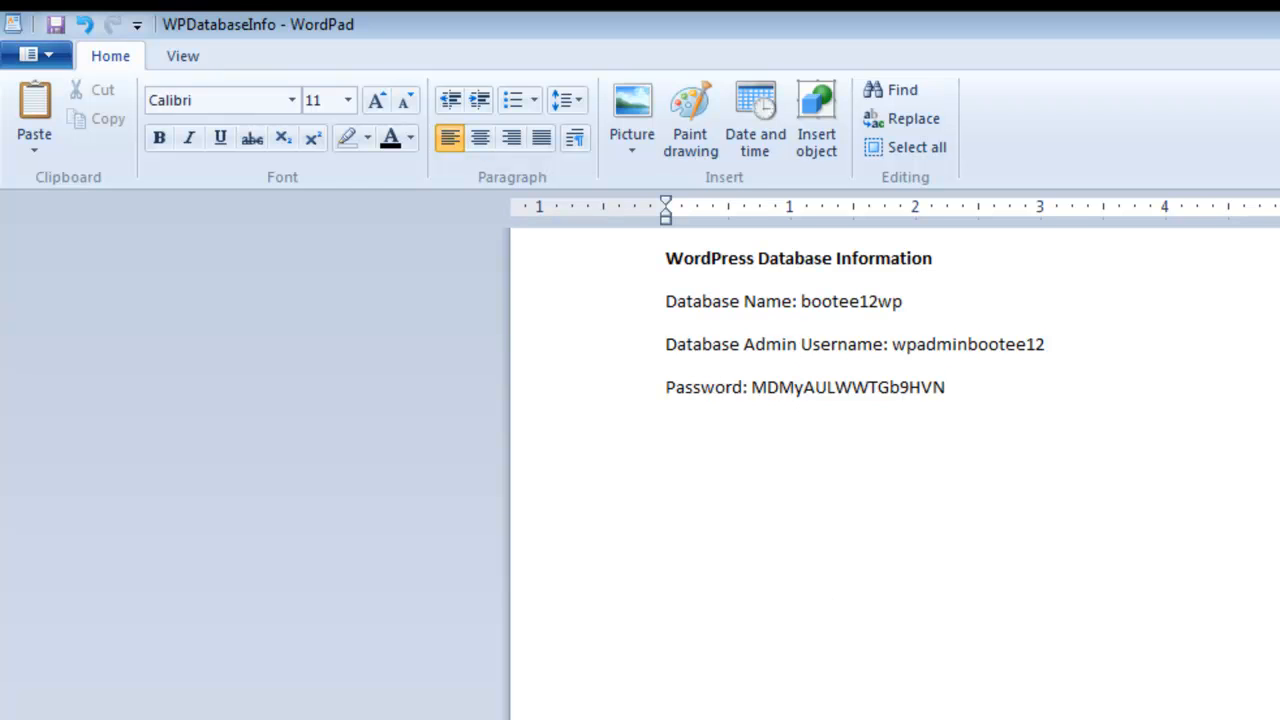
{"action": "left_click", "coordinate": [55, 25]}
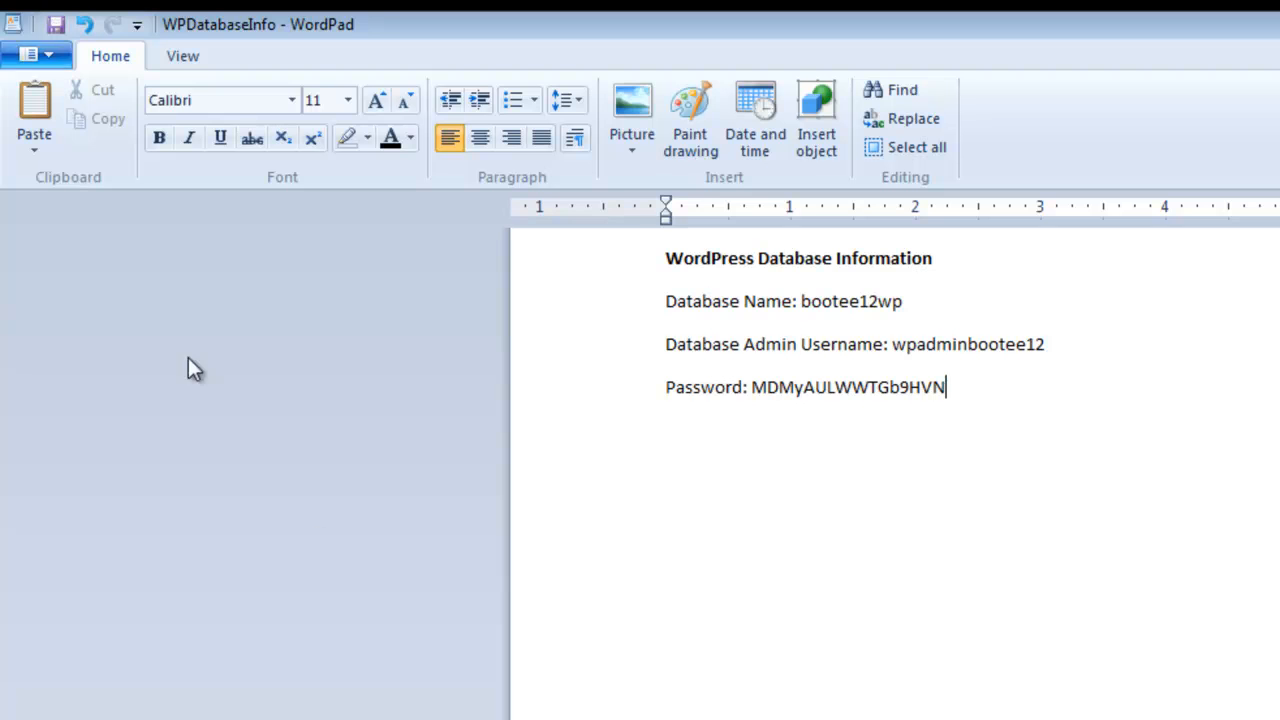
Step: Submit the Add a new User form with Go to create the database user
{"action": "key", "text": "alt+Tab"}
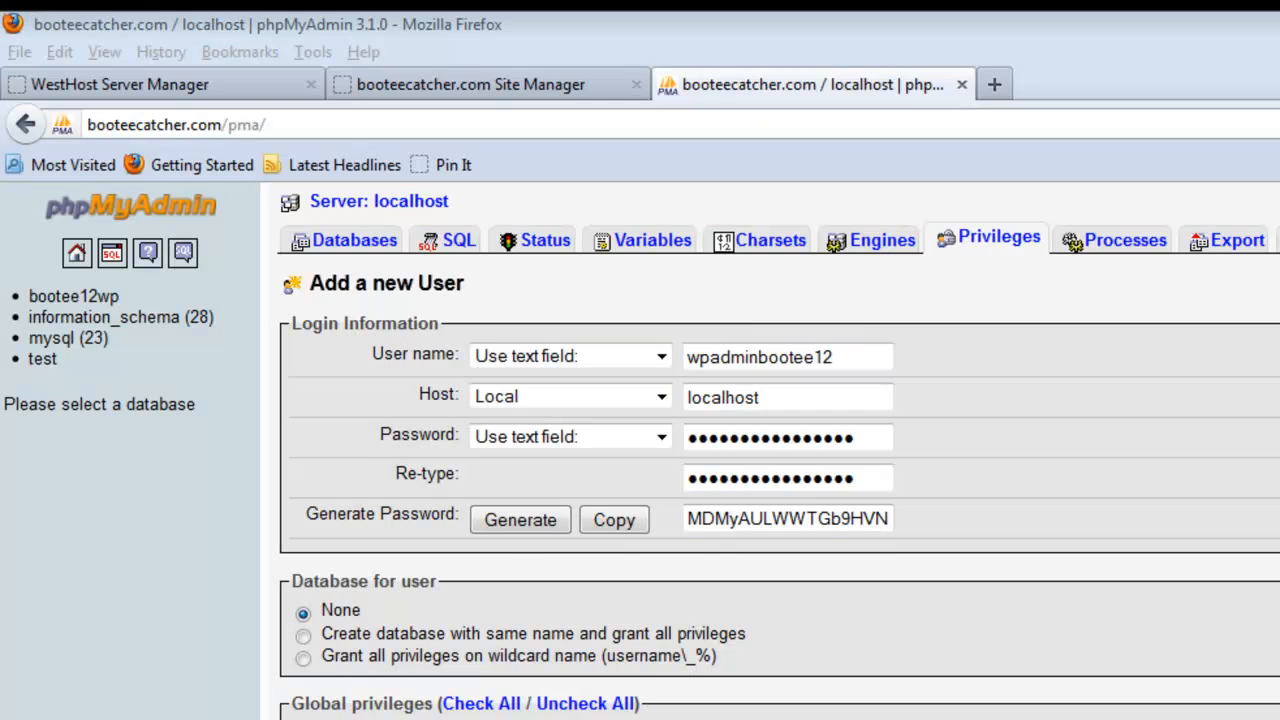
{"action": "scroll", "coordinate": [780, 450], "scroll_direction": "down", "scroll_amount": 3}
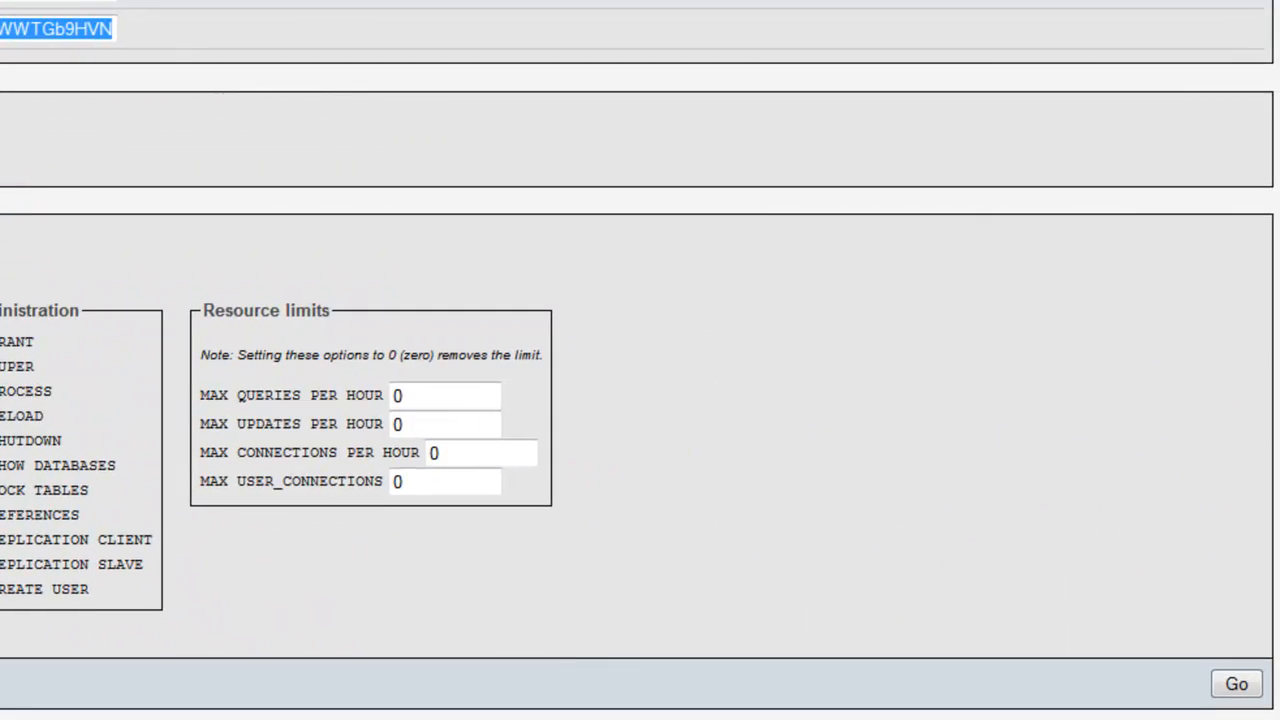
{"action": "left_click", "coordinate": [1237, 685]}
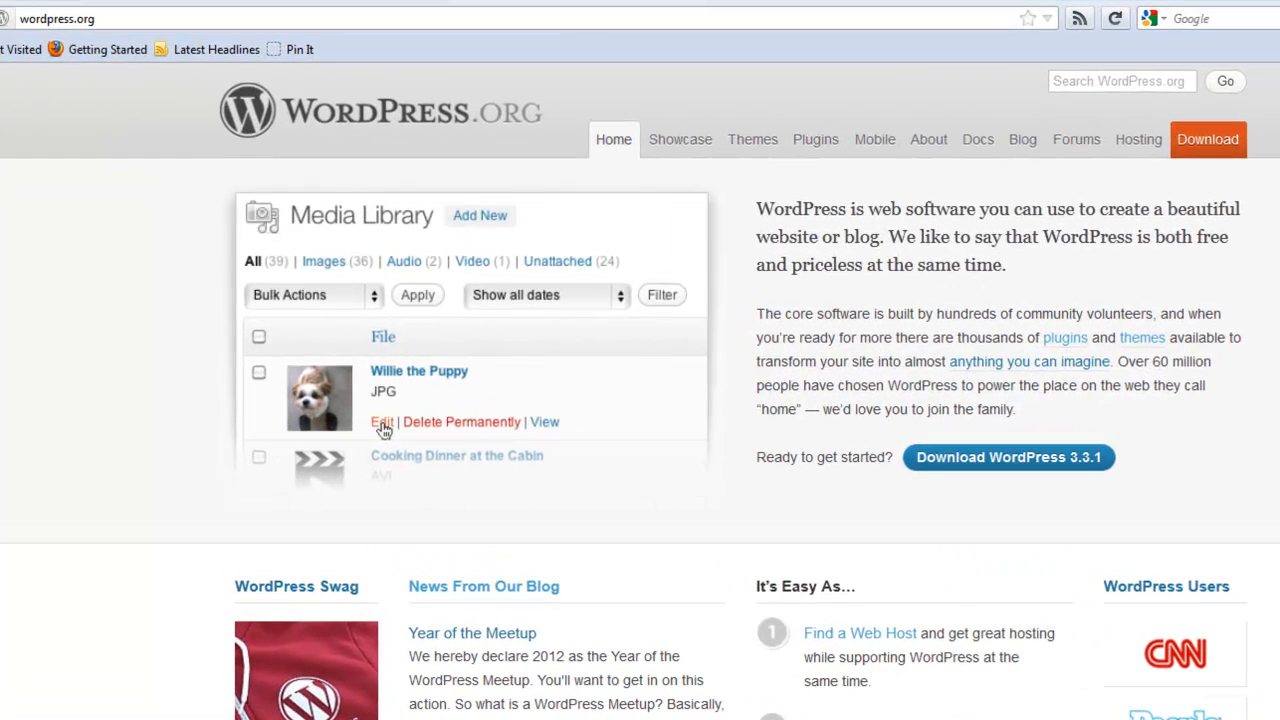
Step: Download and save wordpress-3.3.1.zip from WordPress.org
{"action": "left_click", "coordinate": [1093, 467]}
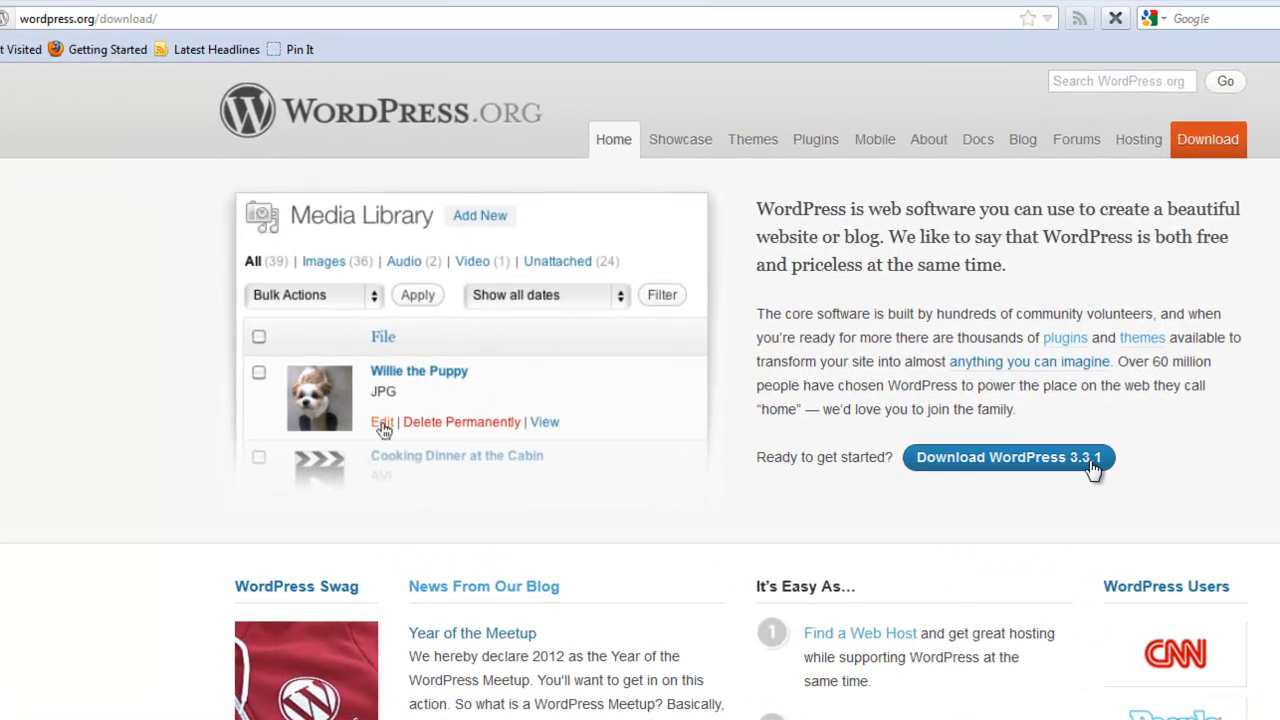
{"action": "left_click", "coordinate": [1208, 278]}
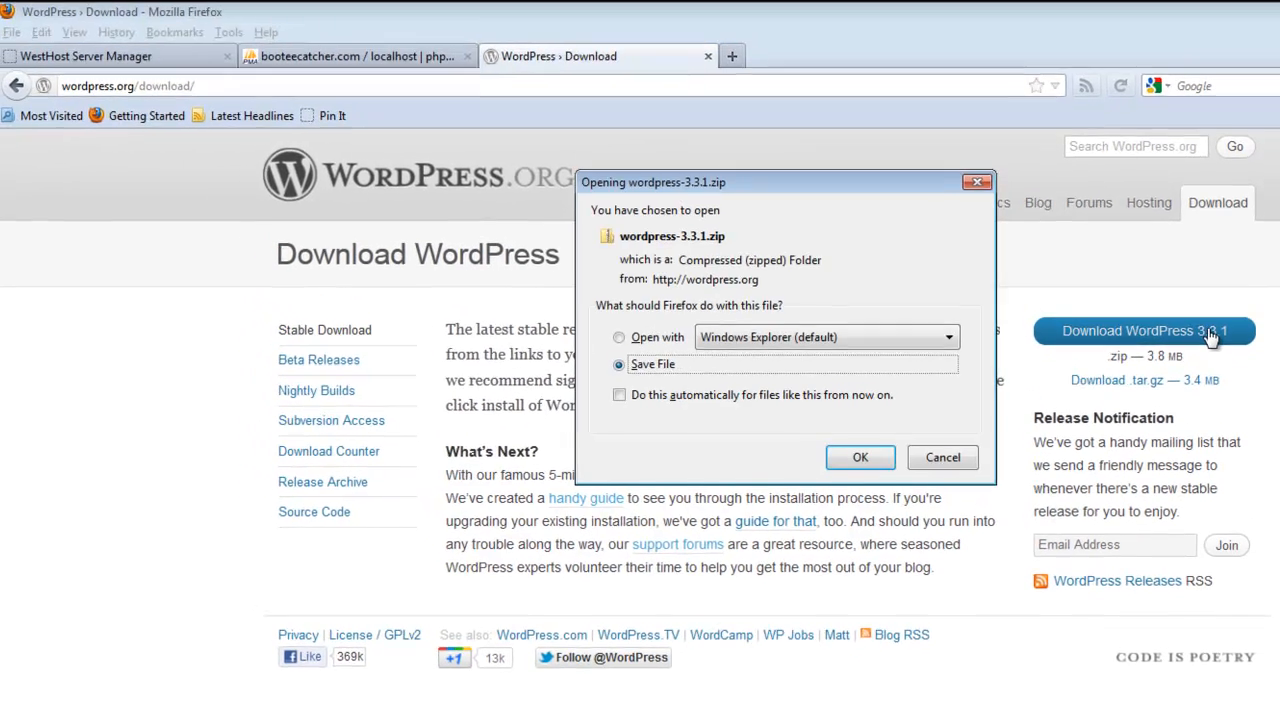
{"action": "left_click", "coordinate": [882, 466]}
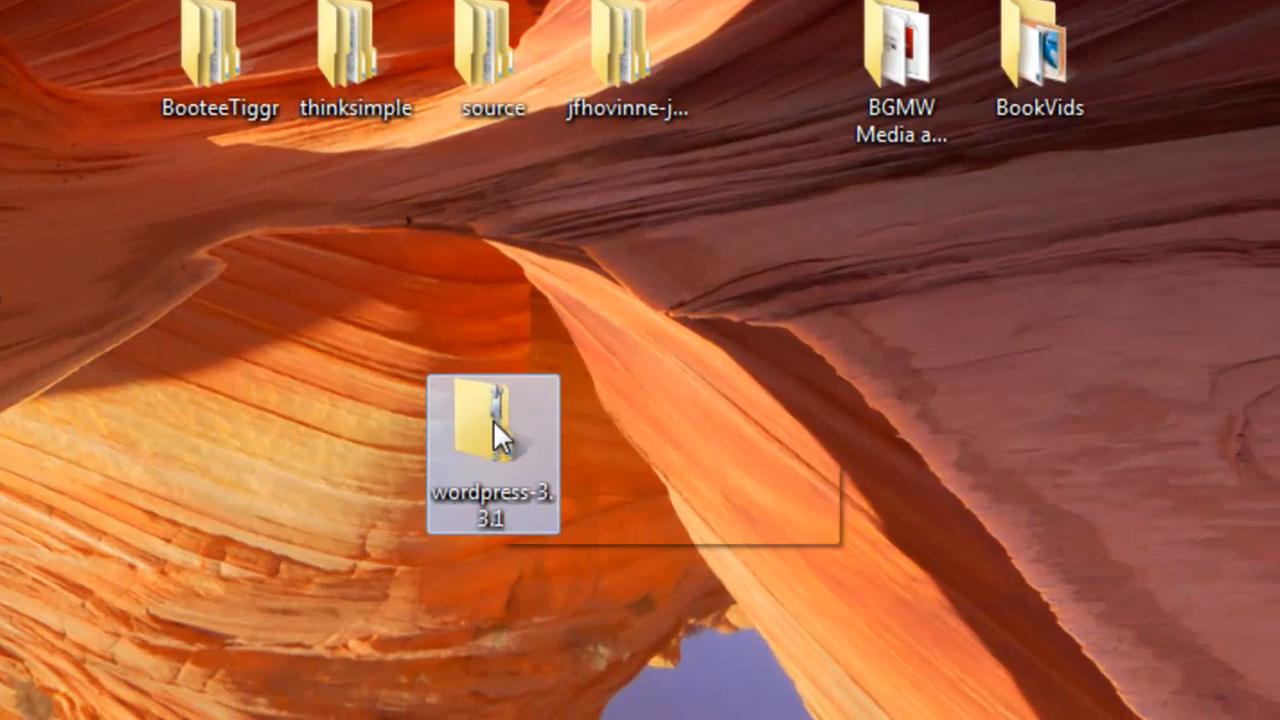
Step: Extract wordpress-3.3.1.zip onto the desktop and open the extracted wordpress folder
{"action": "right_click", "coordinate": [493, 419]}
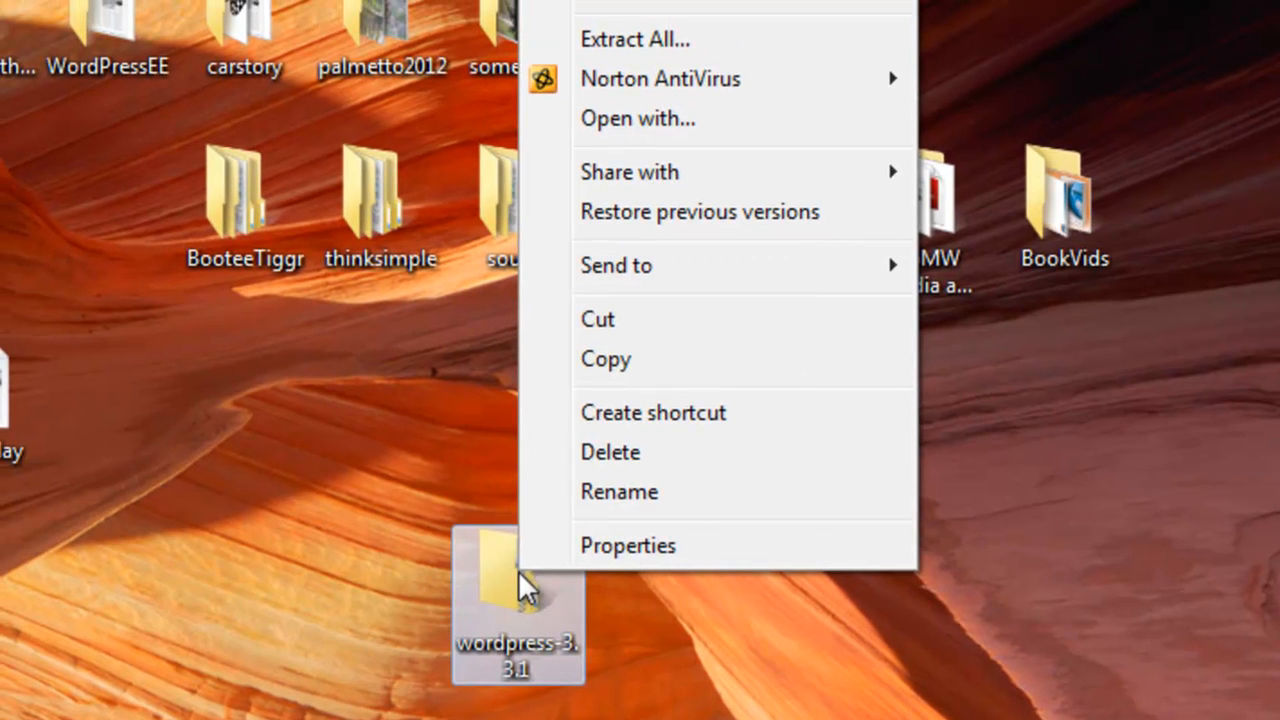
{"action": "left_click", "coordinate": [600, 45]}
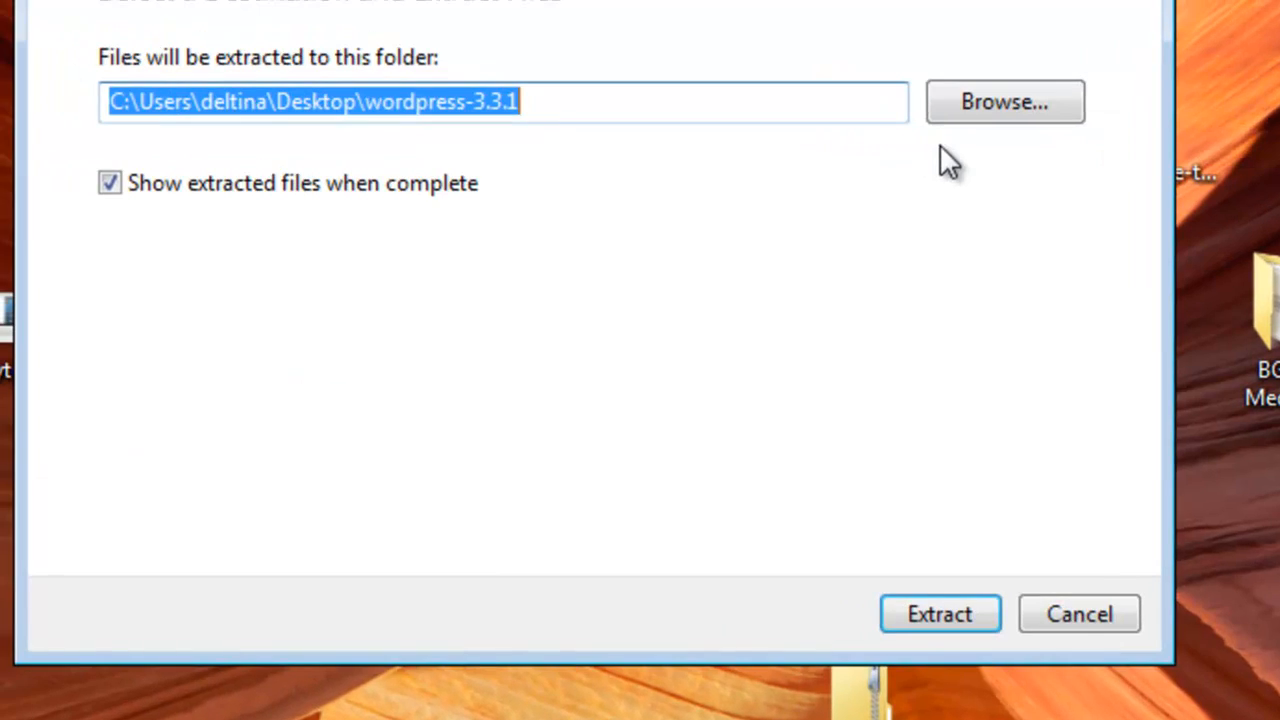
{"action": "left_click", "coordinate": [925, 612]}
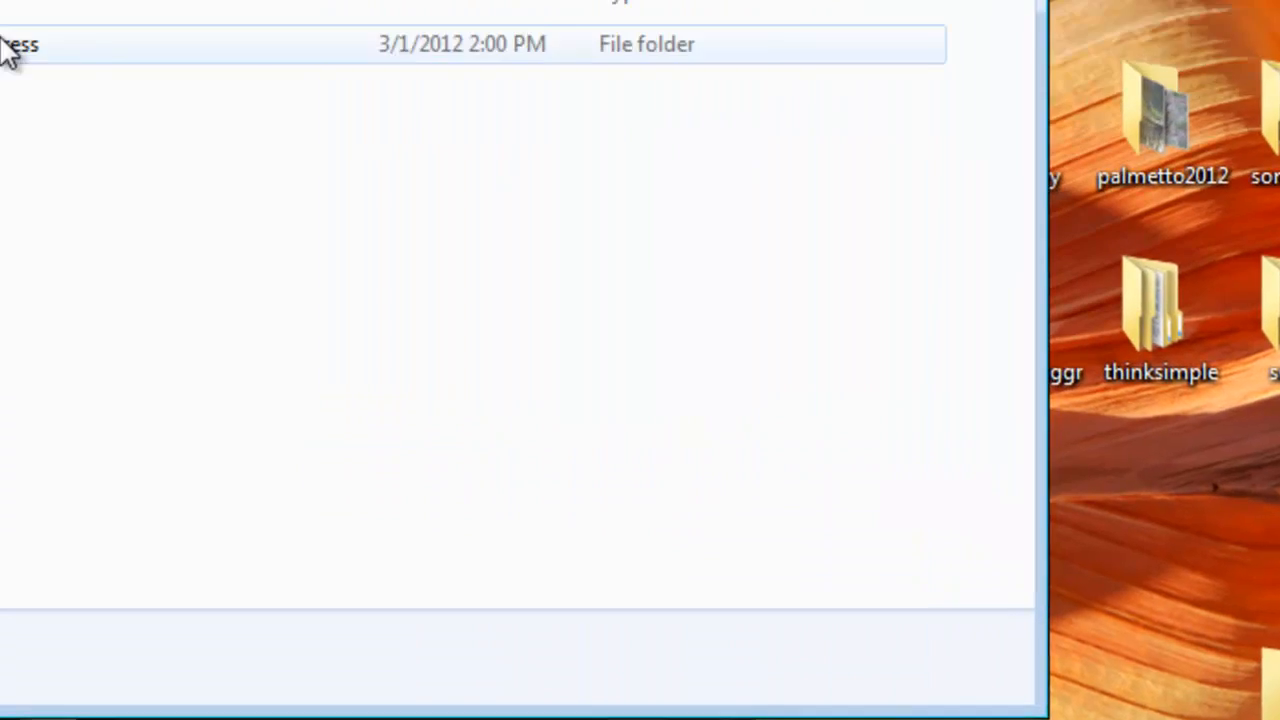
{"action": "double_click", "coordinate": [265, 116]}
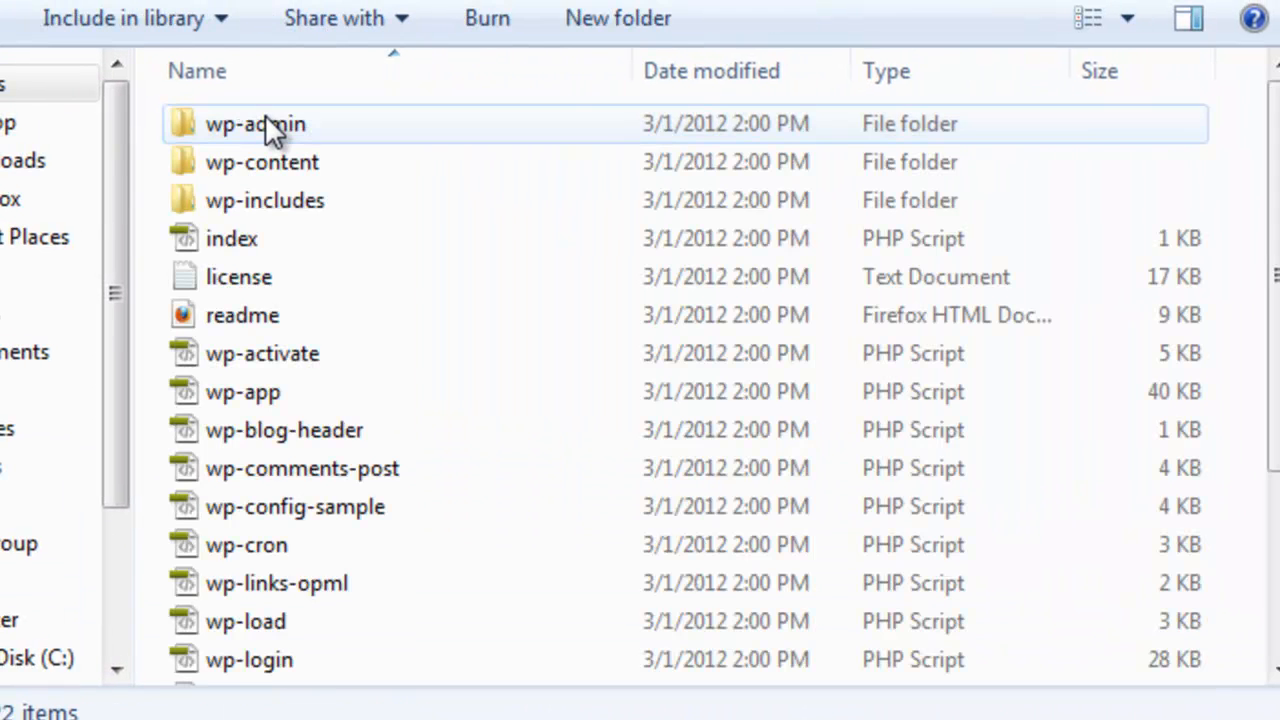
{"action": "left_click_drag", "start_coordinate": [1272, 170], "coordinate": [1271, 343]}
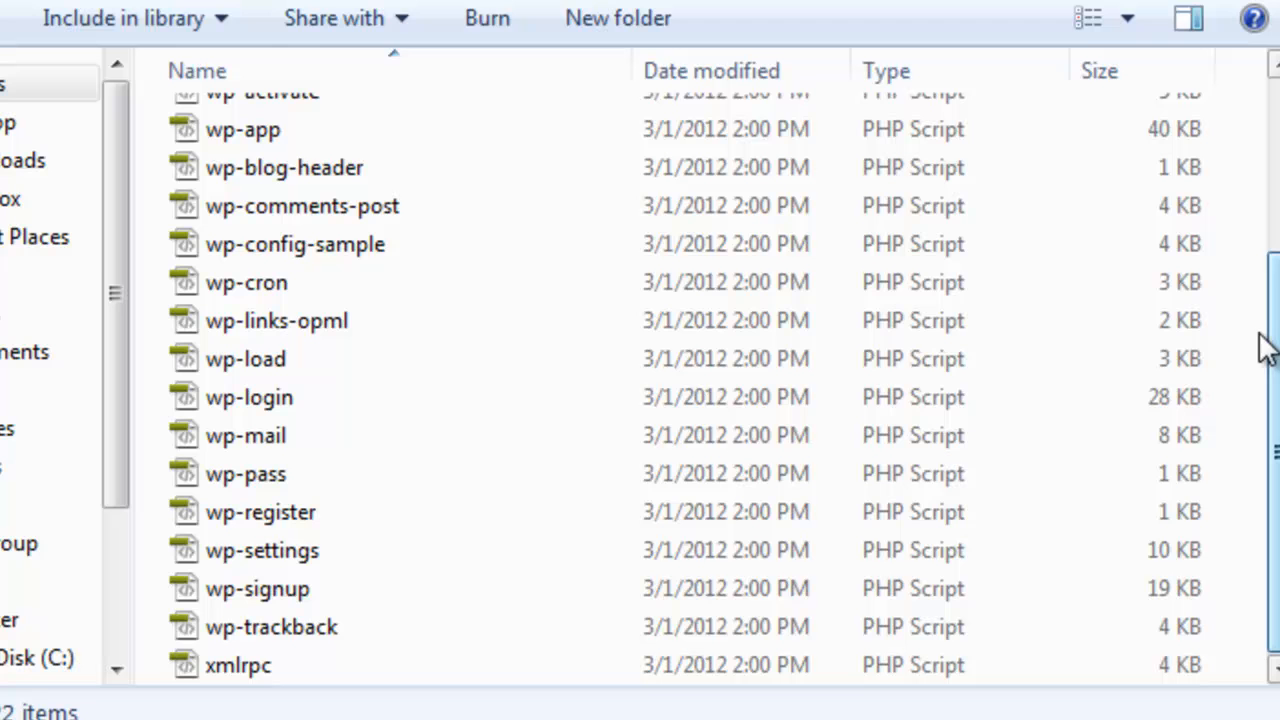
Step: Copy wp-config-sample and paste a duplicate into the same folder
{"action": "left_click", "coordinate": [303, 245]}
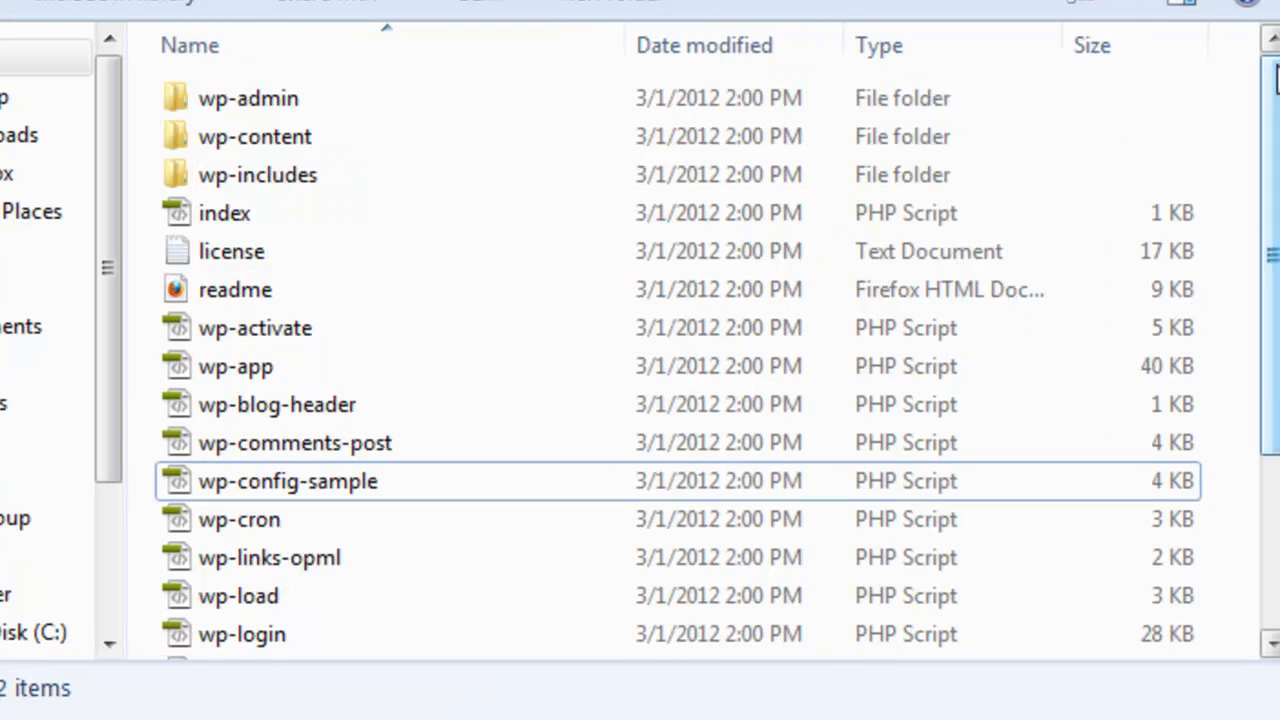
{"action": "left_click_drag", "start_coordinate": [1253, 190], "coordinate": [1253, 365]}
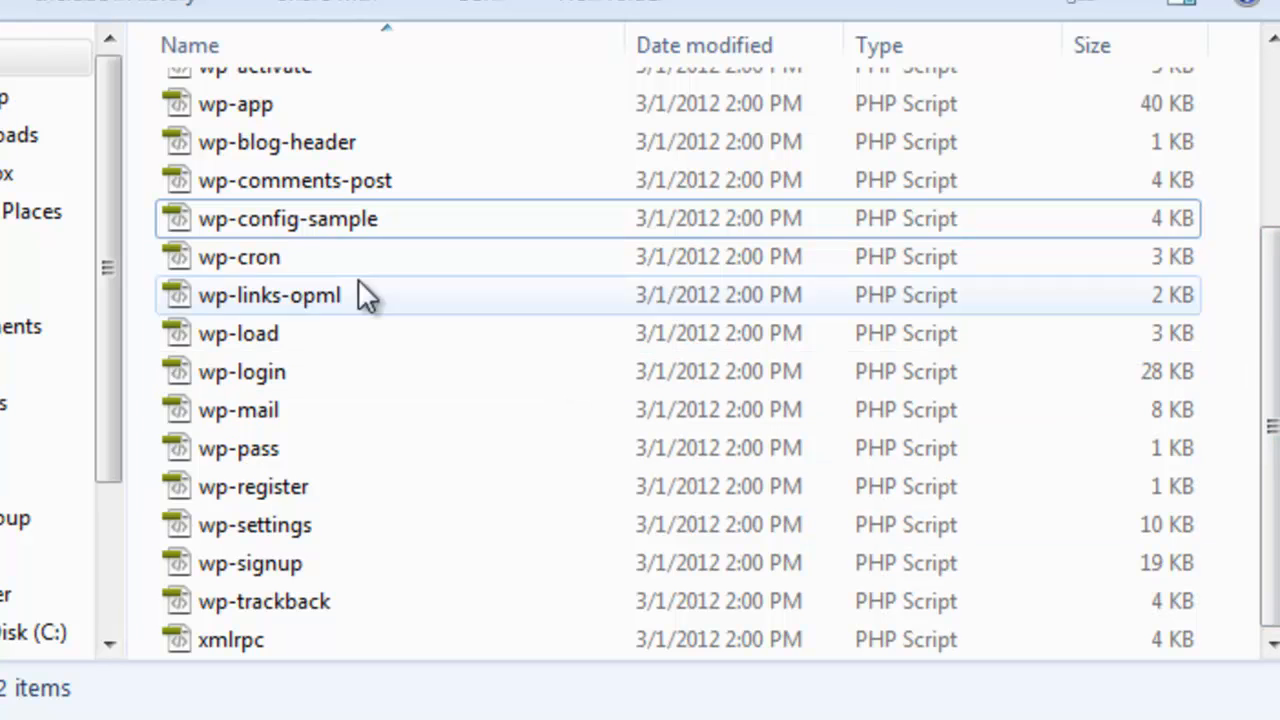
{"action": "left_click", "coordinate": [281, 222]}
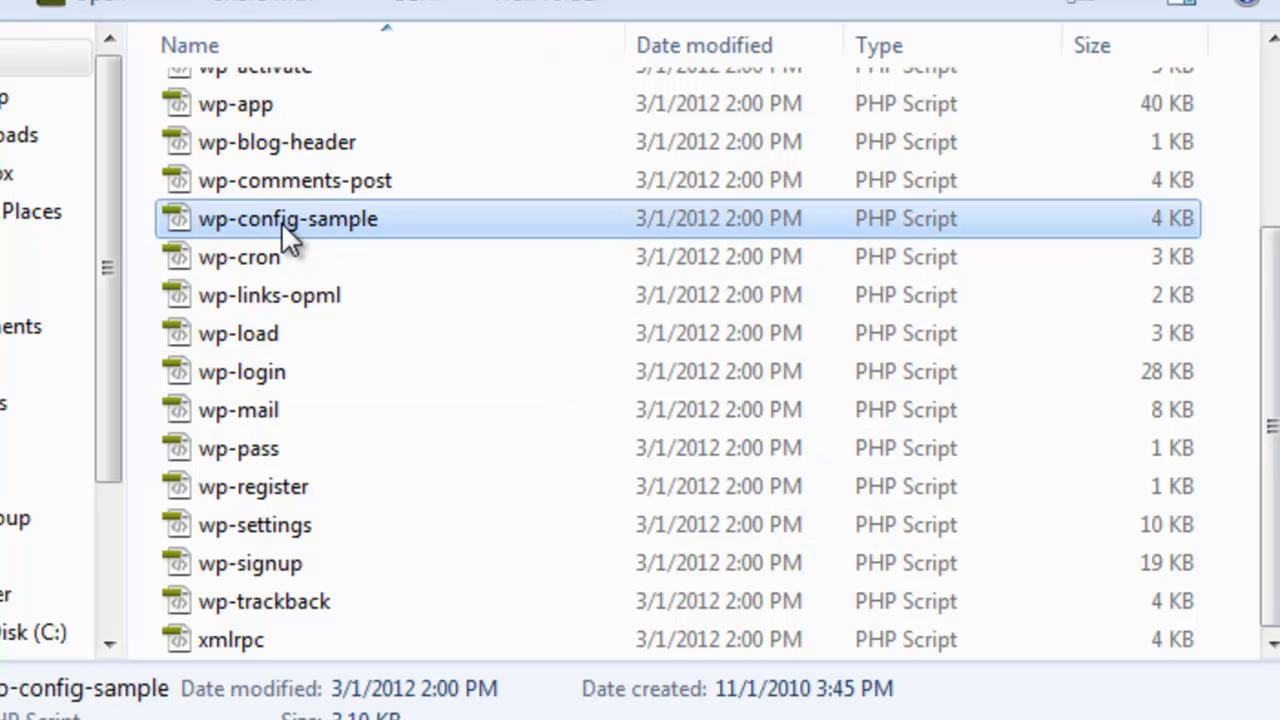
{"action": "right_click", "coordinate": [345, 228]}
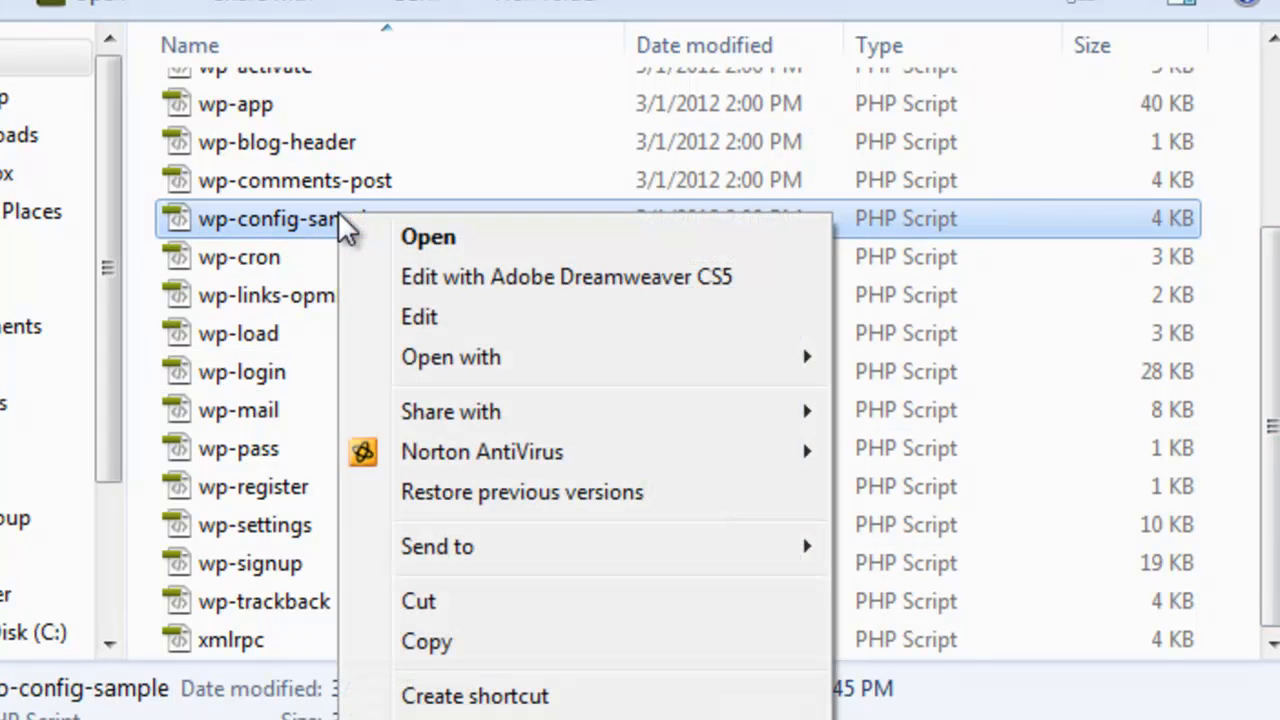
{"action": "left_click", "coordinate": [427, 643]}
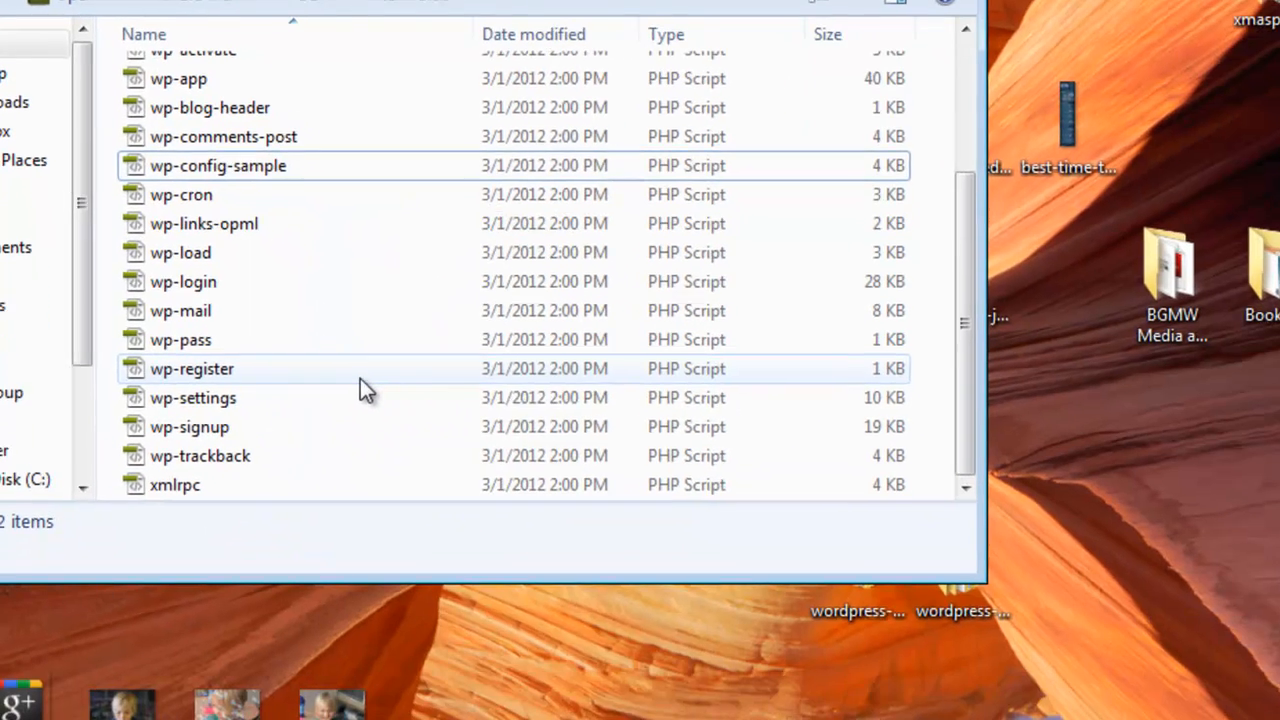
{"action": "right_click", "coordinate": [360, 378]}
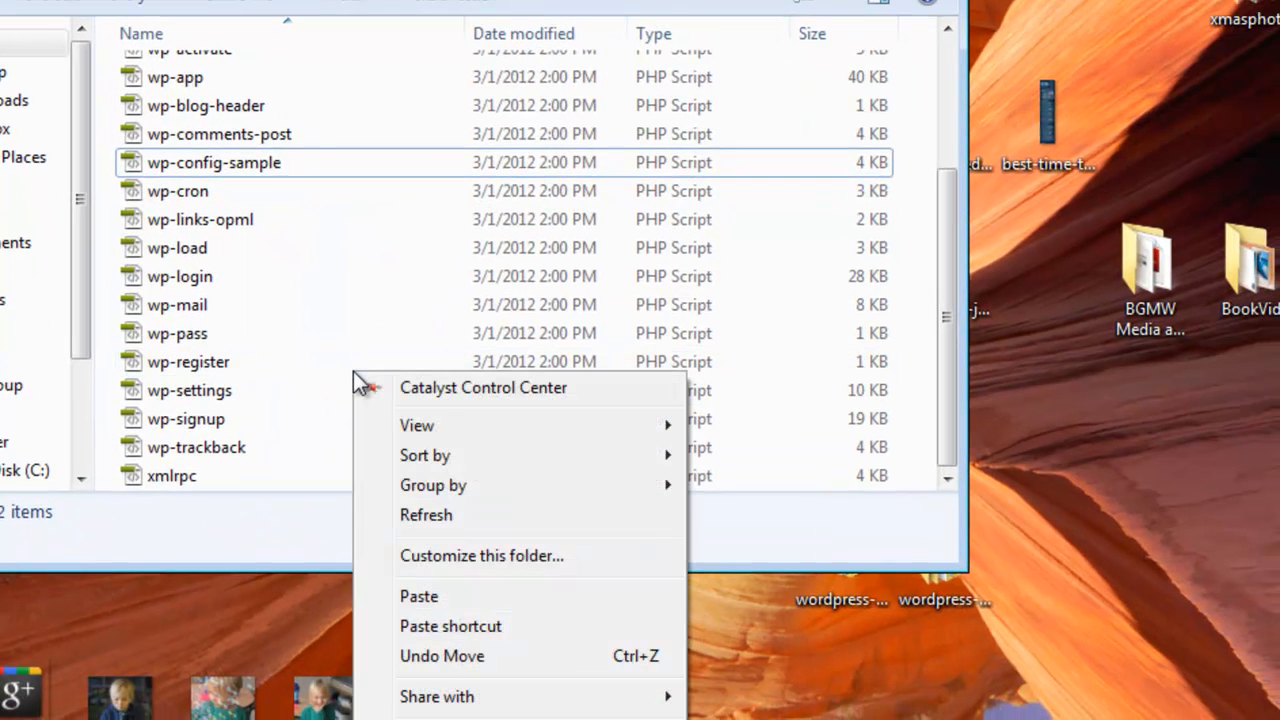
{"action": "left_click", "coordinate": [429, 605]}
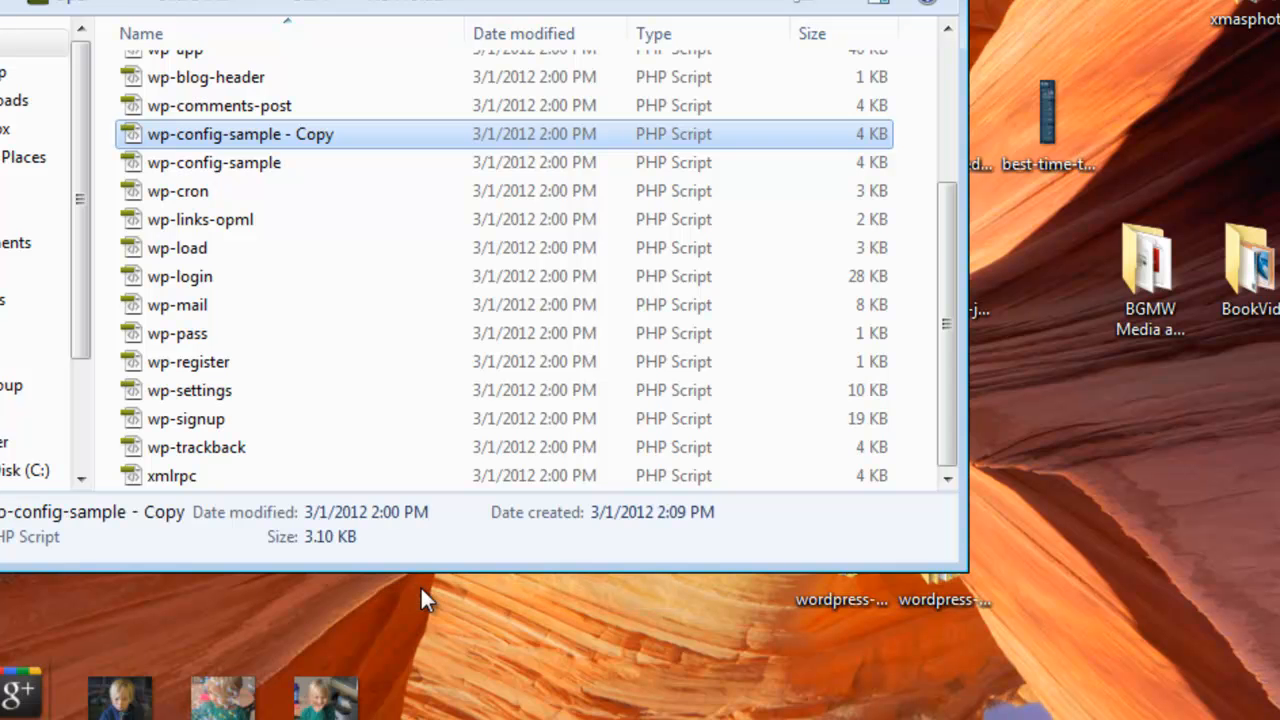
Step: Rename 'wp-config-sample - Copy' to wp-config
{"action": "left_click", "coordinate": [243, 105]}
{"action": "left_click", "coordinate": [246, 138]}
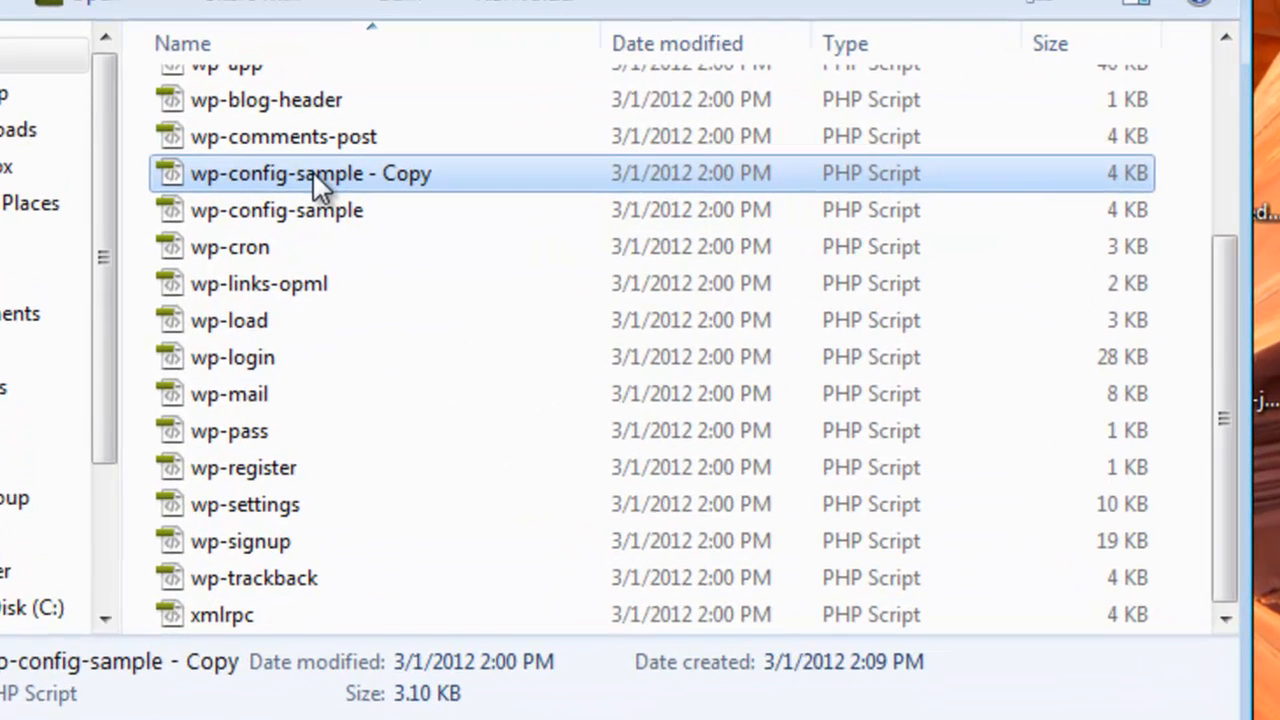
{"action": "right_click", "coordinate": [312, 175]}
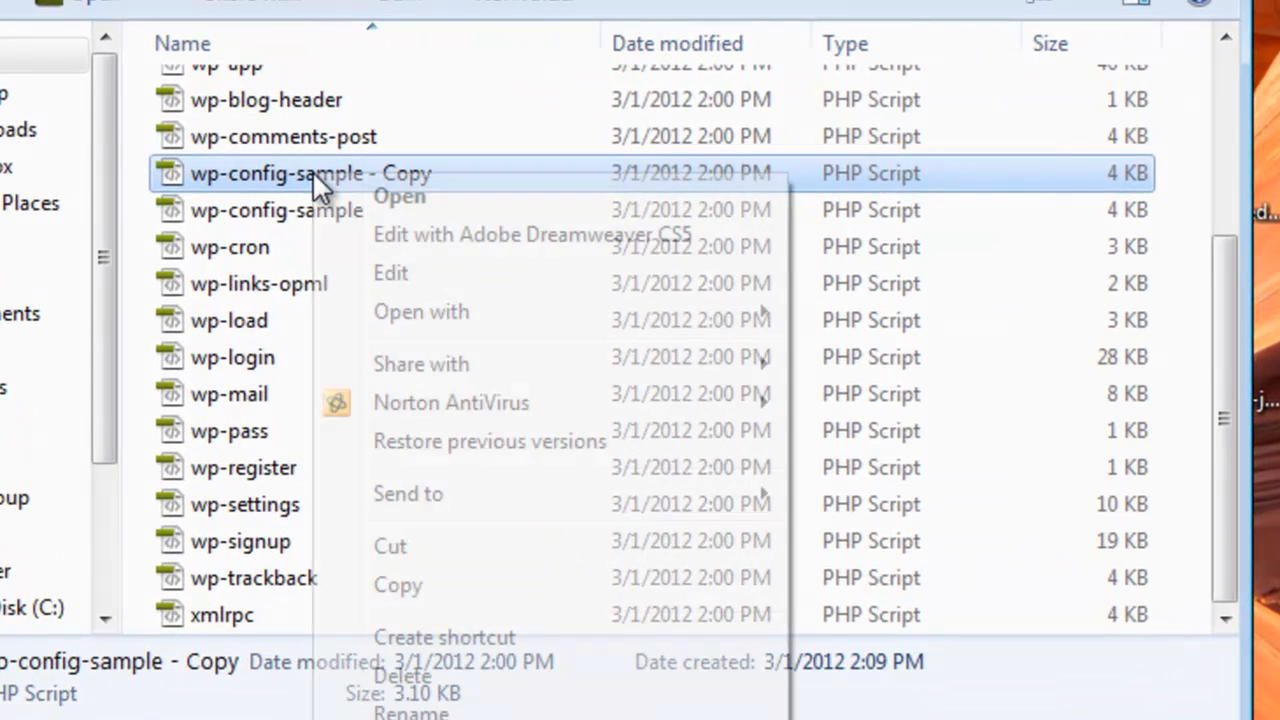
{"action": "left_click", "coordinate": [410, 712]}
{"action": "key", "text": "End"}
{"action": "key", "text": "BackSpace"}
{"action": "key", "text": "BackSpace"}
{"action": "key", "text": "BackSpace"}
{"action": "key", "text": "BackSpace"}
{"action": "key", "text": "BackSpace"}
{"action": "key", "text": "BackSpace"}
{"action": "key", "text": "BackSpace"}
{"action": "key", "text": "BackSpace"}
{"action": "key", "text": "BackSpace"}
{"action": "key", "text": "BackSpace"}
{"action": "key", "text": "BackSpace"}
{"action": "key", "text": "BackSpace"}
{"action": "key", "text": "BackSpace"}
{"action": "key", "text": "BackSpace"}
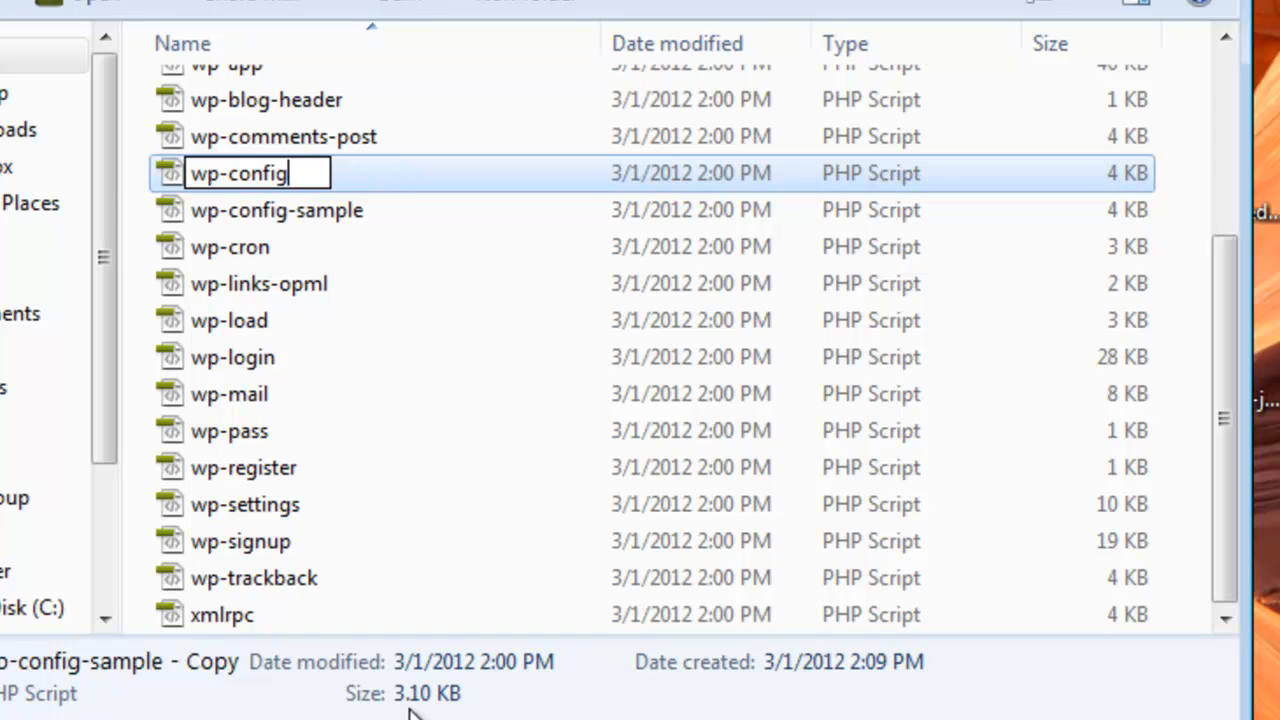
{"action": "left_click", "coordinate": [231, 212]}
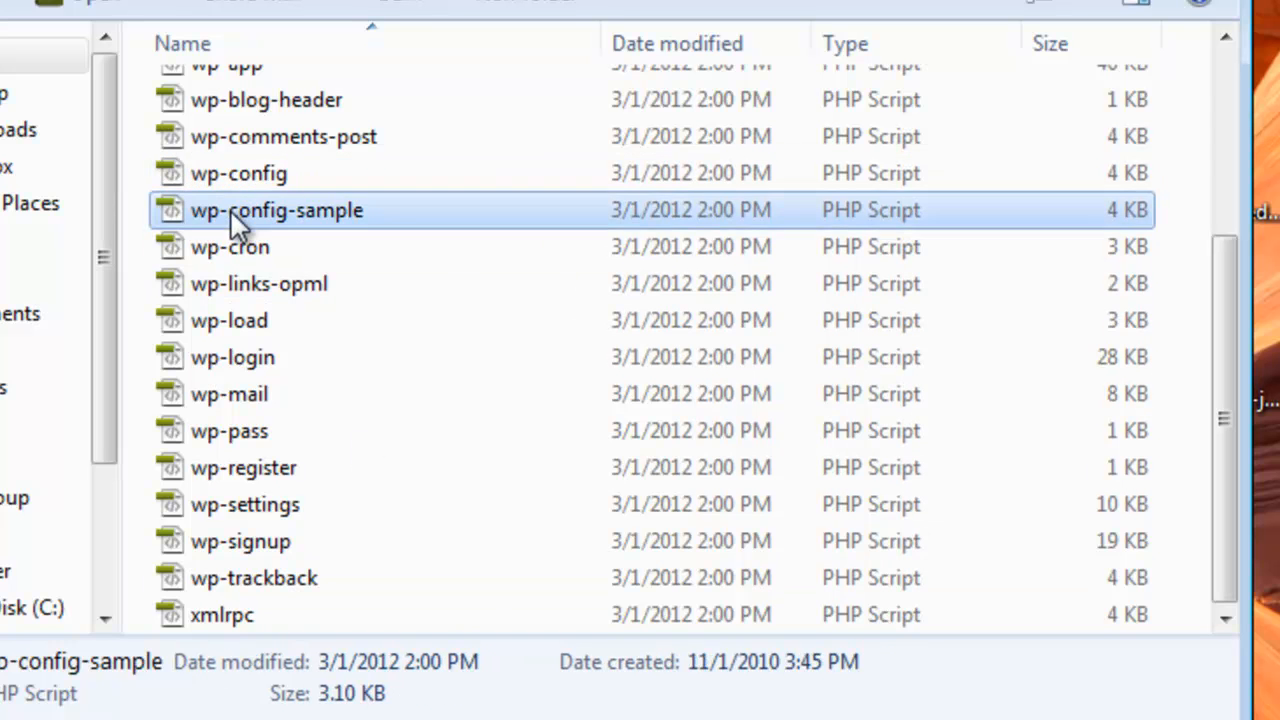
{"action": "left_click", "coordinate": [240, 174]}
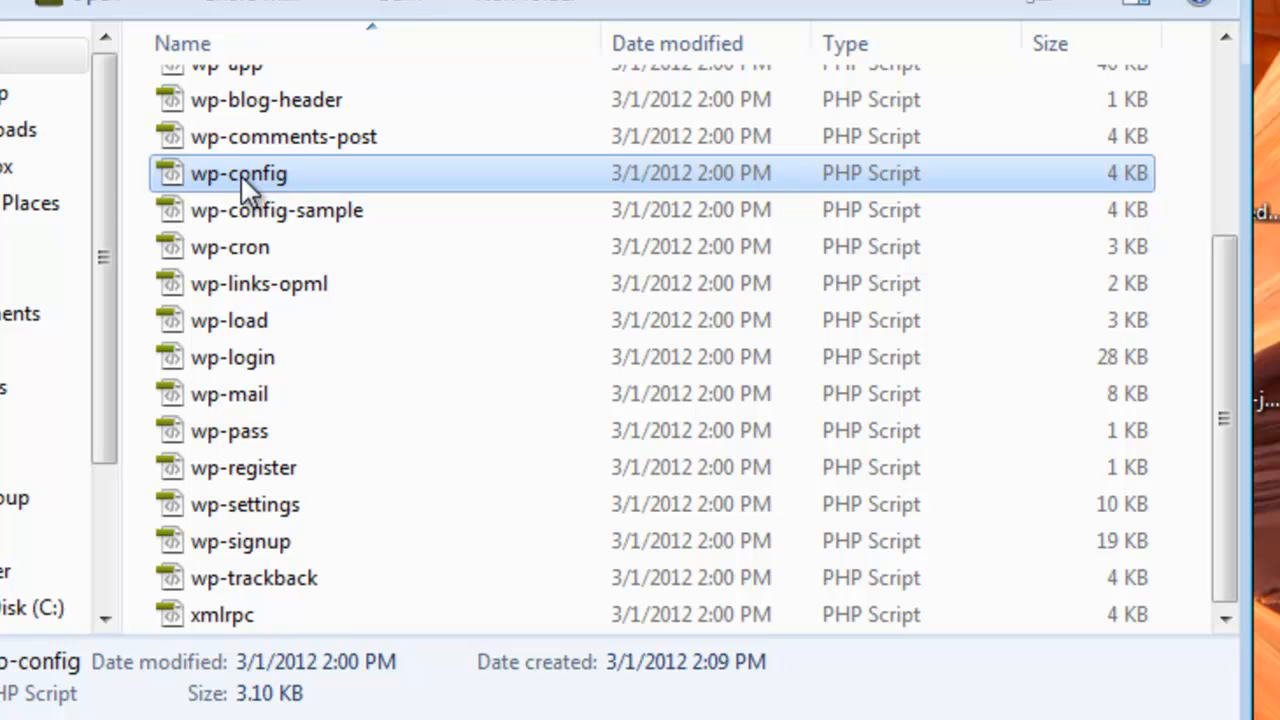
{"action": "right_click", "coordinate": [287, 178]}
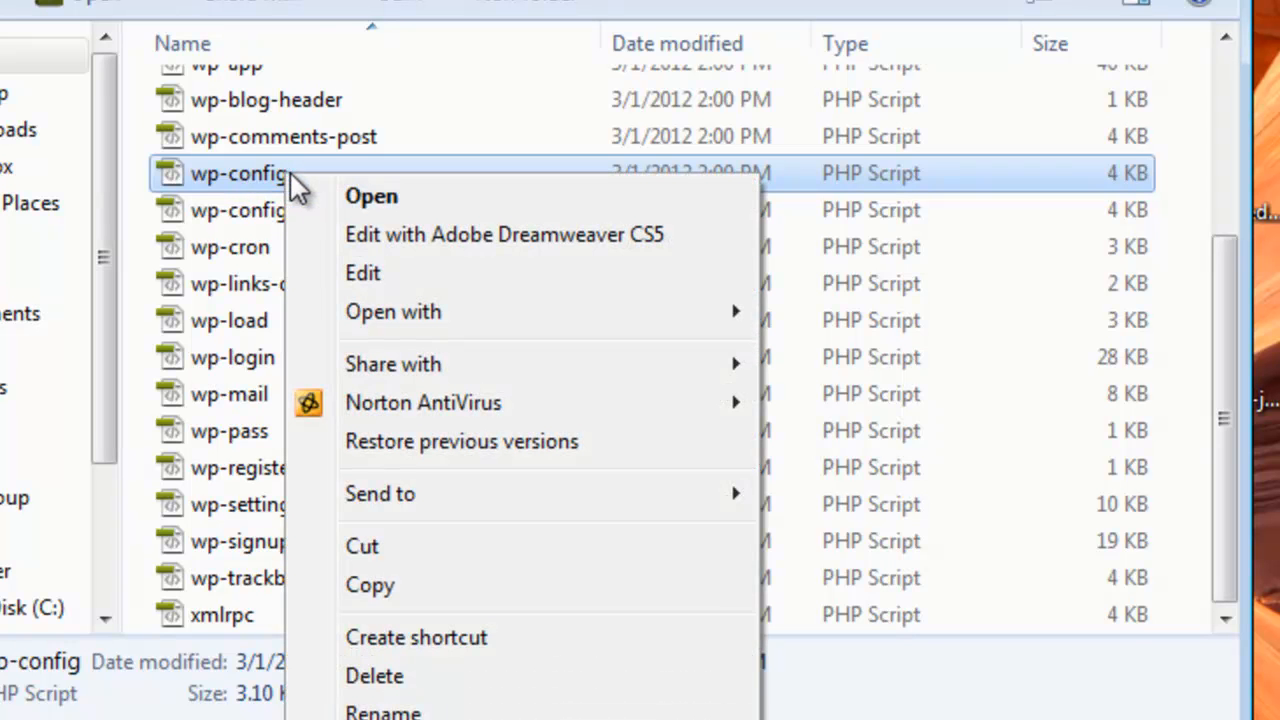
{"action": "mouse_move", "coordinate": [652, 313]}
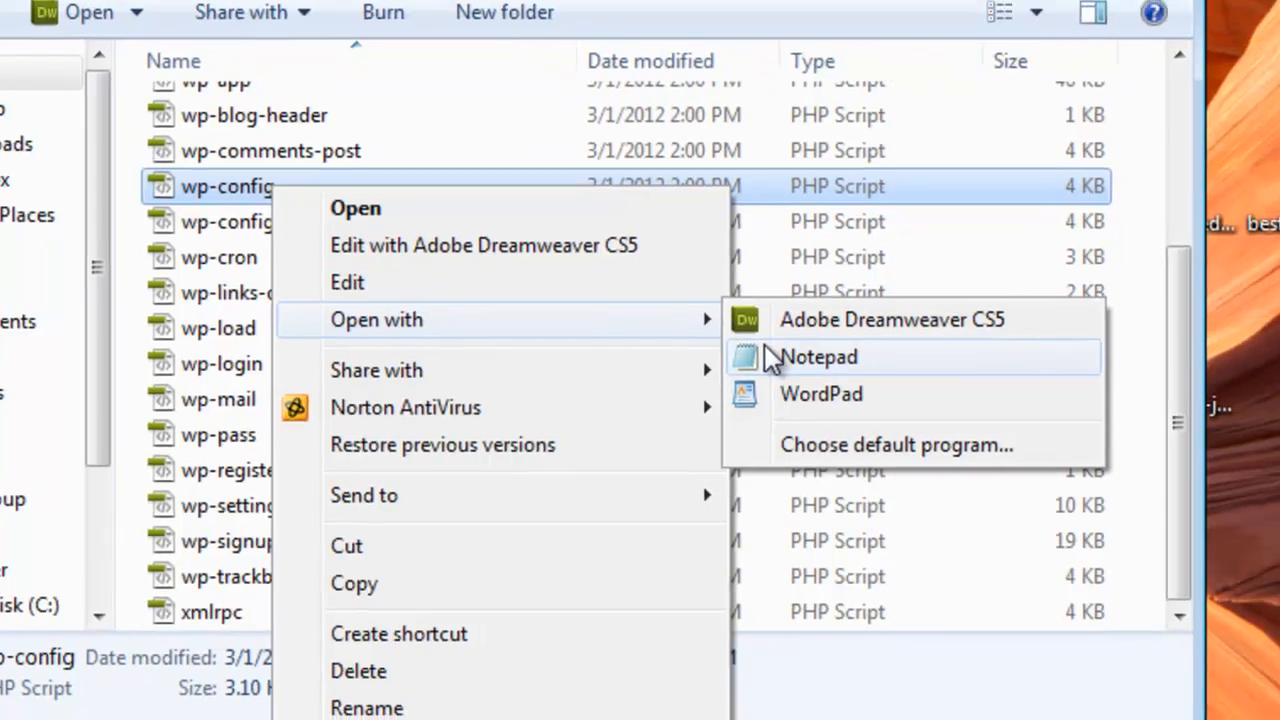
{"action": "left_click", "coordinate": [850, 350]}
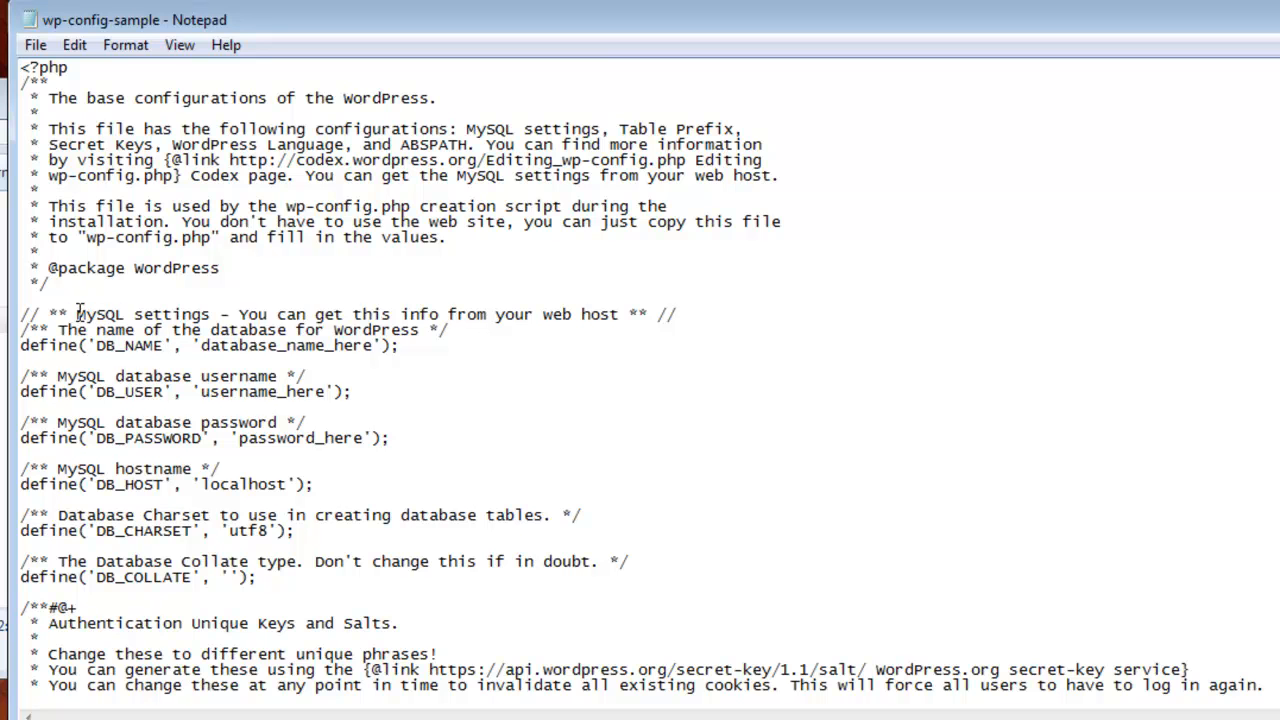
{"action": "left_click_drag", "start_coordinate": [76, 314], "coordinate": [351, 313]}
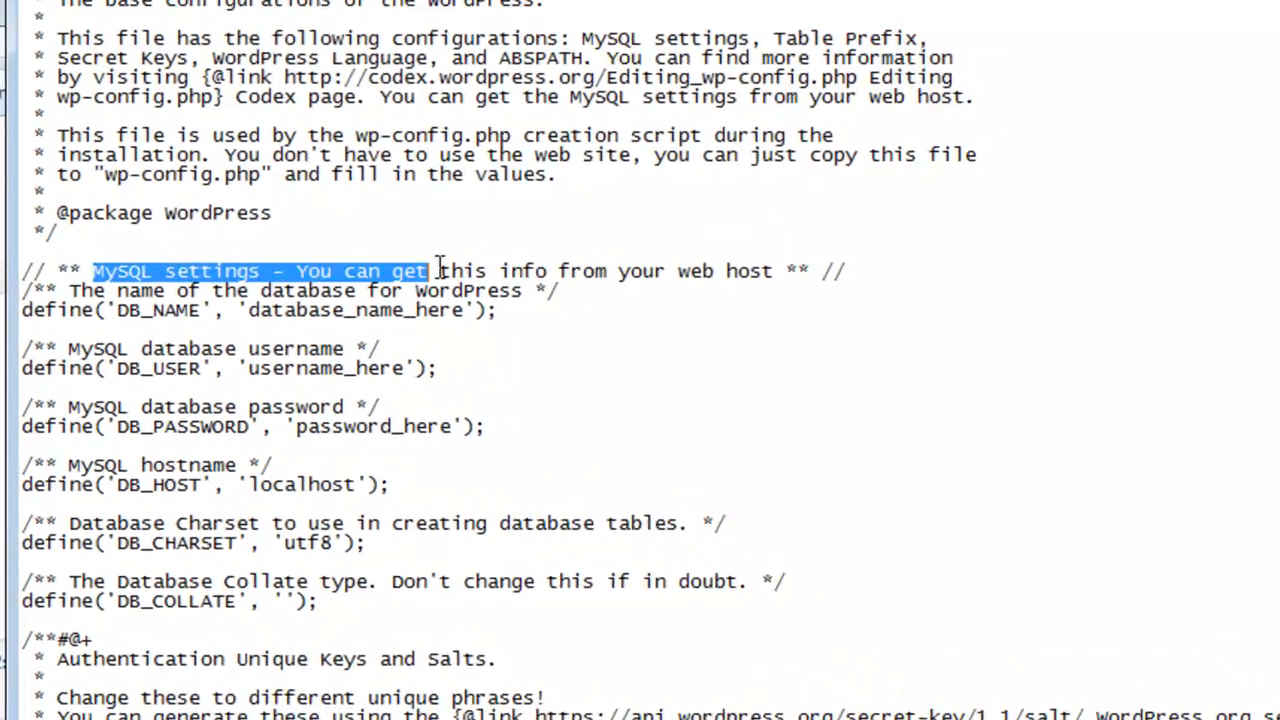
{"action": "left_click_drag", "start_coordinate": [440, 270], "coordinate": [785, 270]}
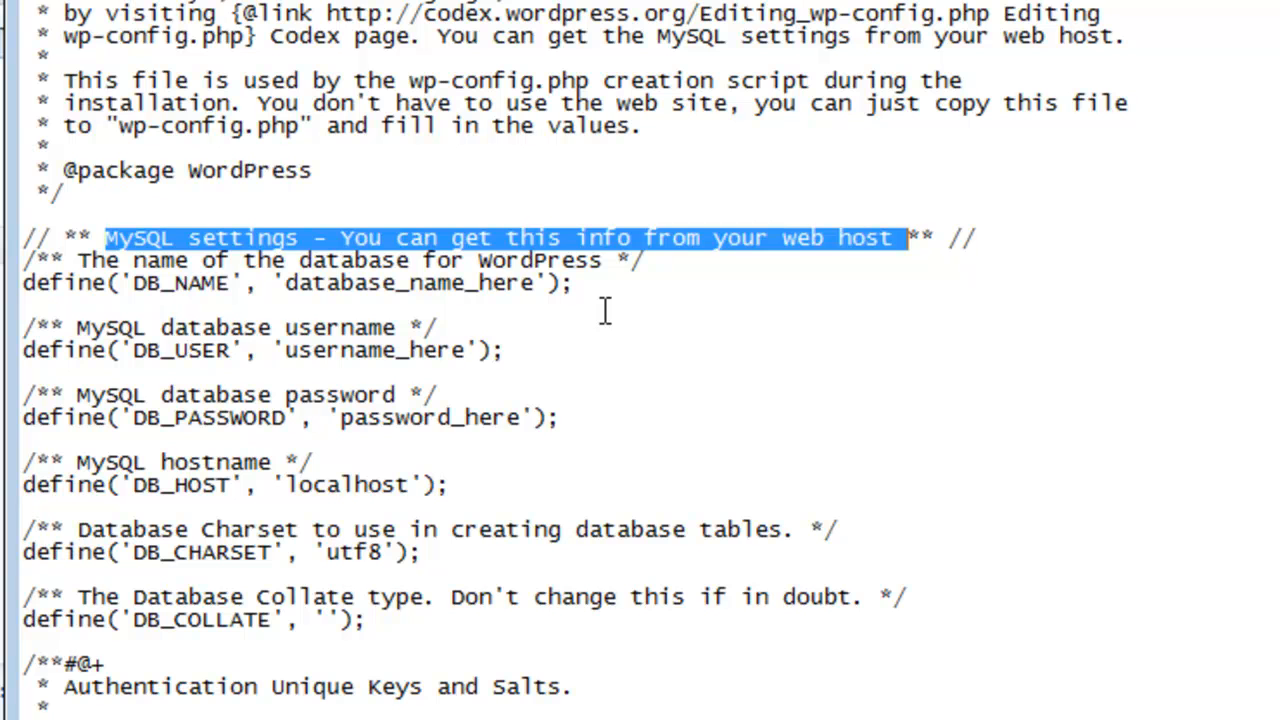
Step: Replace database_name_here with bootee12wp copied from the notes
{"action": "left_click", "coordinate": [512, 315]}
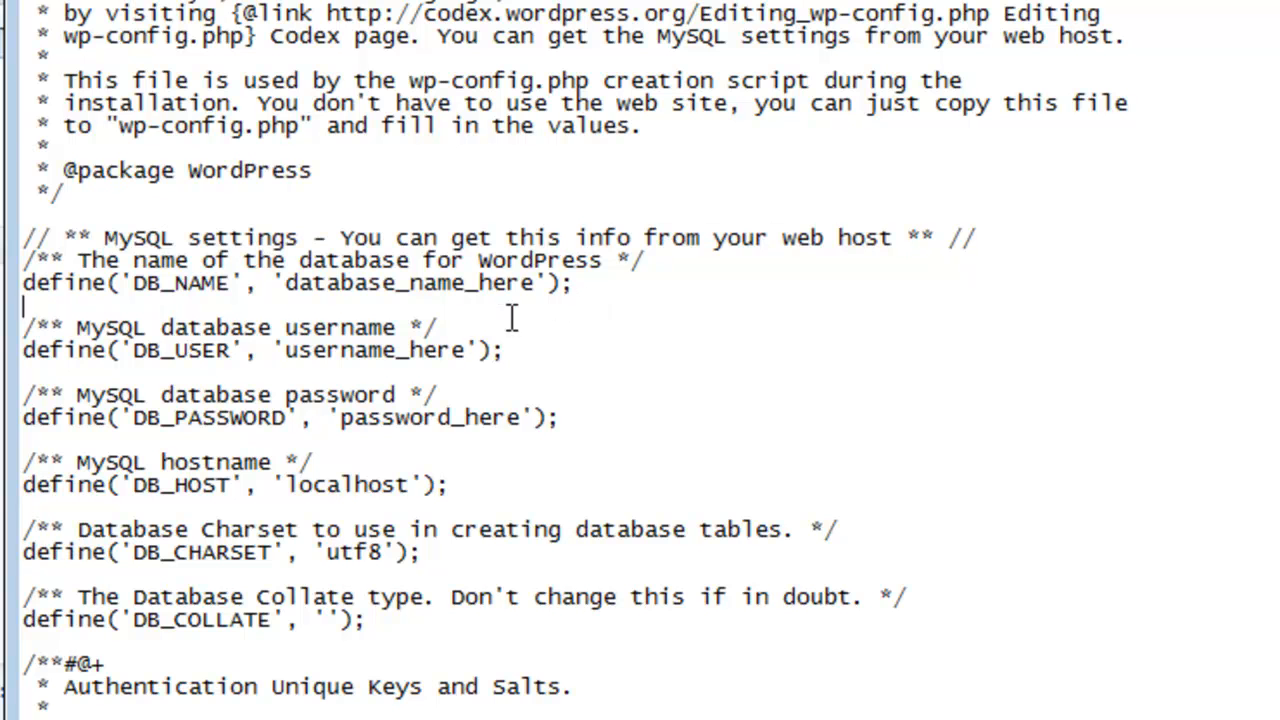
{"action": "double_click", "coordinate": [328, 284]}
{"action": "left_click", "coordinate": [192, 283]}
{"action": "left_click_drag", "start_coordinate": [538, 284], "coordinate": [283, 290]}
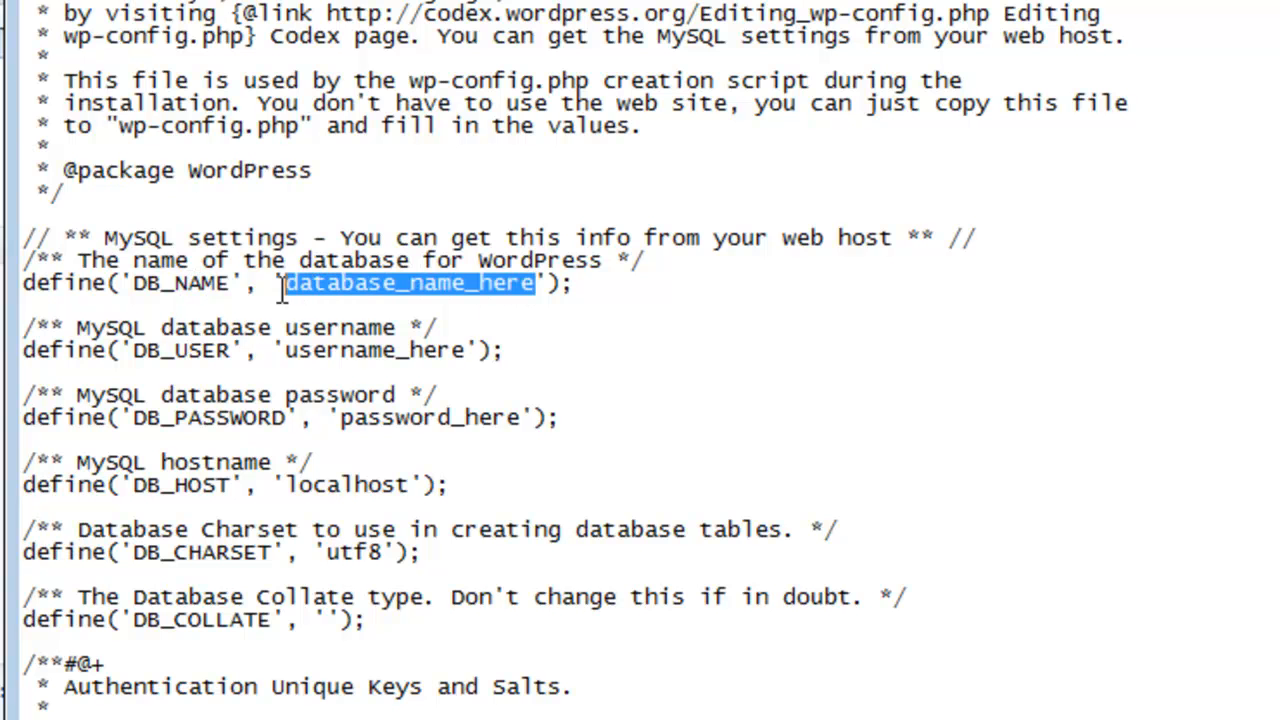
{"action": "left_click", "coordinate": [470, 284]}
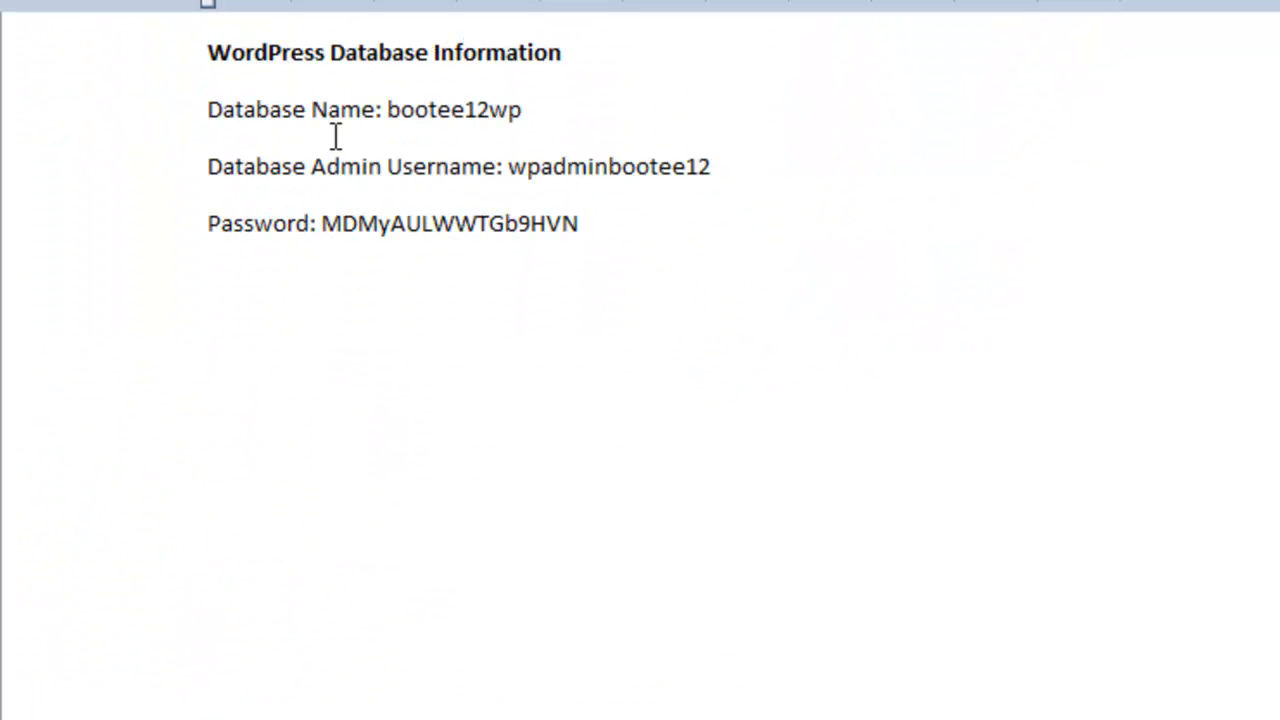
{"action": "left_click_drag", "start_coordinate": [388, 108], "coordinate": [533, 110]}
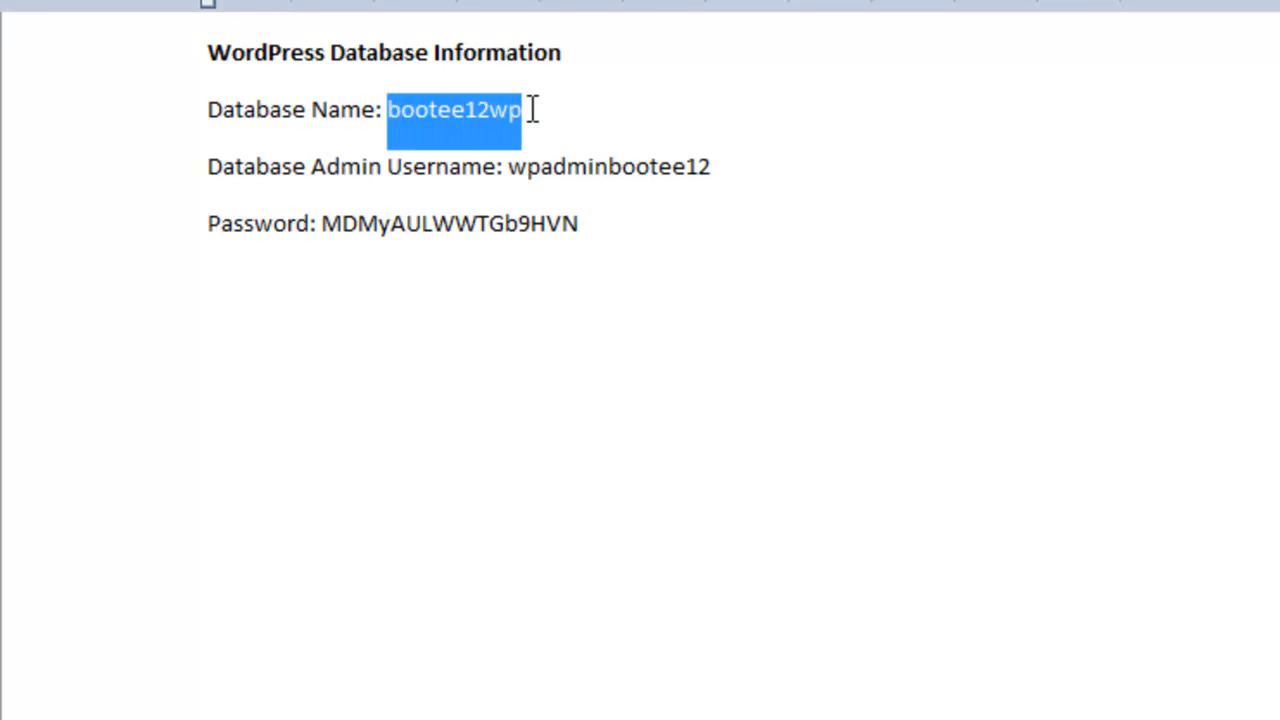
{"action": "right_click", "coordinate": [506, 111]}
{"action": "left_click", "coordinate": [580, 174]}
{"action": "key", "text": "alt+Tab"}
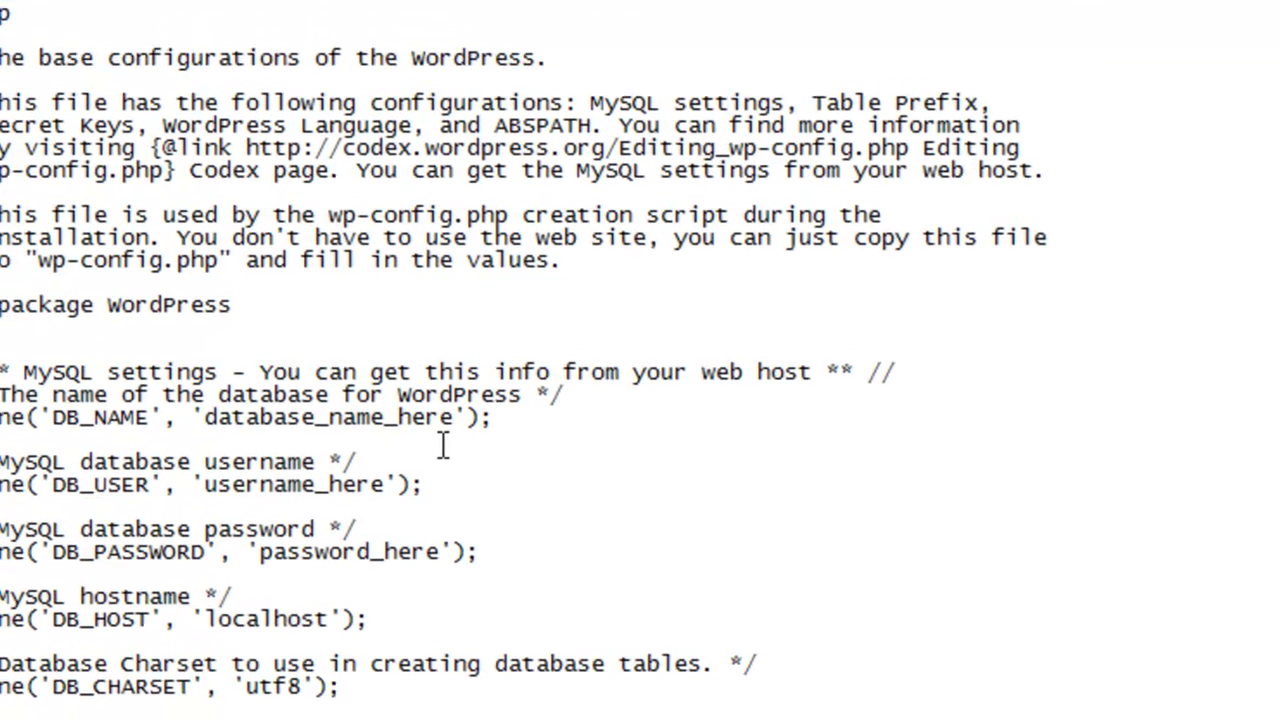
{"action": "left_click_drag", "start_coordinate": [455, 417], "coordinate": [206, 410]}
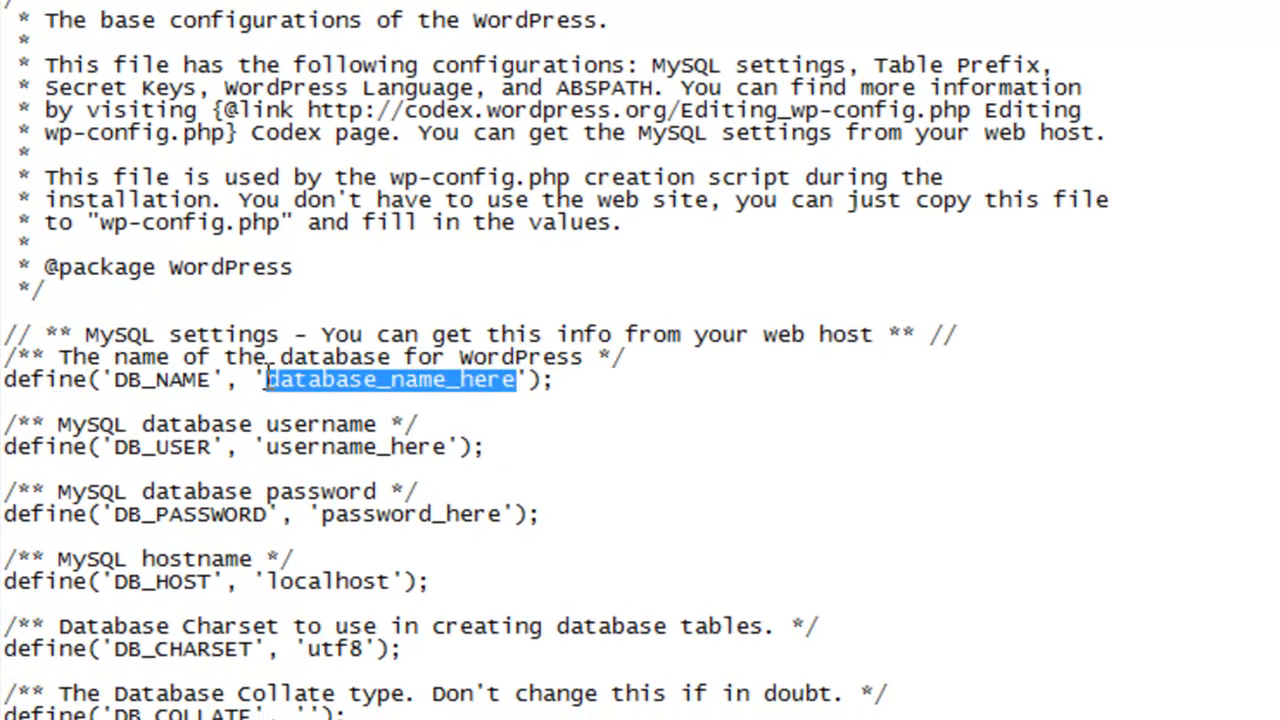
{"action": "right_click", "coordinate": [293, 378]}
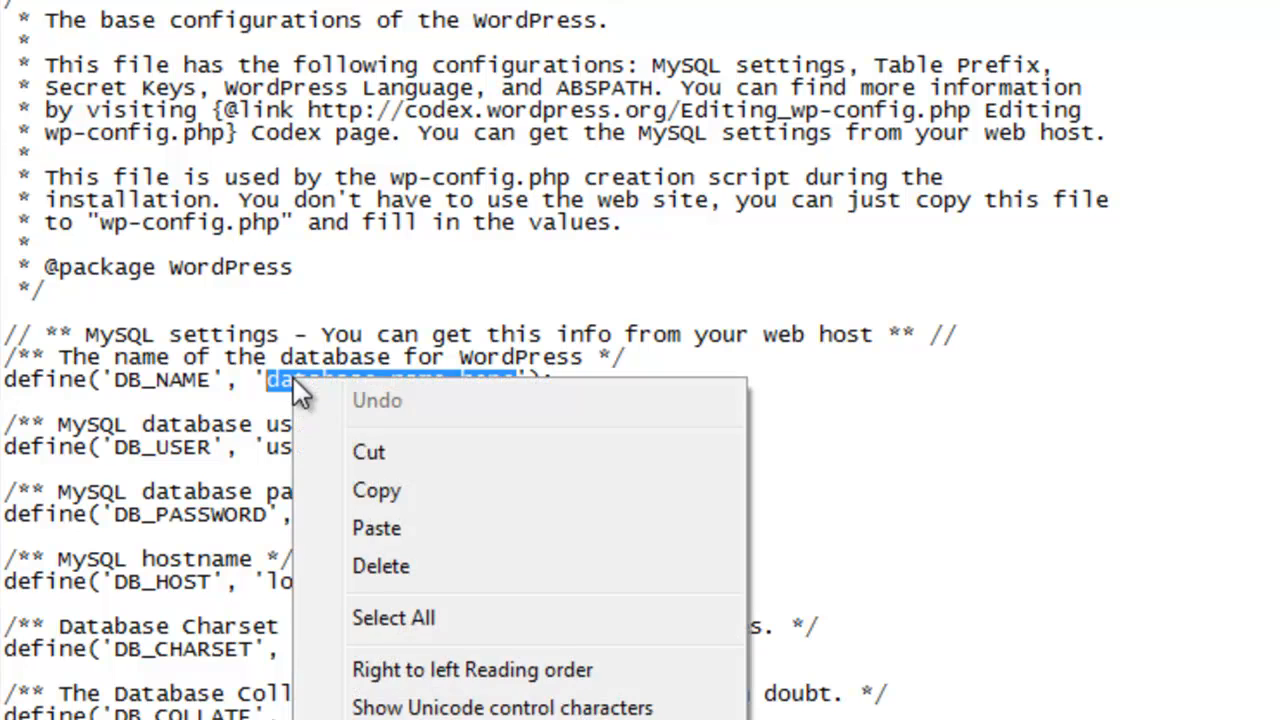
{"action": "left_click", "coordinate": [376, 528]}
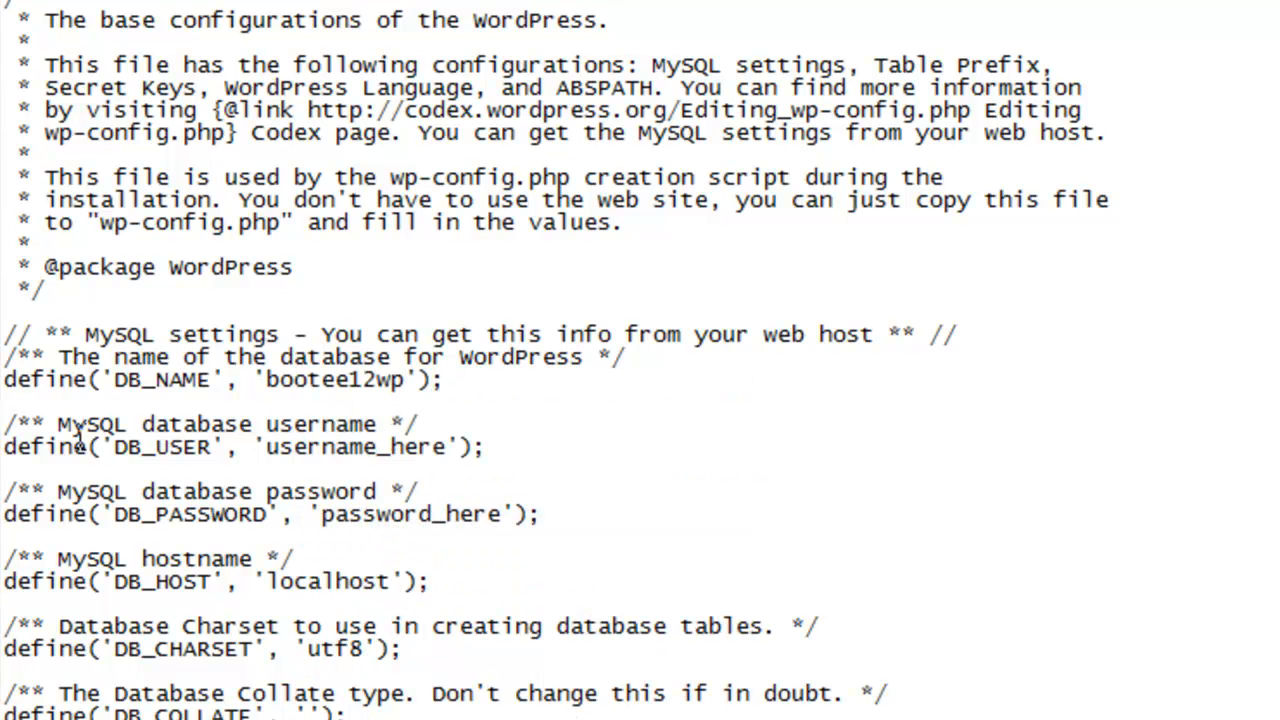
Step: Replace username_here and password_here with the admin username and generated password
{"action": "left_click_drag", "start_coordinate": [447, 447], "coordinate": [273, 459]}
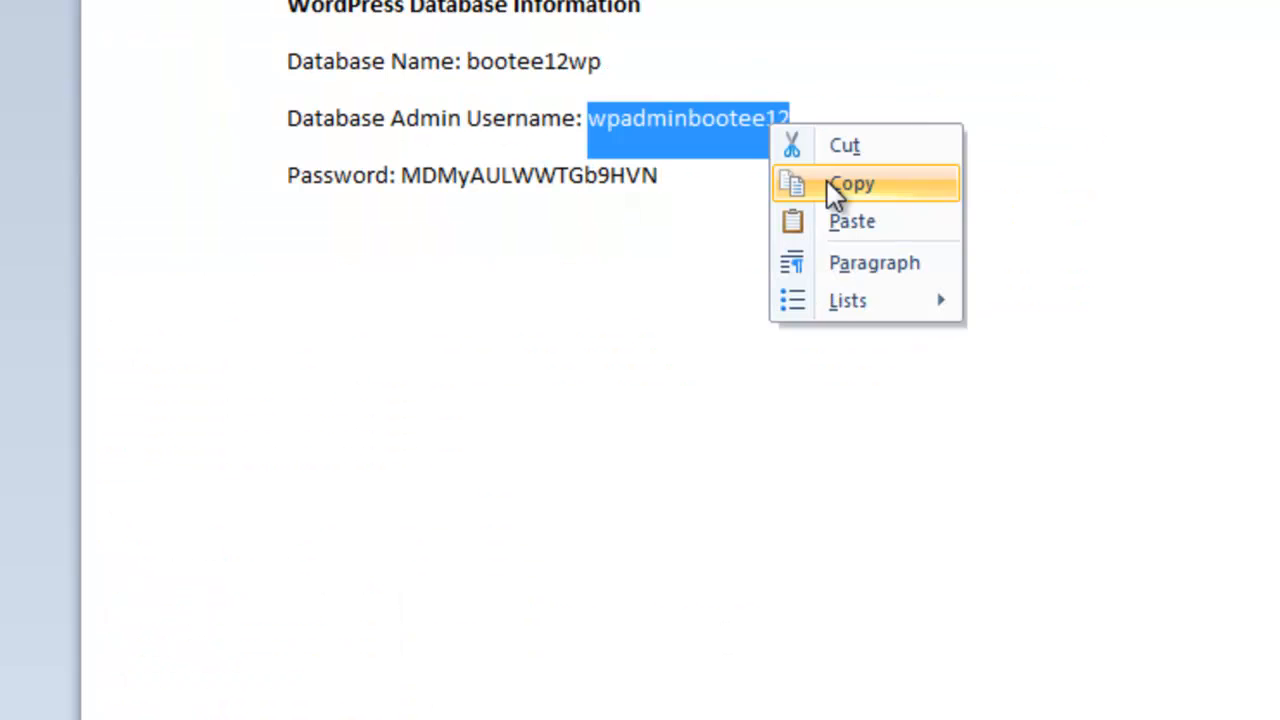
{"action": "left_click", "coordinate": [834, 185]}
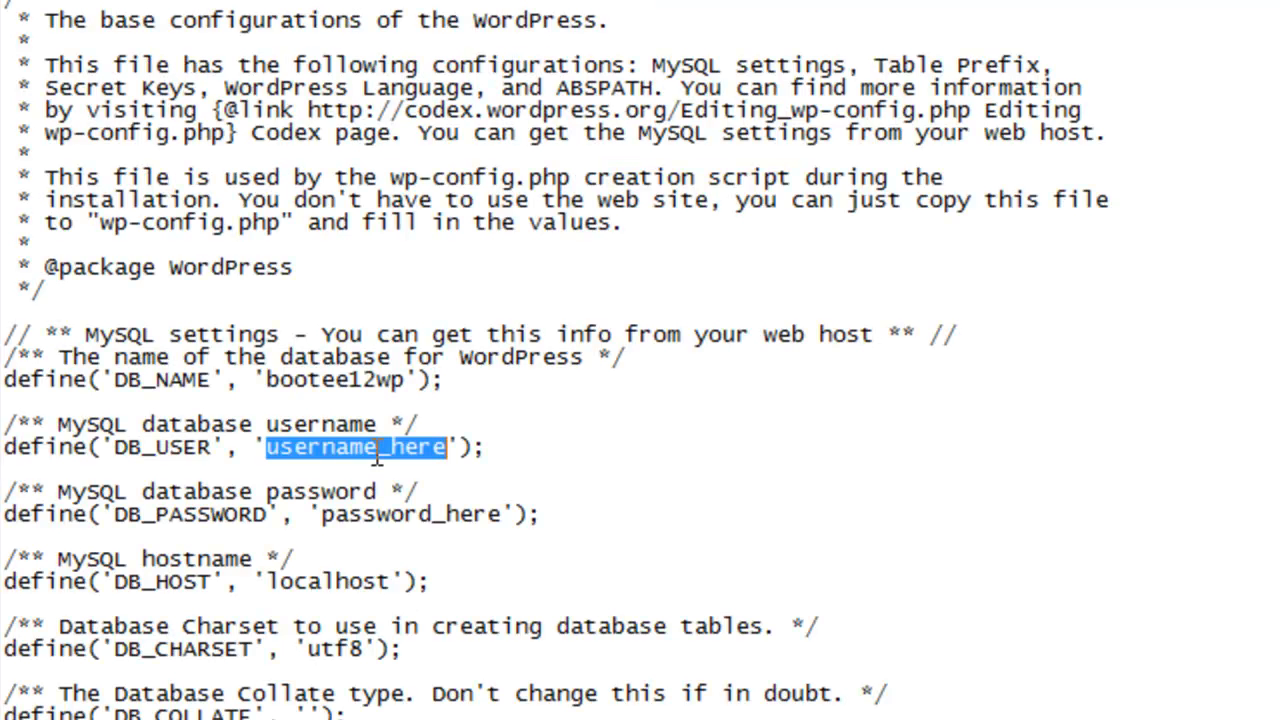
{"action": "right_click", "coordinate": [376, 454]}
{"action": "left_click", "coordinate": [445, 600]}
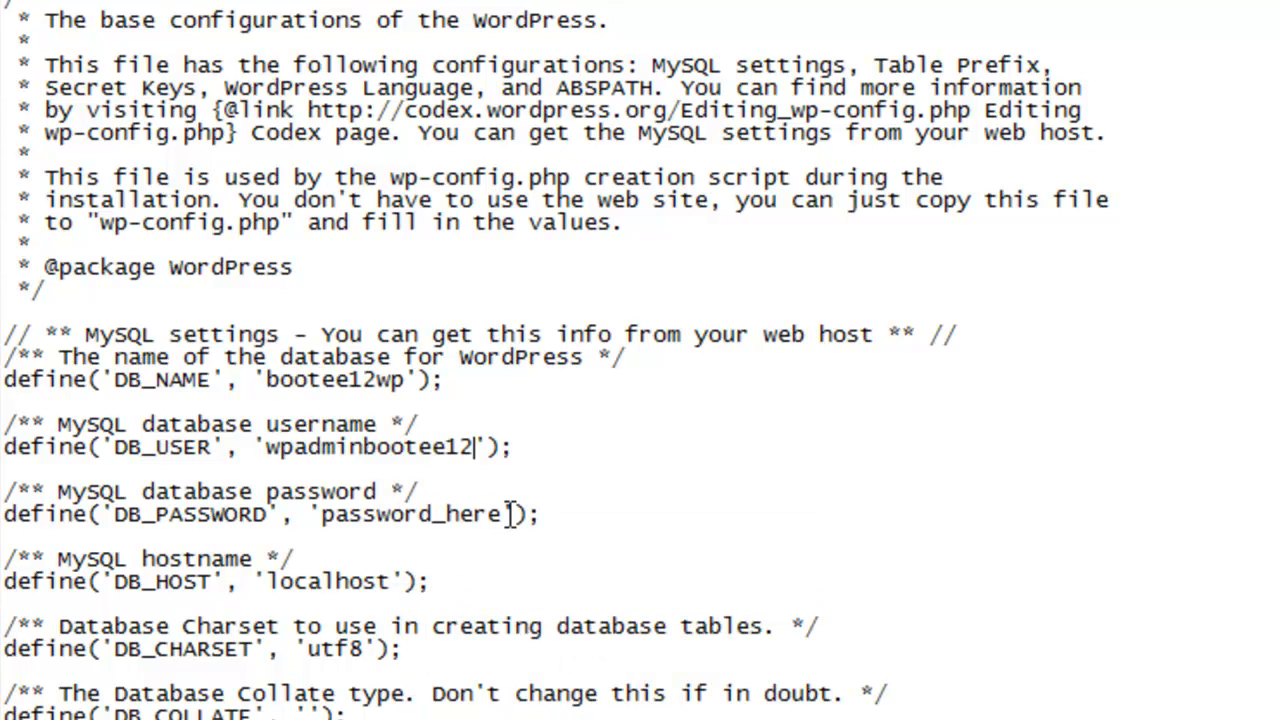
{"action": "left_click_drag", "start_coordinate": [502, 514], "coordinate": [320, 532]}
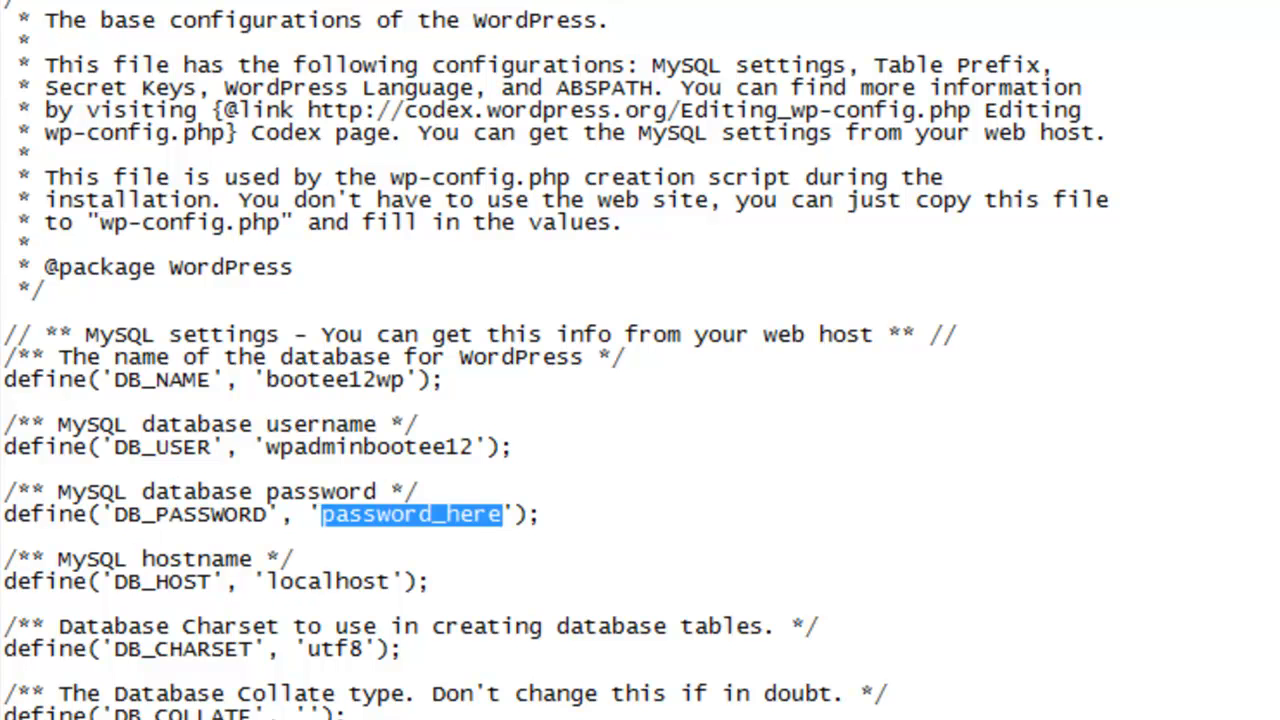
{"action": "key", "text": "alt+Tab"}
{"action": "key", "text": "alt+Tab"}
{"action": "right_click", "coordinate": [445, 521]}
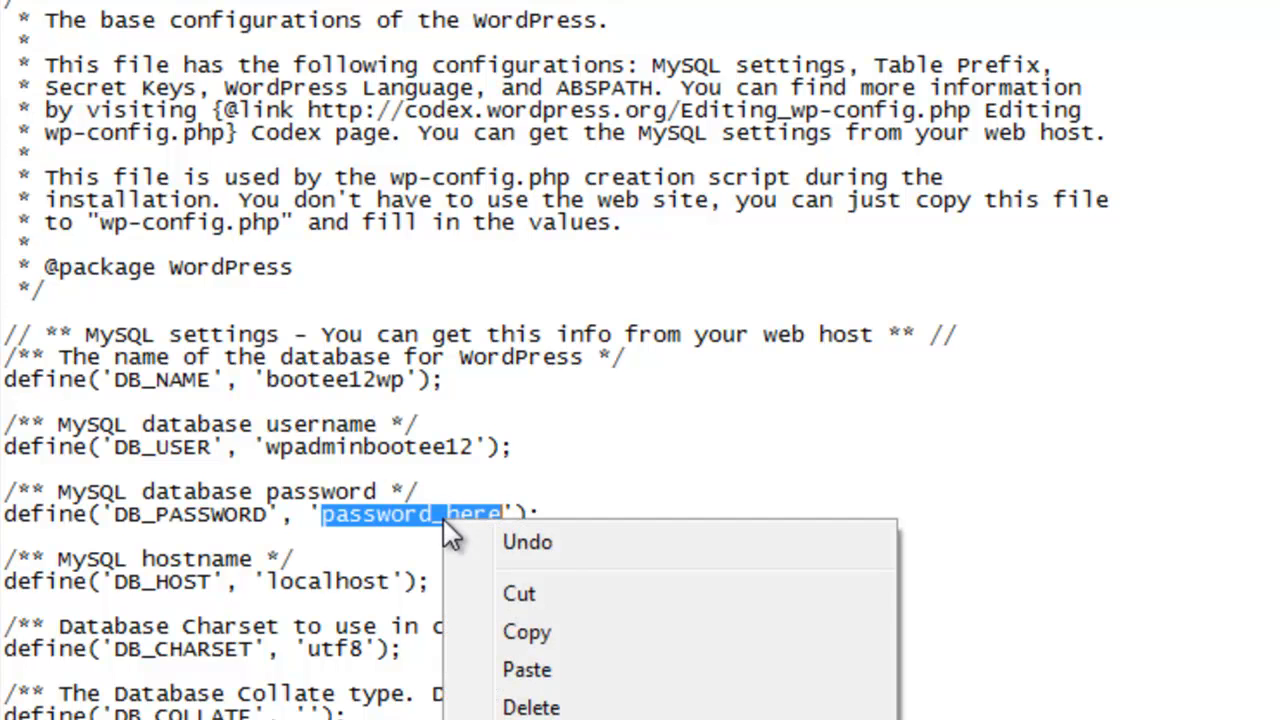
{"action": "left_click", "coordinate": [493, 664]}
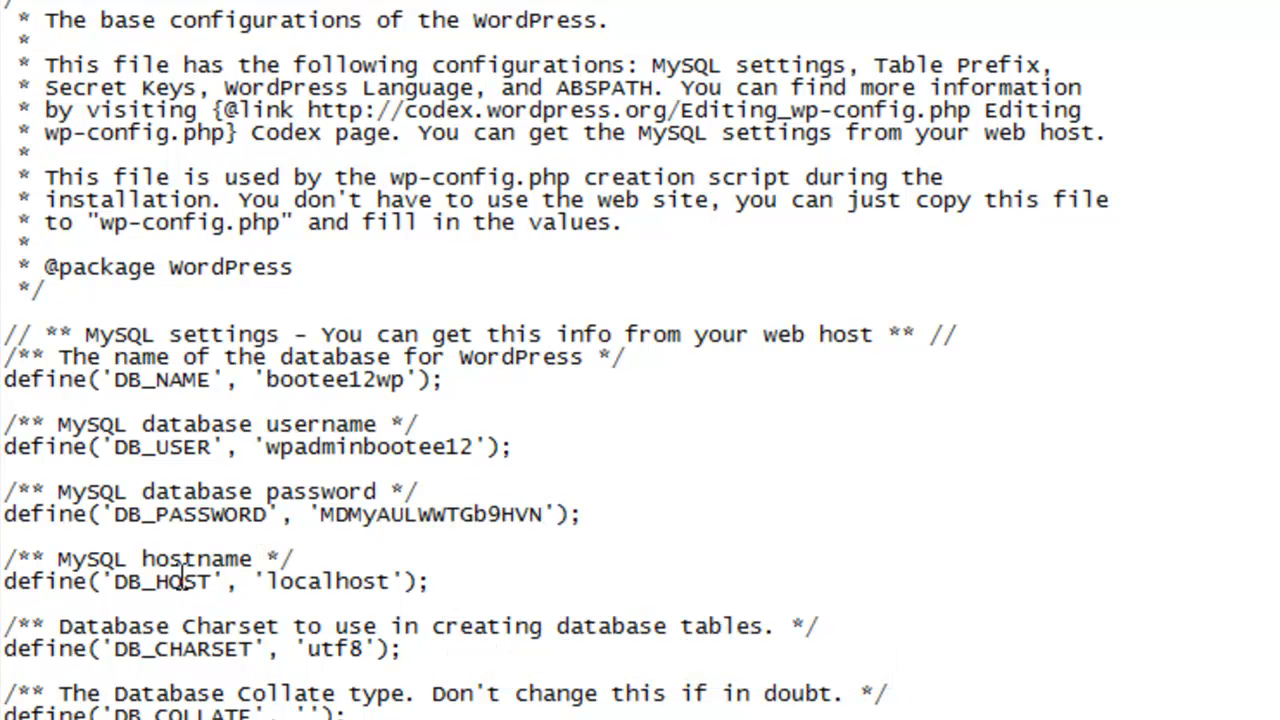
Step: Copy the api.wordpress.org secret-key URL from wp-config and load it in the browser
{"action": "left_click", "coordinate": [226, 715]}
{"action": "scroll", "coordinate": [556, 360], "scroll_direction": "down", "scroll_amount": 5}
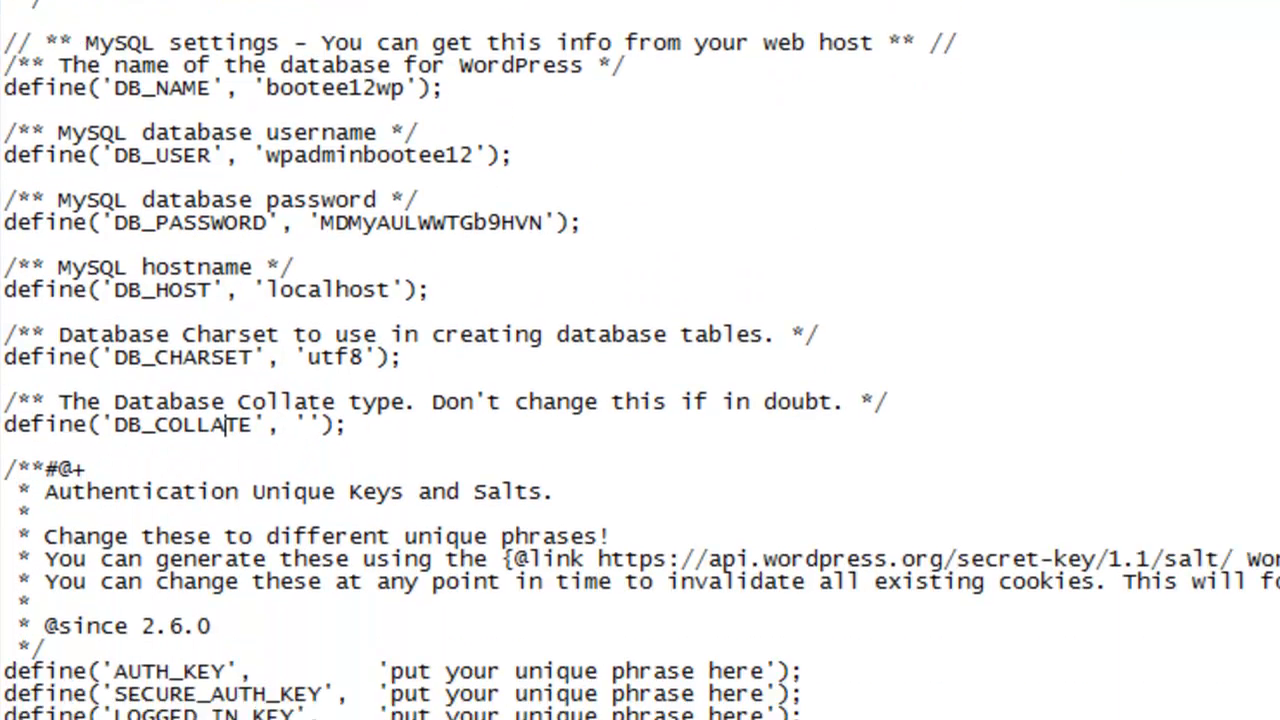
{"action": "scroll", "coordinate": [640, 360], "scroll_direction": "down", "scroll_amount": 7}
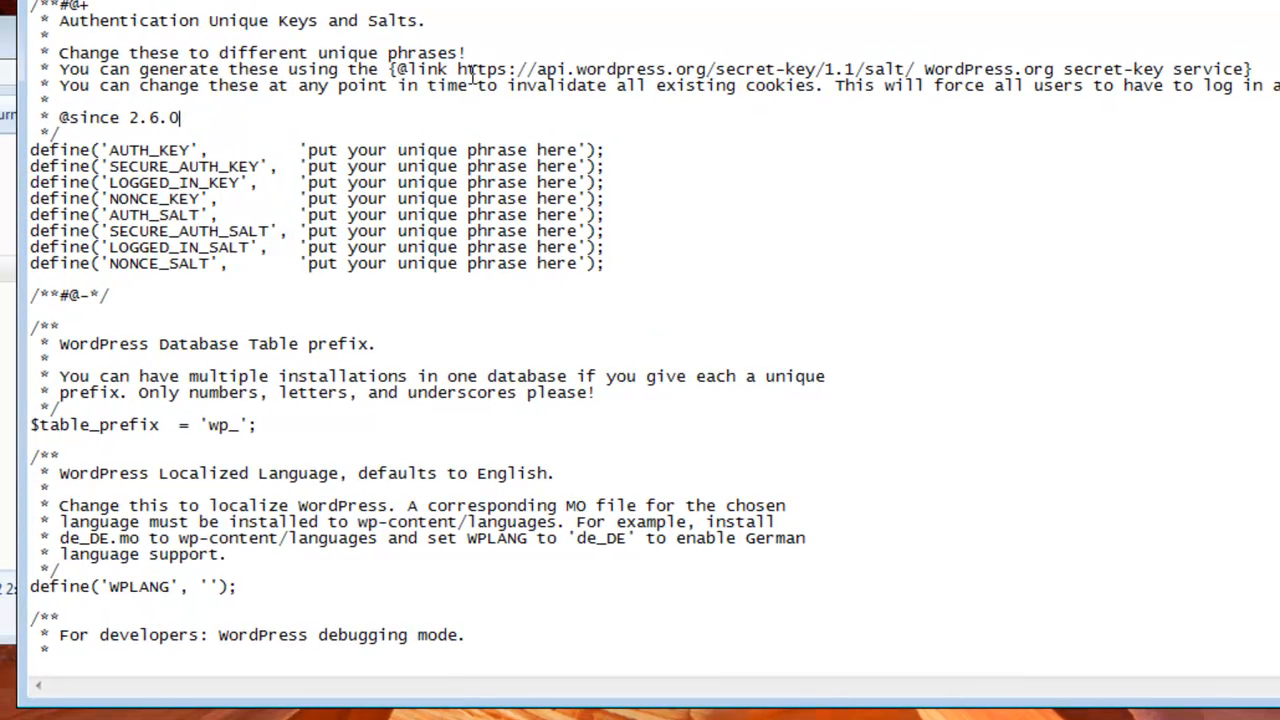
{"action": "left_click_drag", "start_coordinate": [458, 70], "coordinate": [916, 70]}
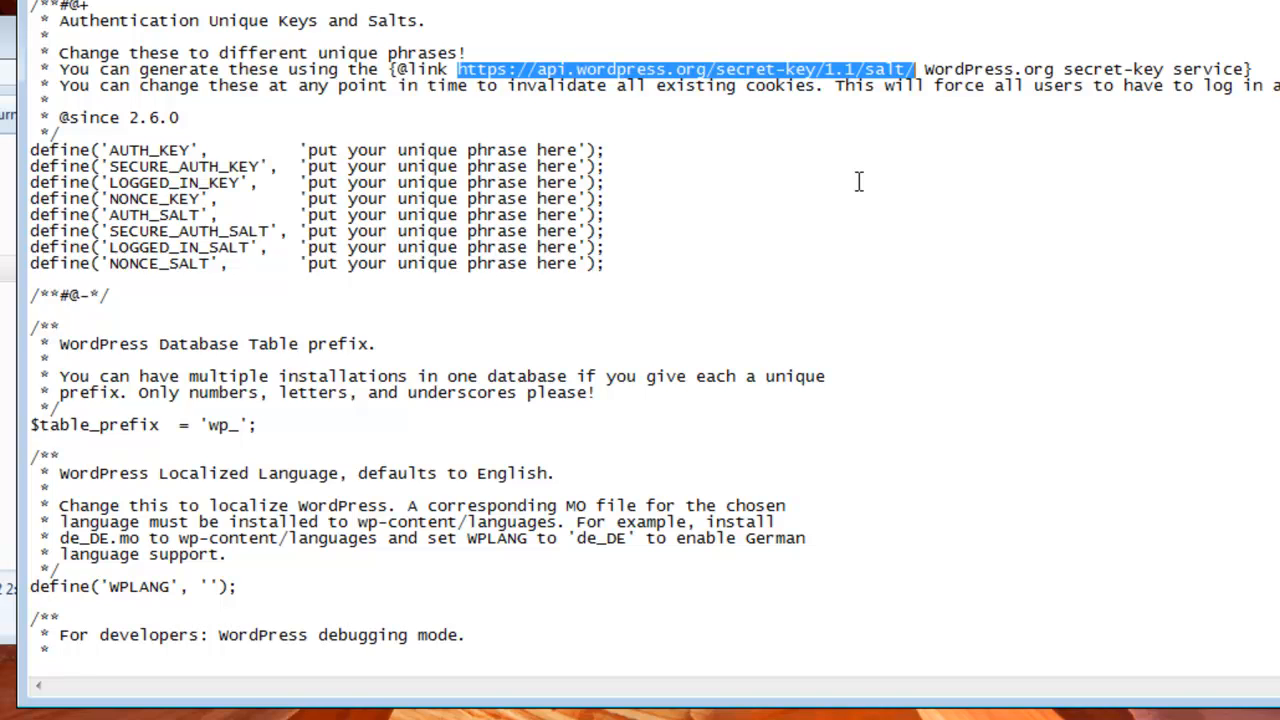
{"action": "right_click", "coordinate": [588, 64]}
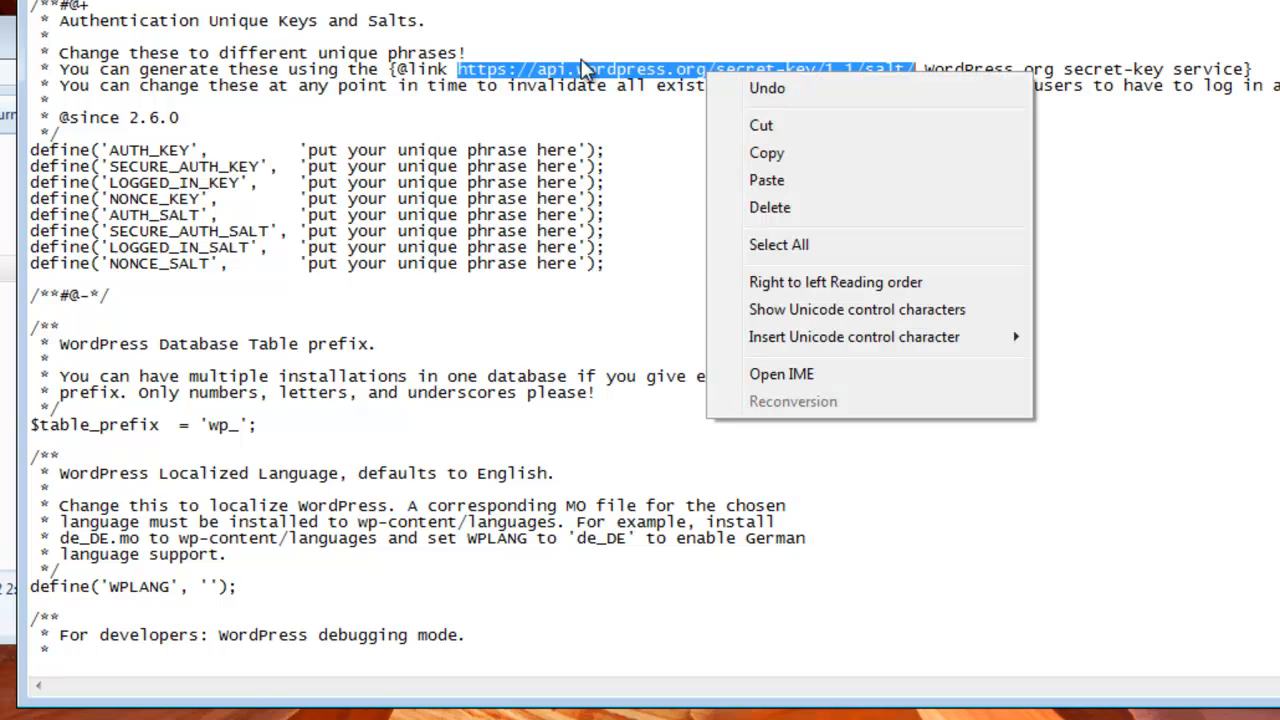
{"action": "left_click", "coordinate": [782, 150]}
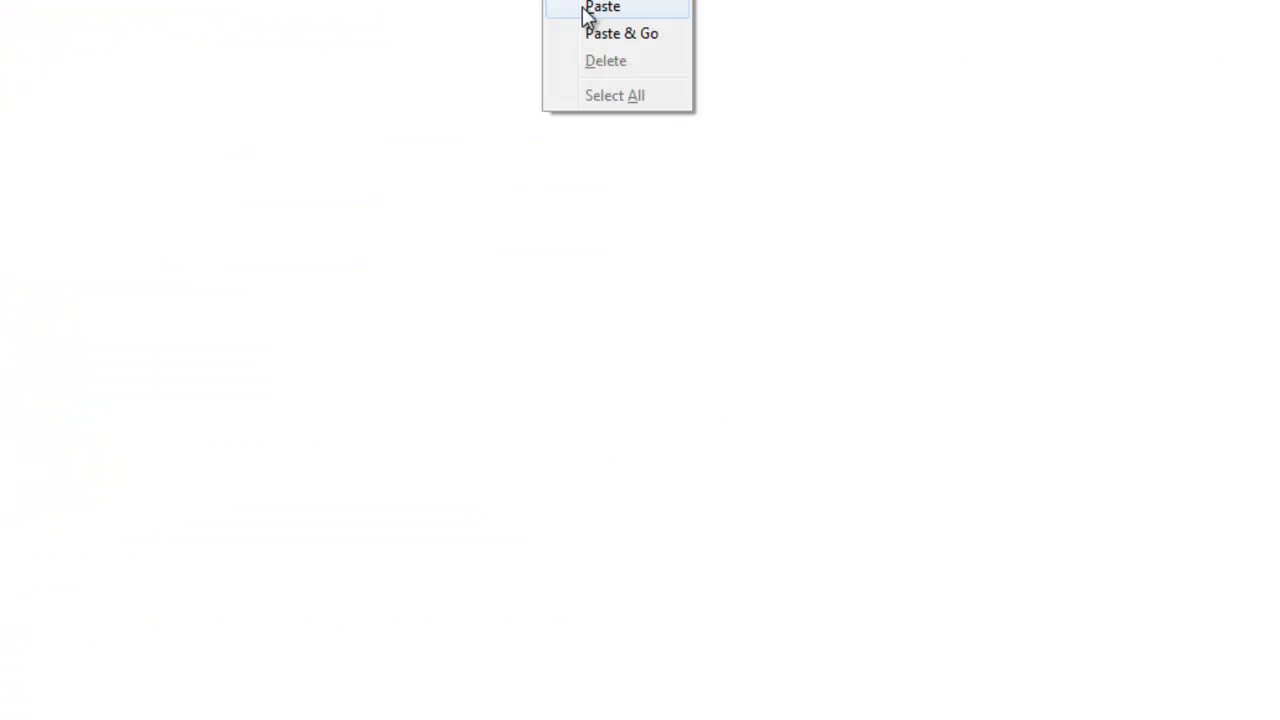
{"action": "left_click", "coordinate": [623, 31]}
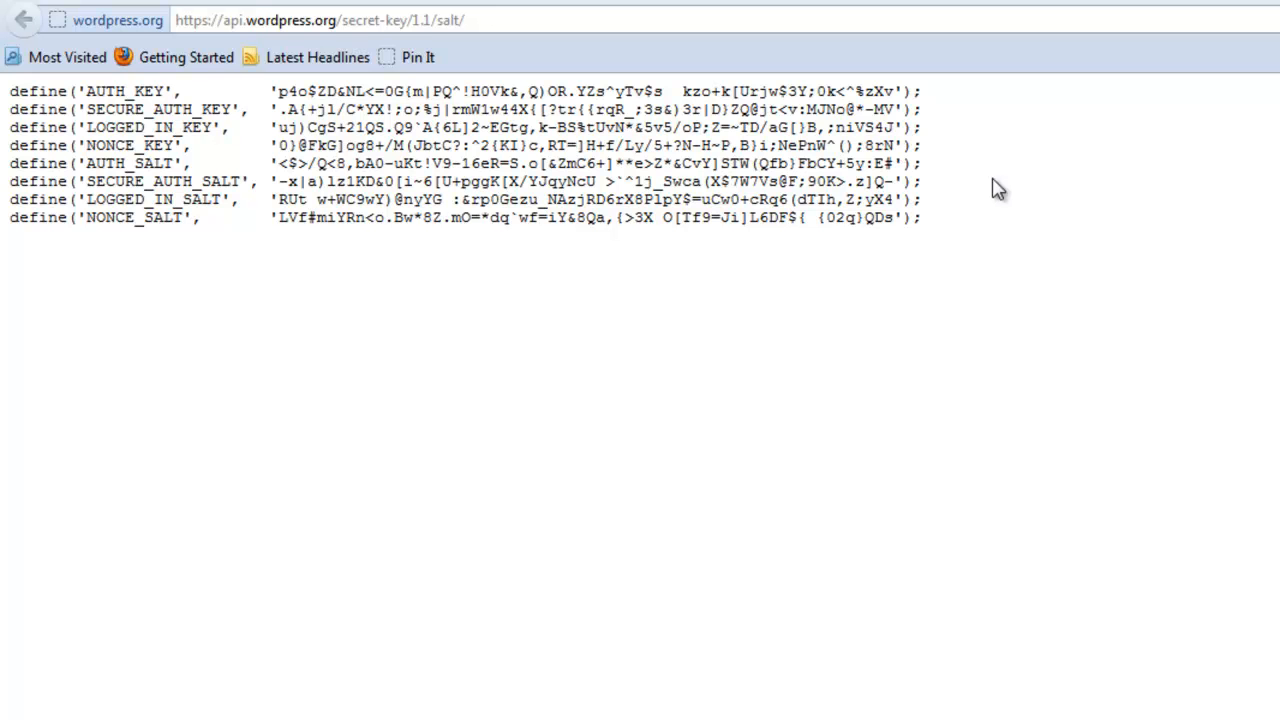
Step: Copy the generated keys and salts and paste them over wp-config's eight placeholder define lines
{"action": "left_click_drag", "start_coordinate": [928, 225], "coordinate": [4, 108]}
{"action": "right_click", "coordinate": [64, 91]}
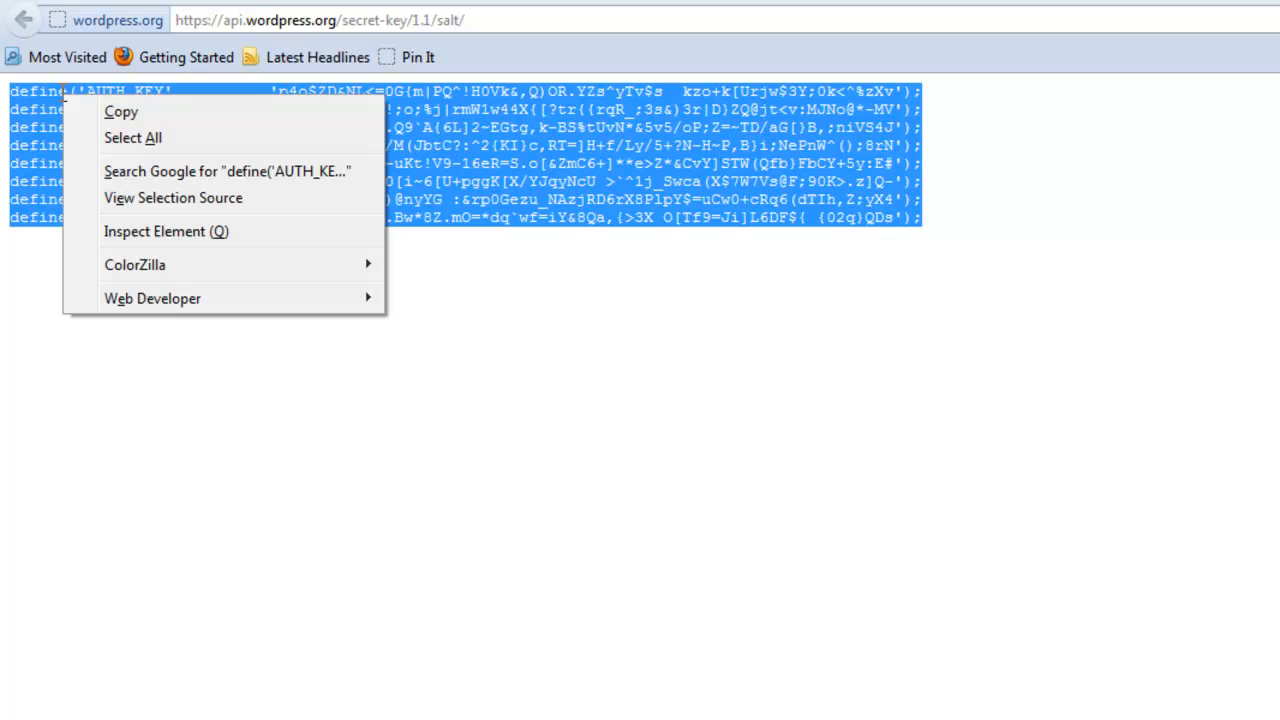
{"action": "left_click", "coordinate": [87, 110]}
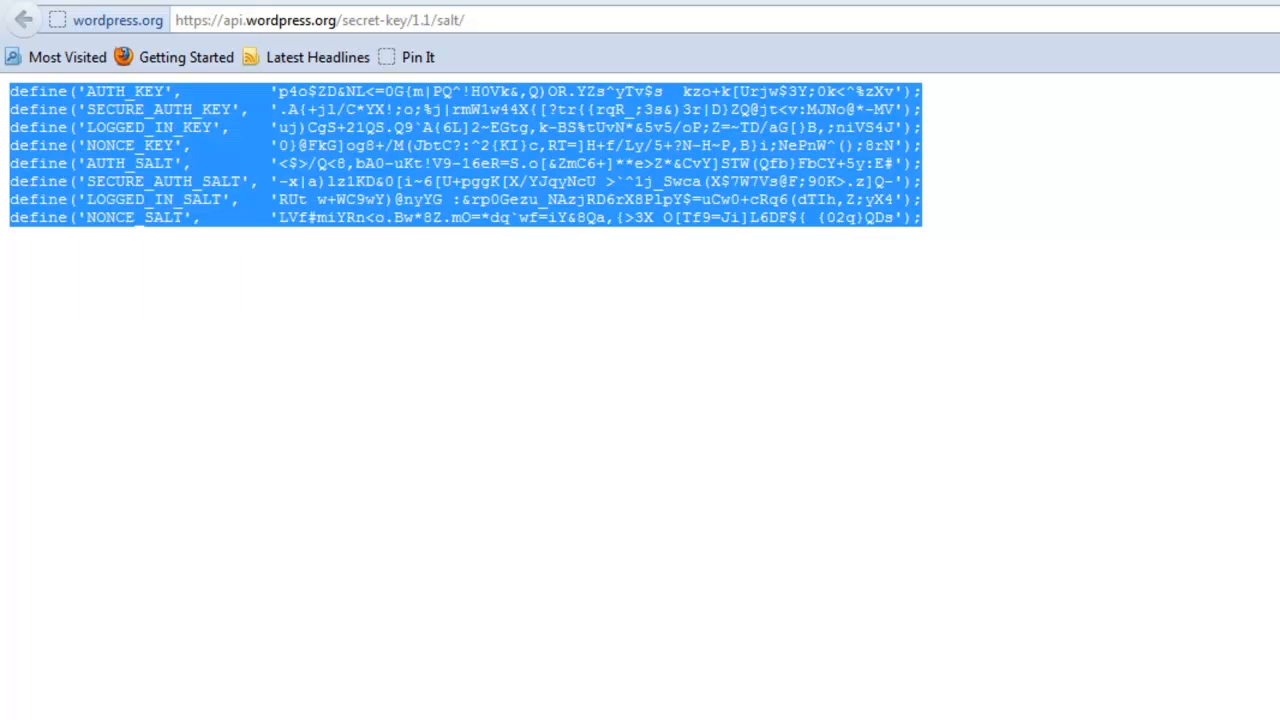
{"action": "key", "text": "alt+Tab"}
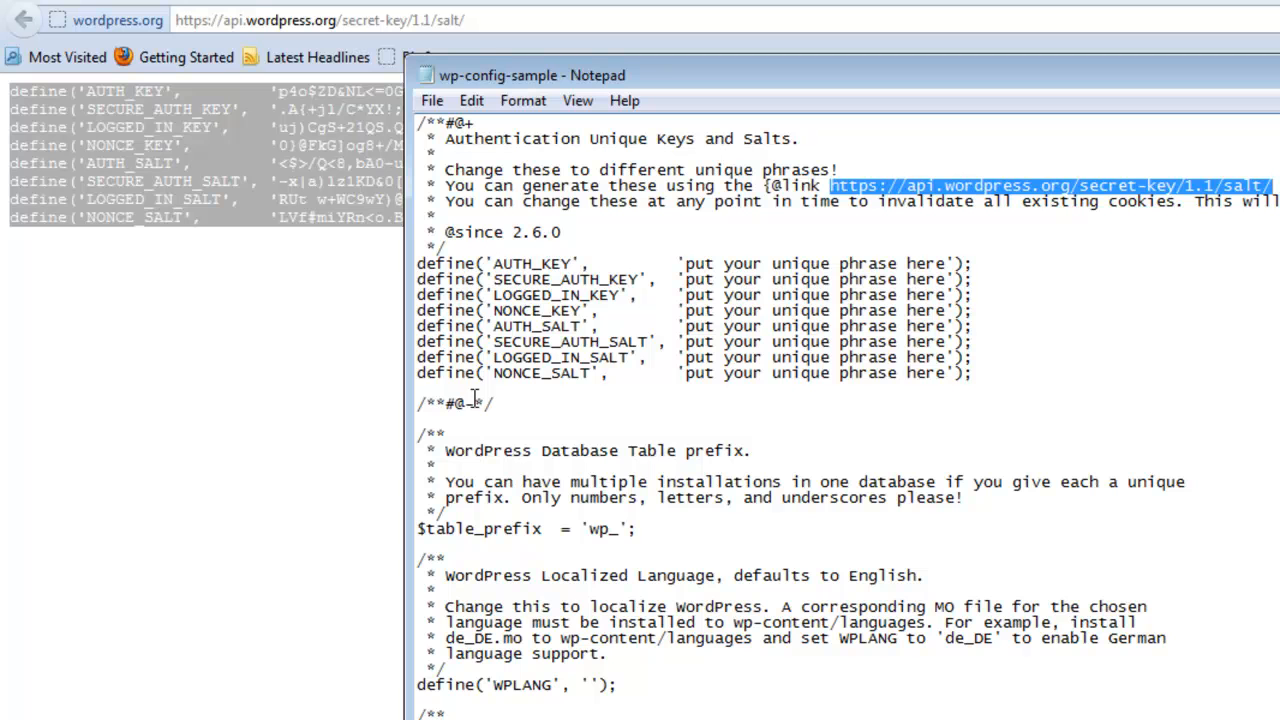
{"action": "left_click_drag", "start_coordinate": [996, 372], "coordinate": [382, 264]}
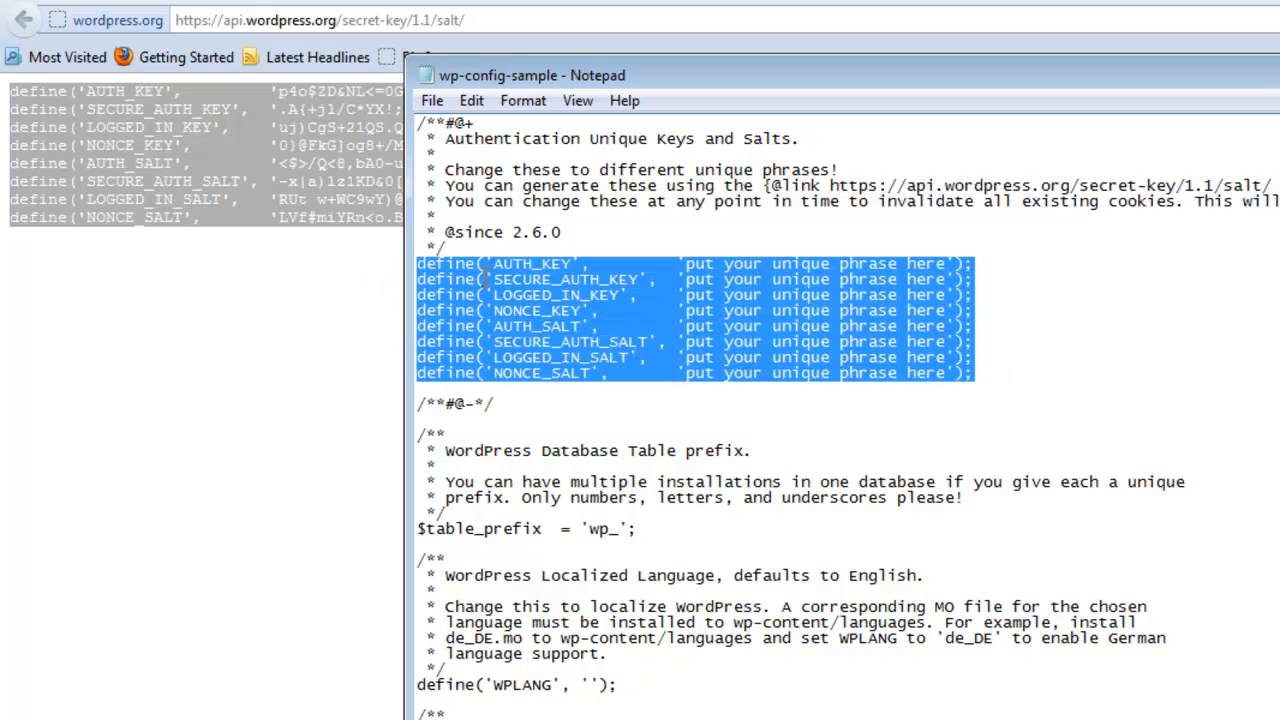
{"action": "right_click", "coordinate": [488, 279]}
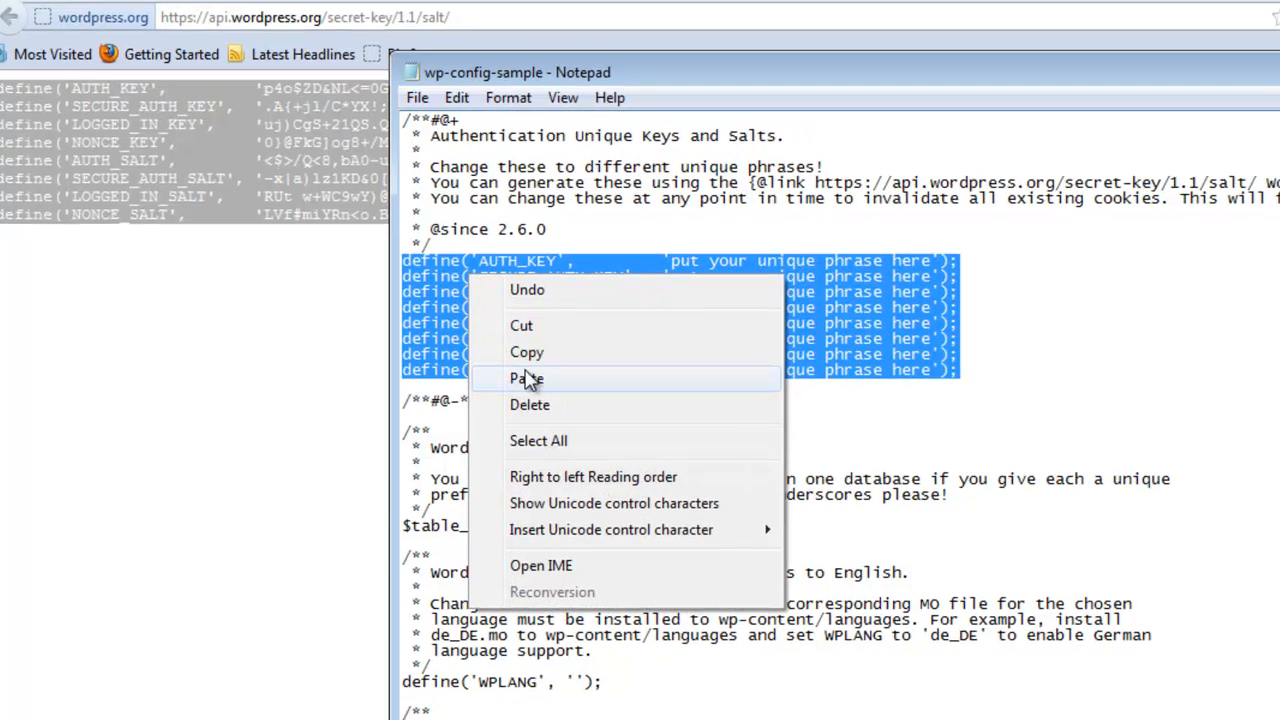
{"action": "left_click", "coordinate": [530, 380]}
{"action": "left_click", "coordinate": [185, 362]}
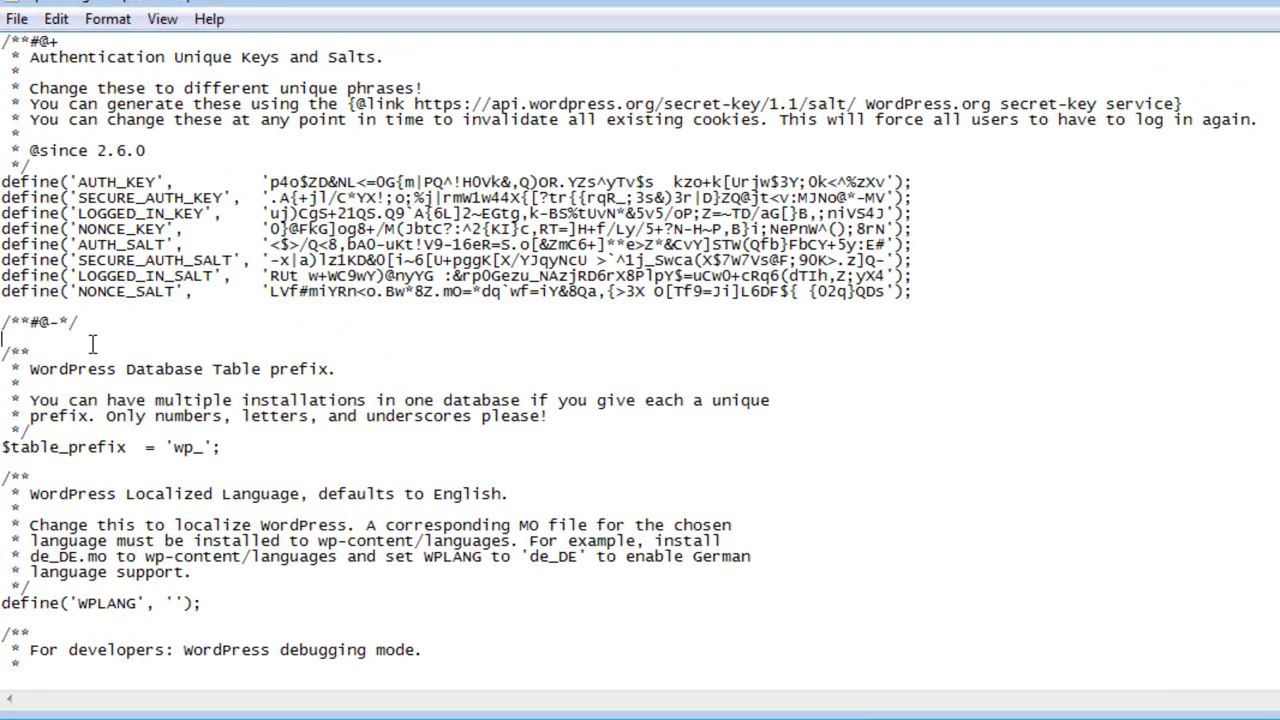
Step: Insert 'bc' into $table_prefix so it reads 'wpbc_' instead of 'wp_'
{"action": "left_click", "coordinate": [155, 370]}
{"action": "left_click_drag", "start_coordinate": [350, 369], "coordinate": [44, 362]}
{"action": "left_click", "coordinate": [44, 362]}
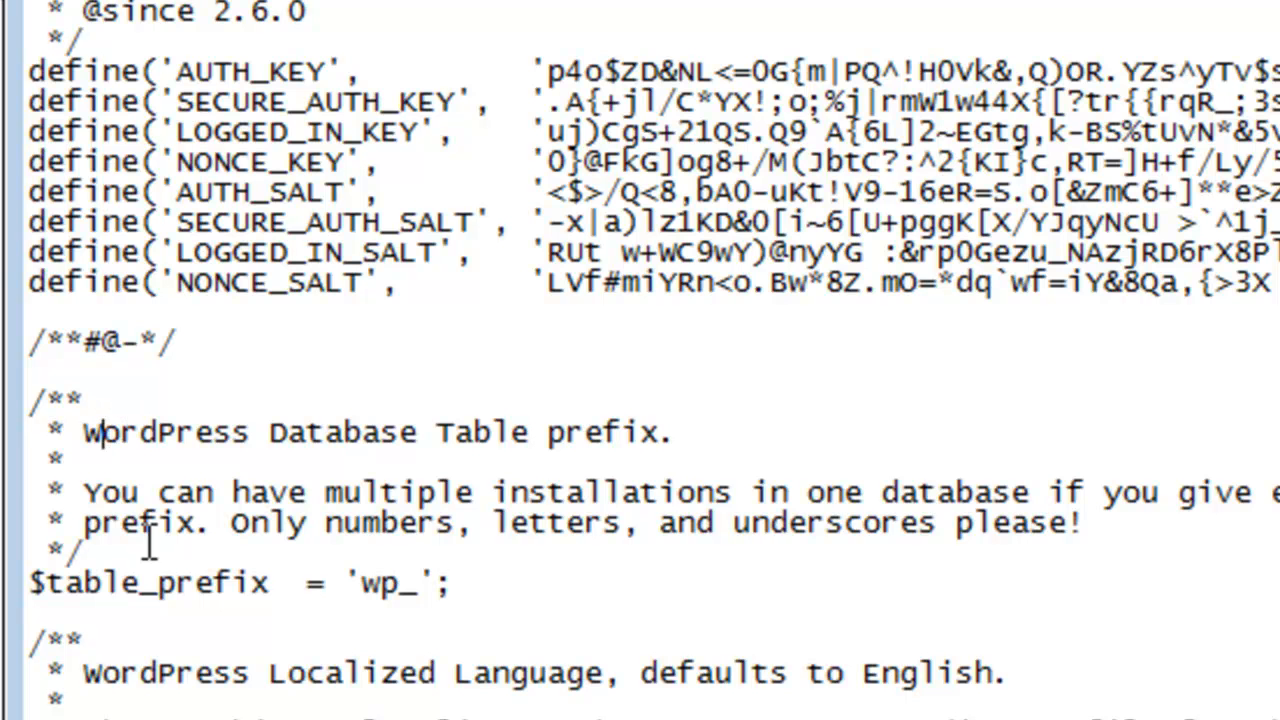
{"action": "left_click", "coordinate": [400, 582]}
{"action": "type", "text": "bc"}
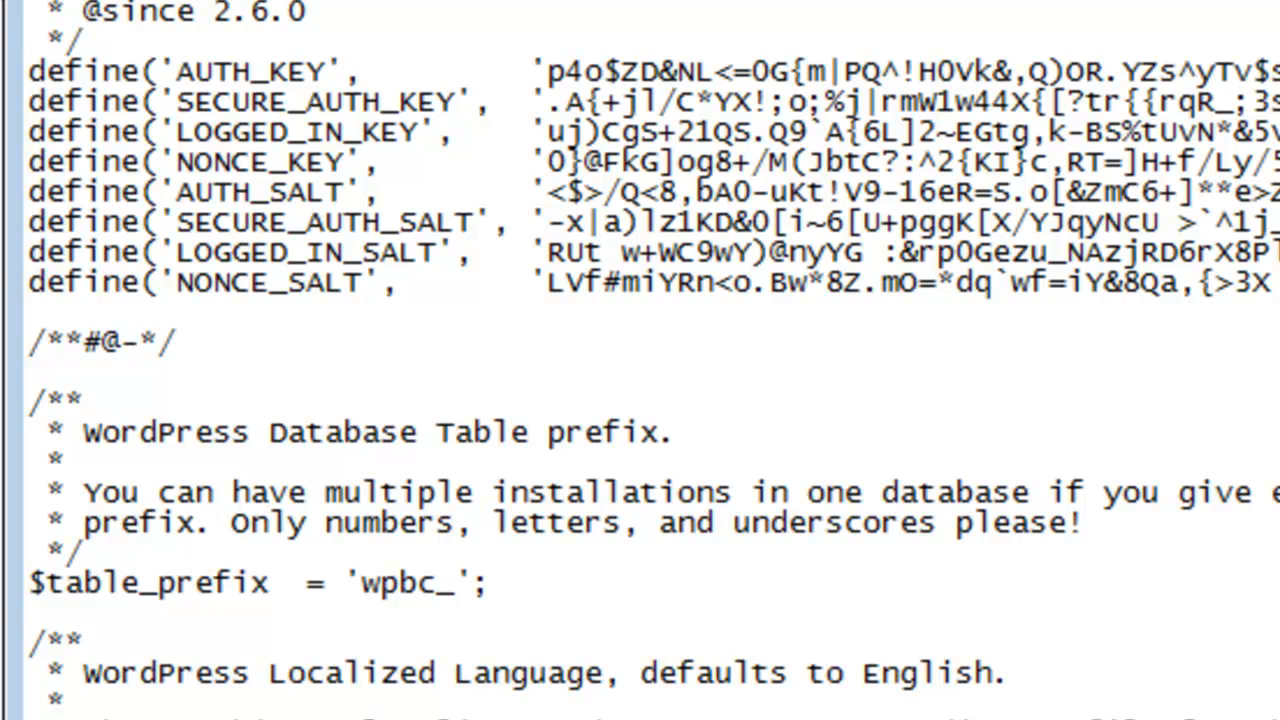
{"action": "scroll", "coordinate": [547, 342], "scroll_direction": "down", "scroll_amount": 5}
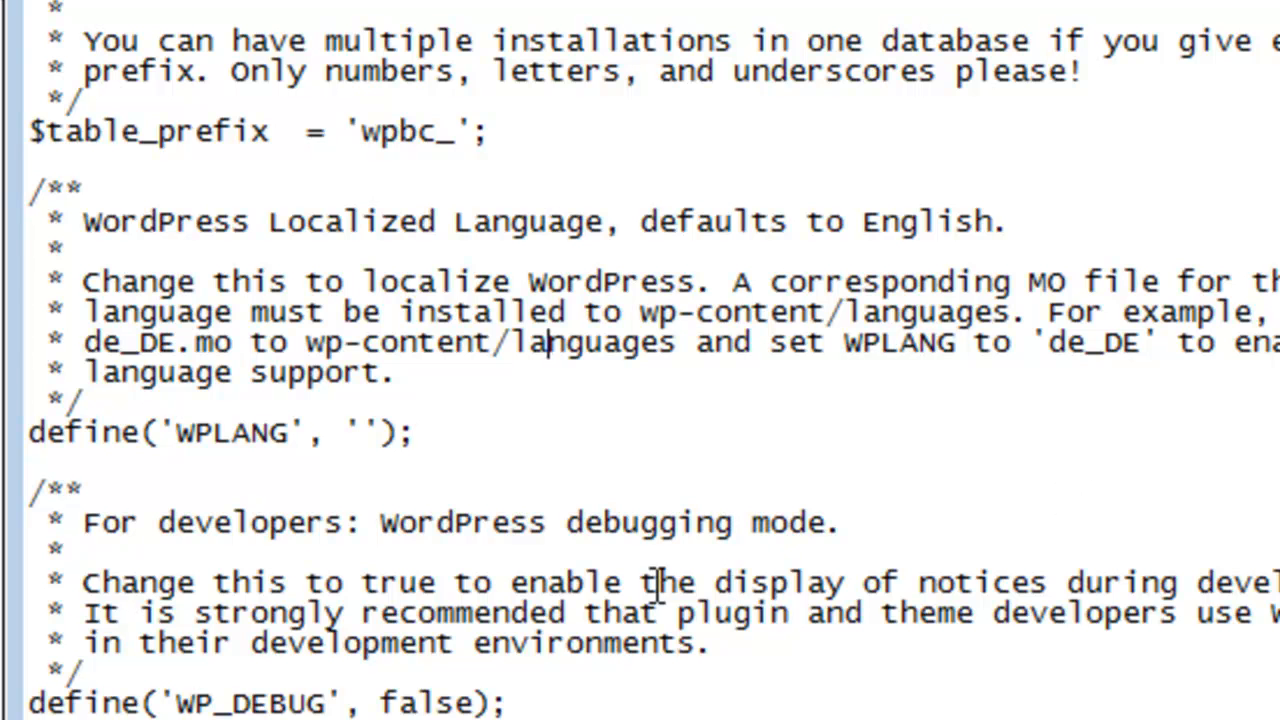
{"action": "left_click", "coordinate": [248, 522]}
{"action": "double_click", "coordinate": [248, 522]}
{"action": "left_click", "coordinate": [248, 522]}
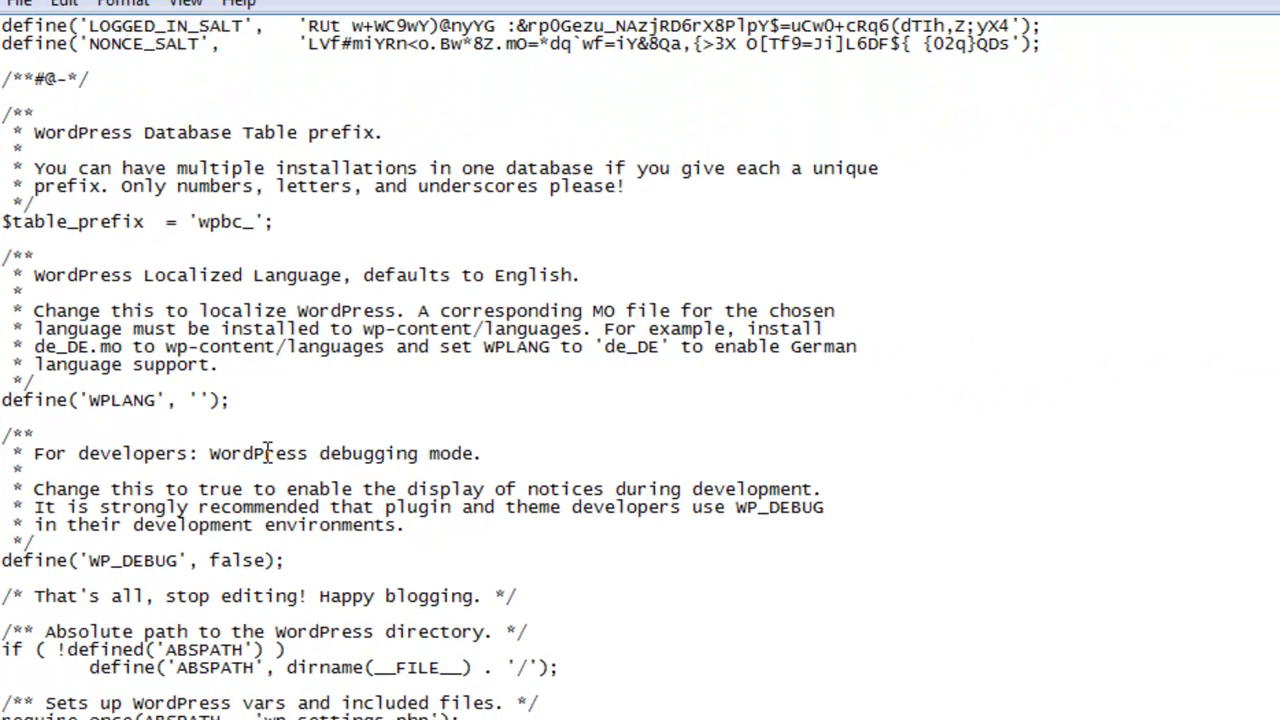
{"action": "left_click", "coordinate": [267, 453]}
{"action": "left_click", "coordinate": [376, 455]}
{"action": "left_click", "coordinate": [297, 435]}
{"action": "key", "text": "ctrl+Home"}
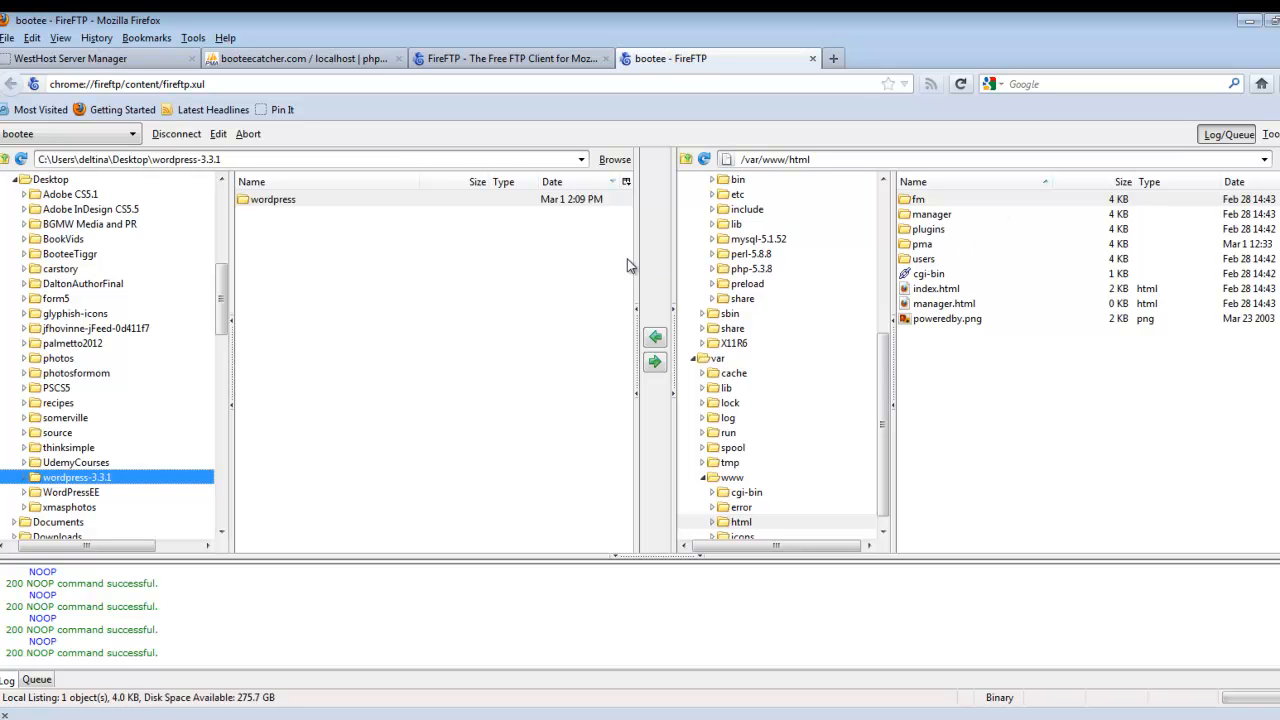
Step: Select the local wordpress folder and bring up the FTP account's Account Manager settings
{"action": "left_click", "coordinate": [287, 204]}
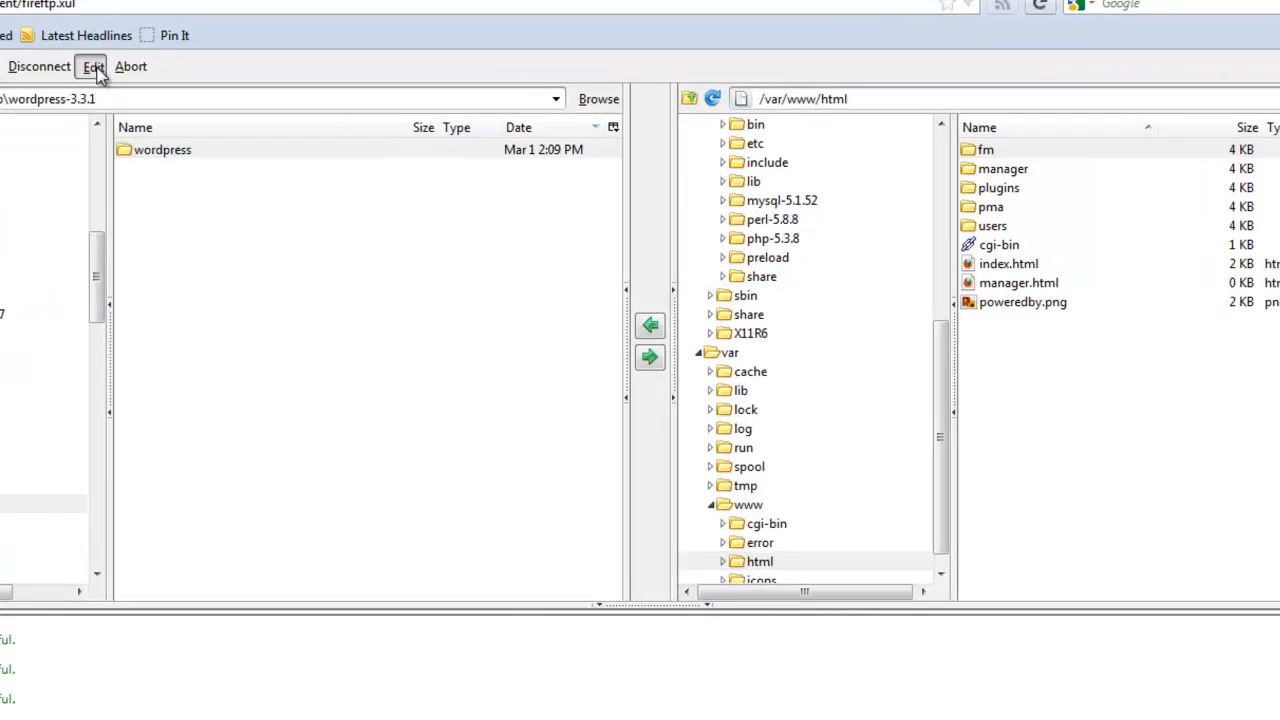
{"action": "left_click", "coordinate": [216, 137]}
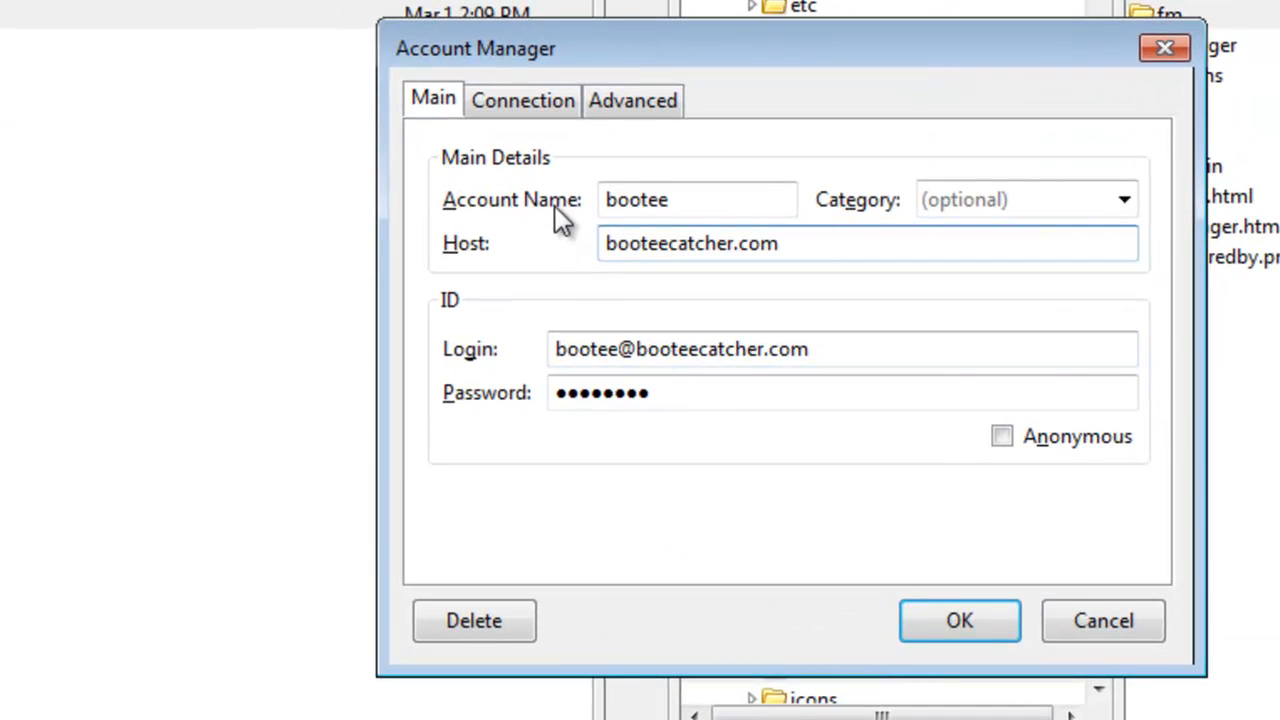
Step: Review the account name, host booteecatcher.com, login and password, then close Account Manager unchanged
{"action": "left_click_drag", "start_coordinate": [690, 199], "coordinate": [591, 205]}
{"action": "left_click", "coordinate": [683, 201]}
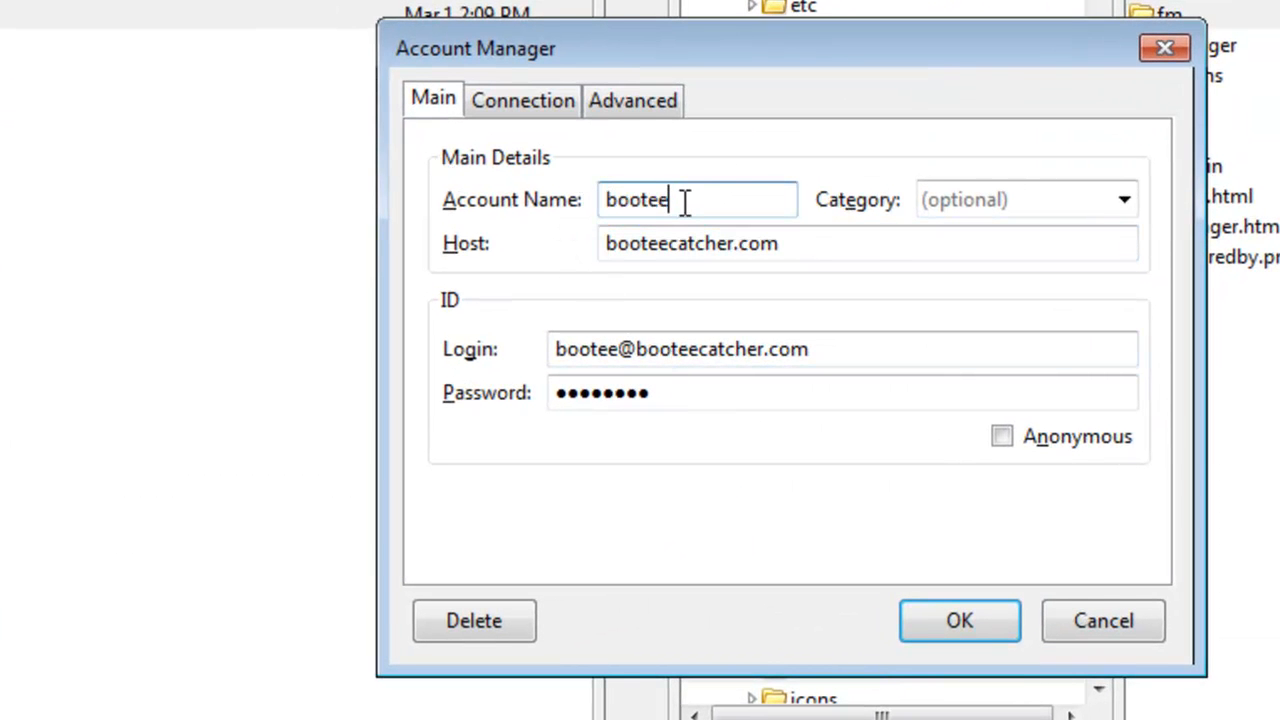
{"action": "left_click_drag", "start_coordinate": [685, 203], "coordinate": [606, 200]}
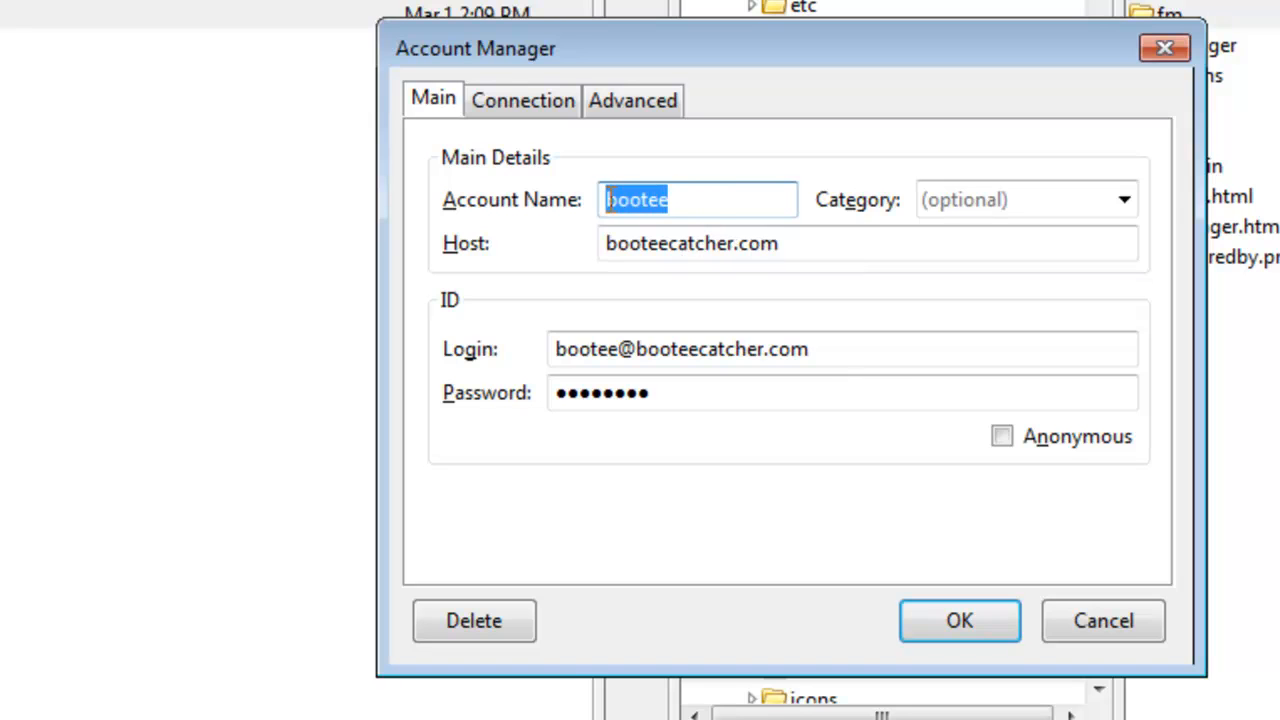
{"action": "left_click", "coordinate": [712, 202]}
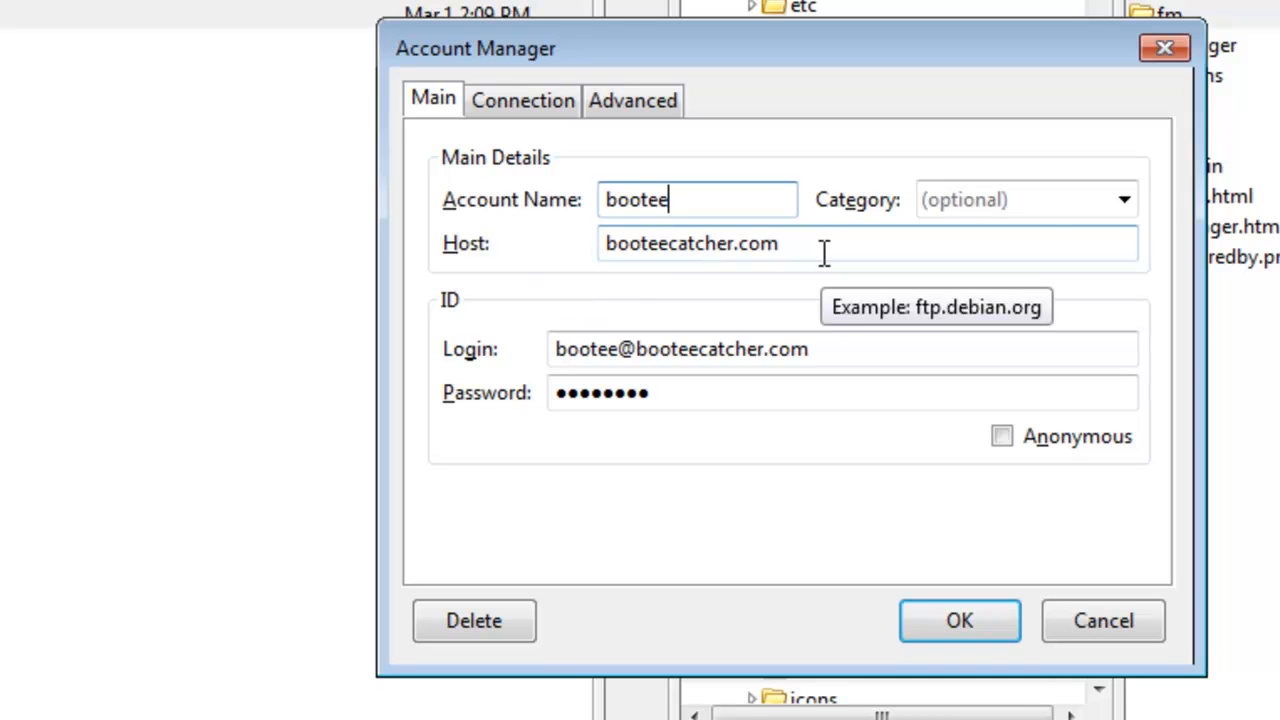
{"action": "left_click_drag", "start_coordinate": [787, 255], "coordinate": [600, 266]}
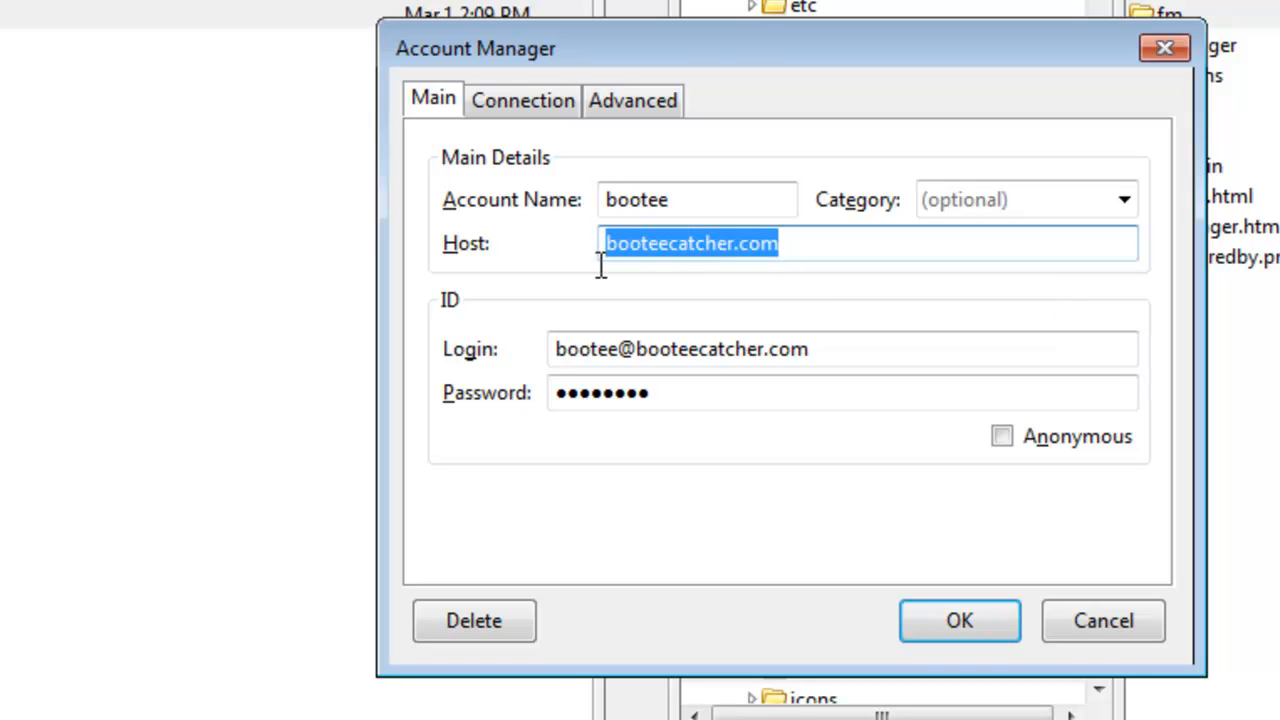
{"action": "left_click", "coordinate": [787, 231]}
{"action": "left_click_drag", "start_coordinate": [840, 350], "coordinate": [529, 334]}
{"action": "left_click_drag", "start_coordinate": [663, 386], "coordinate": [551, 386]}
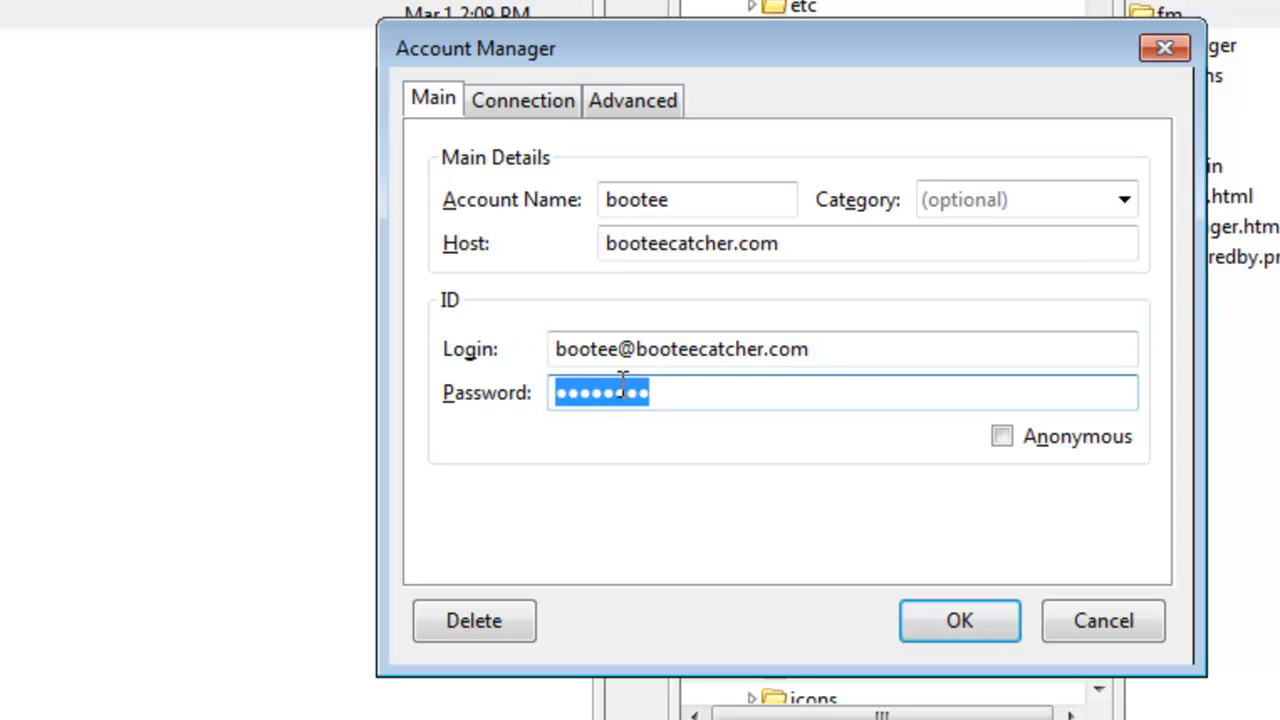
{"action": "left_click", "coordinate": [856, 351]}
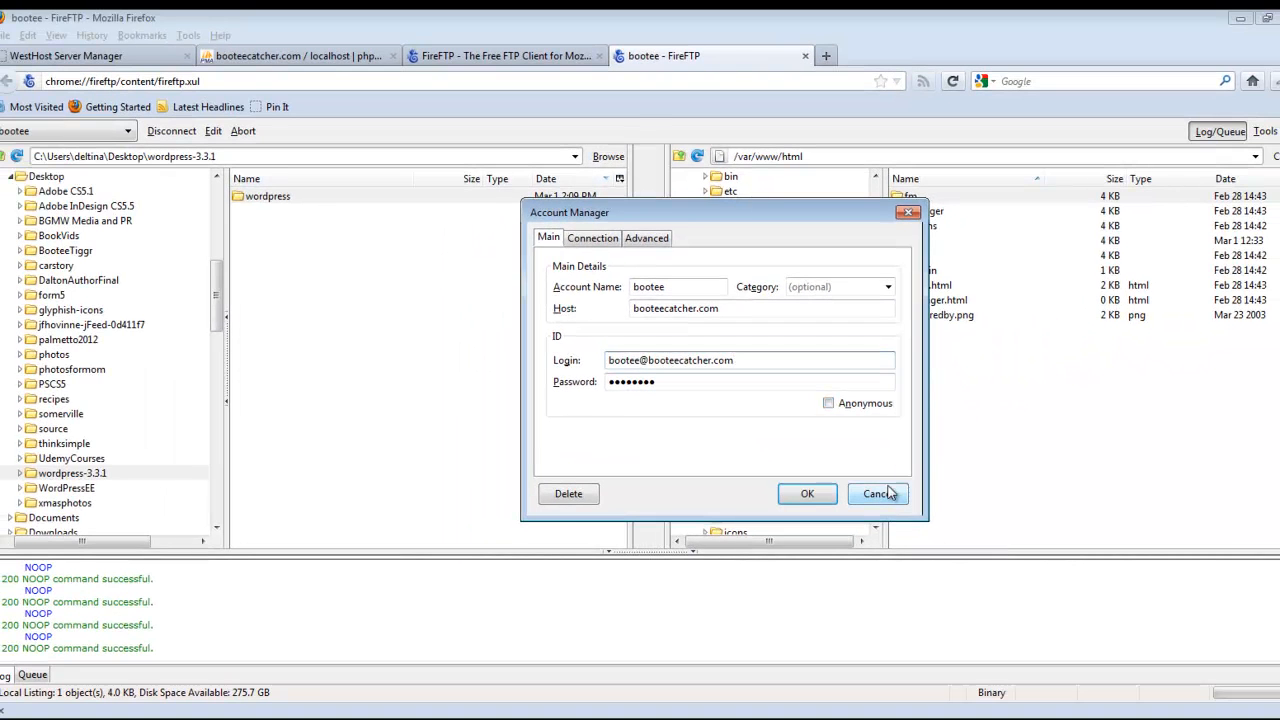
{"action": "left_click", "coordinate": [877, 493]}
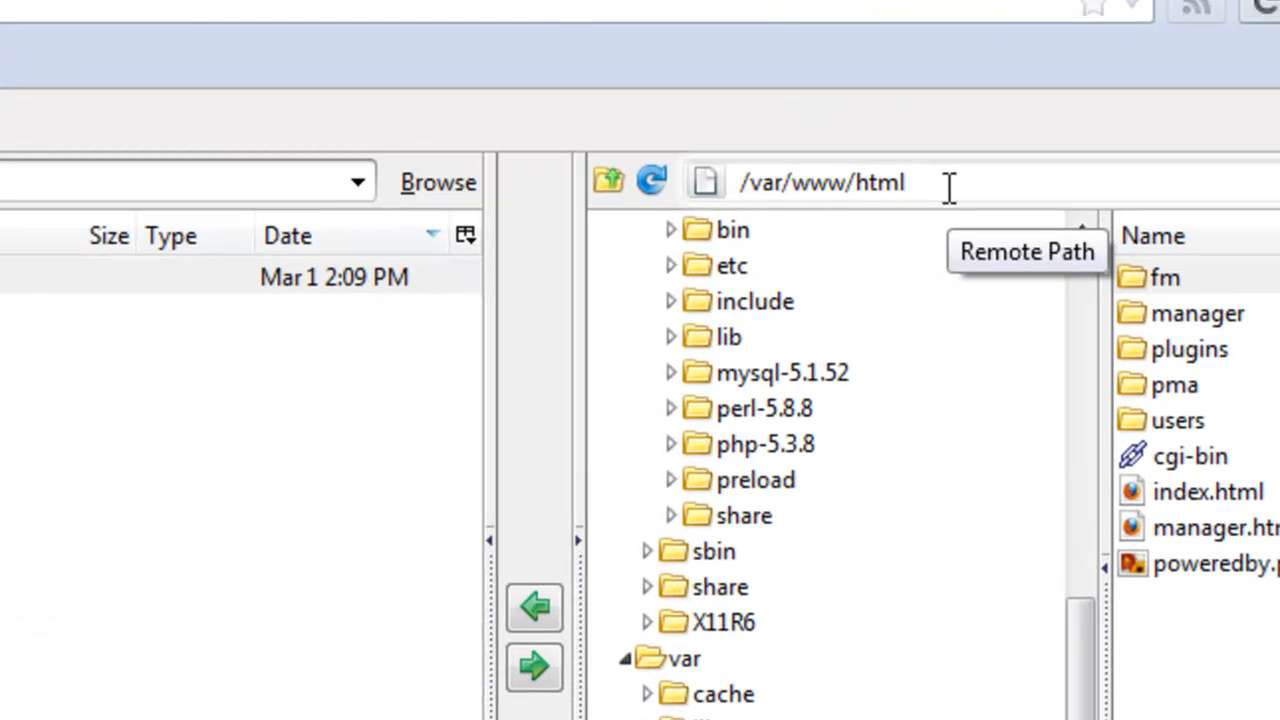
Step: Check the remote path /var/www/html, then open the local wordpress-3.3.1/wordpress folder
{"action": "left_click", "coordinate": [821, 158]}
{"action": "left_click_drag", "start_coordinate": [948, 188], "coordinate": [709, 182]}
{"action": "left_click", "coordinate": [947, 183]}
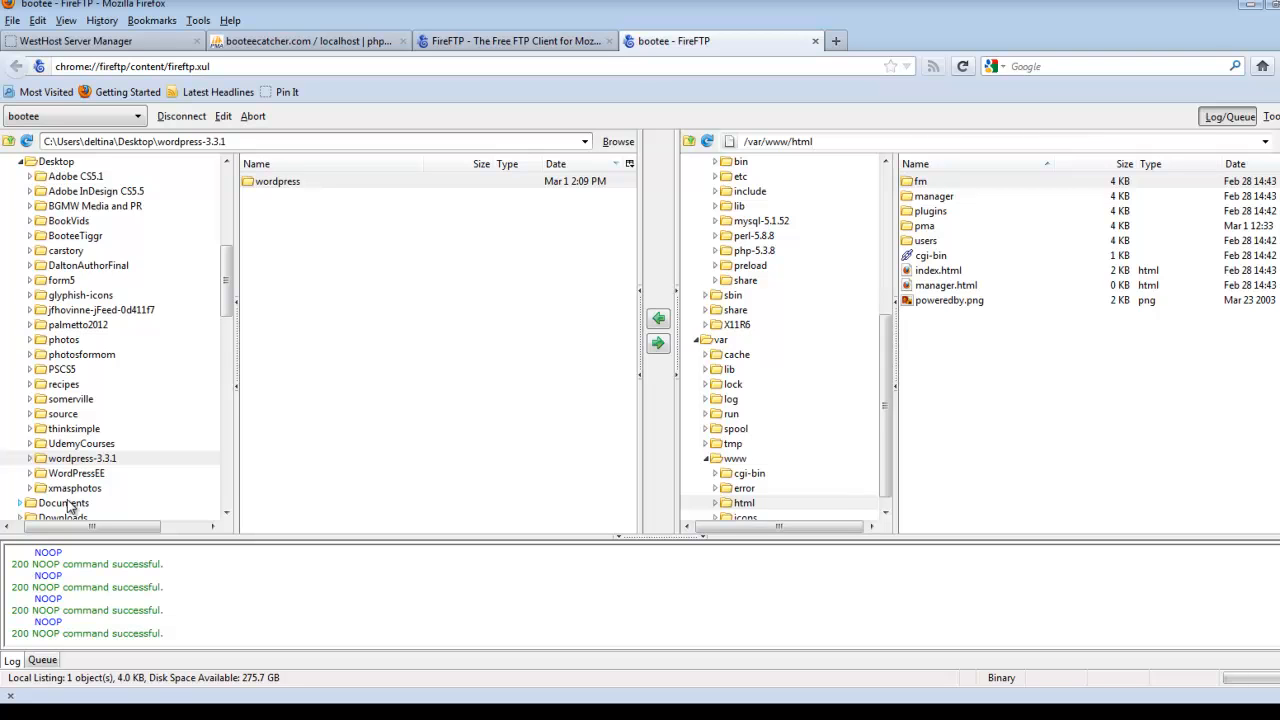
{"action": "left_click", "coordinate": [70, 462]}
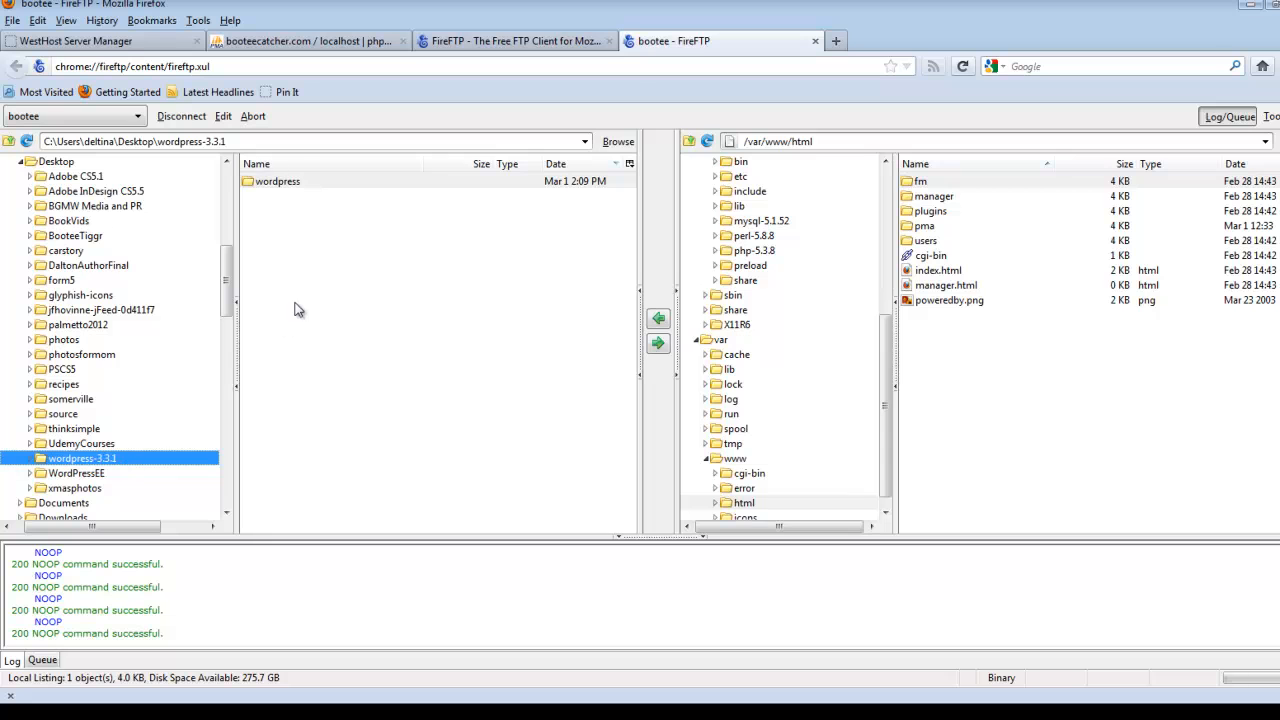
{"action": "left_click", "coordinate": [300, 183]}
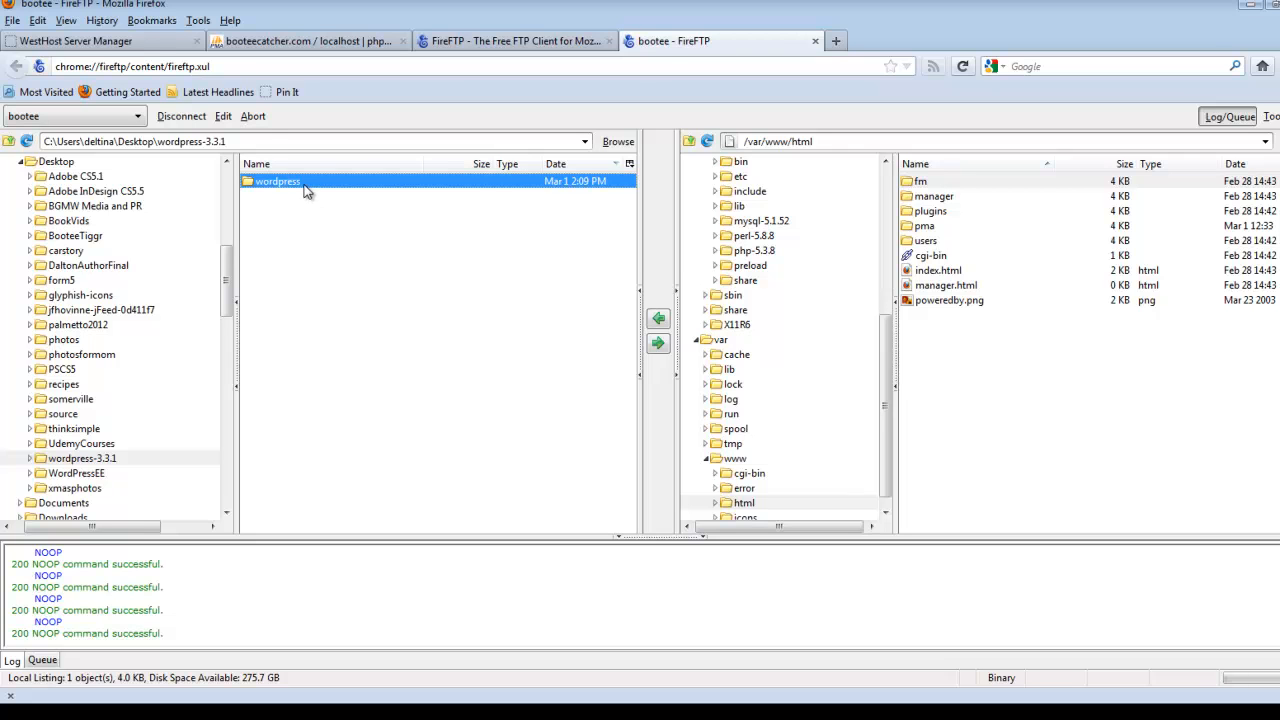
{"action": "double_click", "coordinate": [285, 182]}
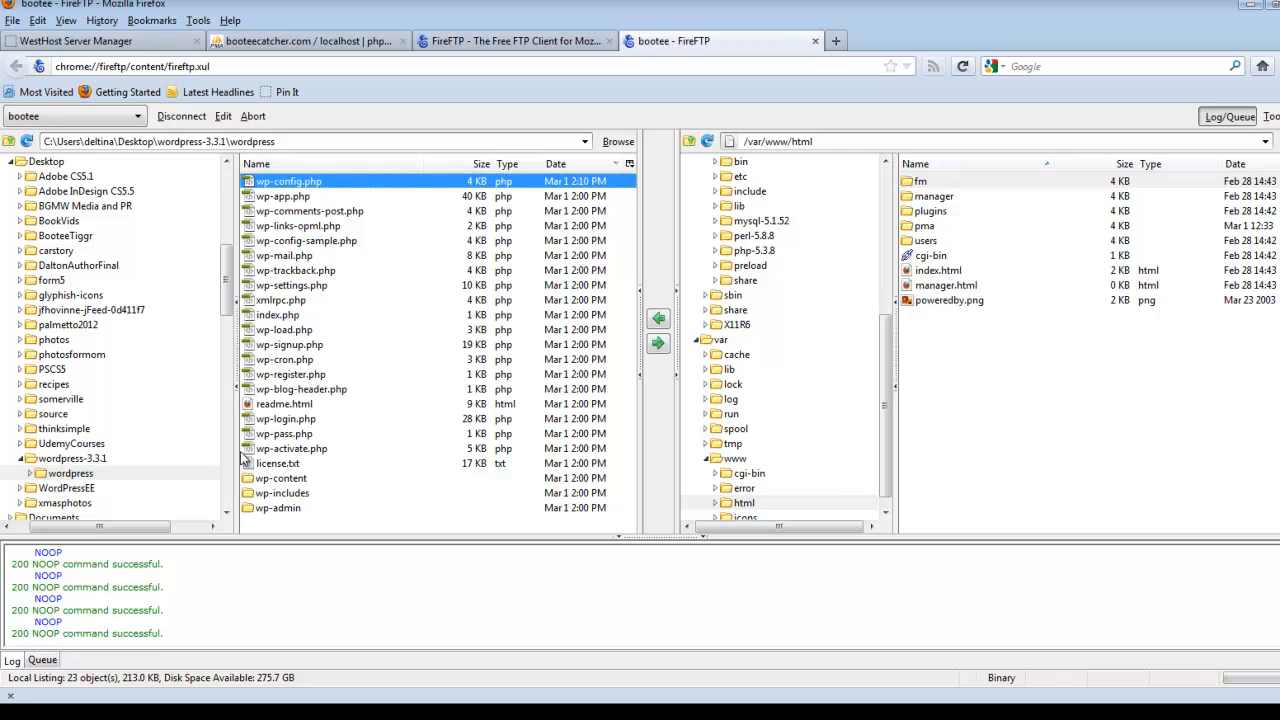
Step: Select all 23 local WordPress items and upload them to /var/www/html
{"action": "left_click", "coordinate": [260, 510], "text": "shift"}
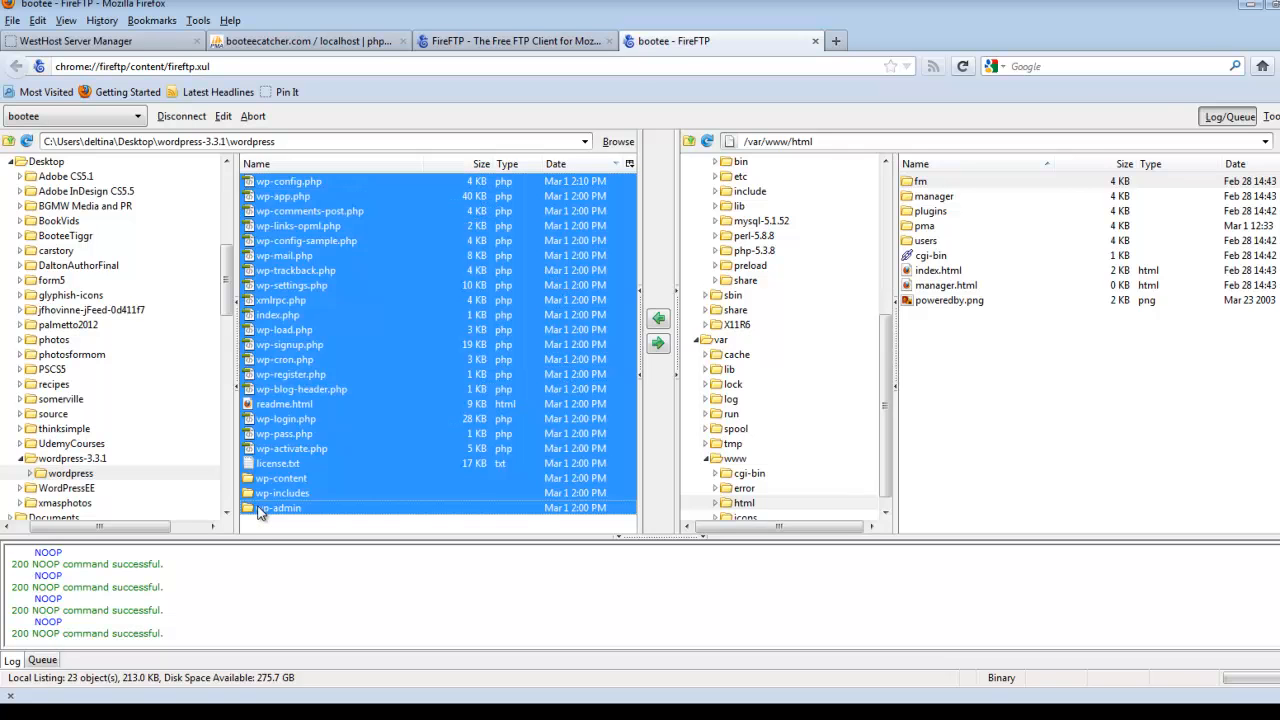
{"action": "left_click", "coordinate": [659, 345]}
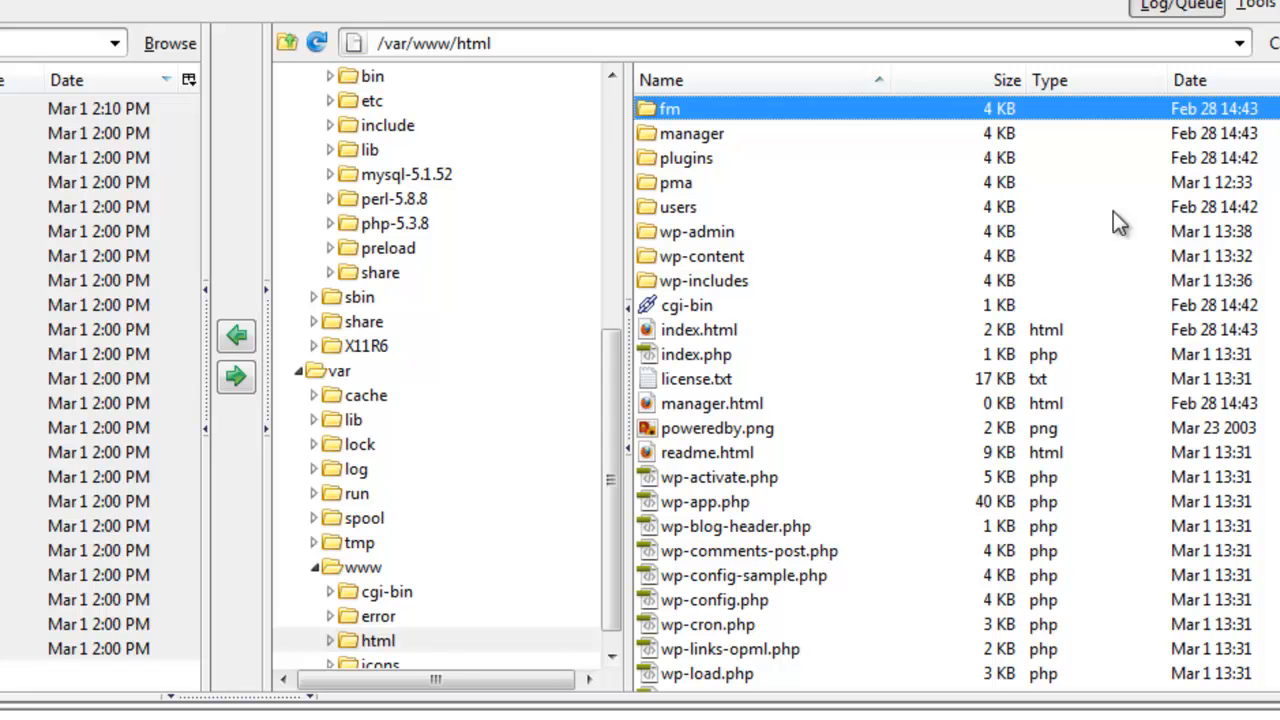
Step: Open the server's /var/www/html/wp-admin folder and scroll through its uploaded files
{"action": "left_click", "coordinate": [666, 230]}
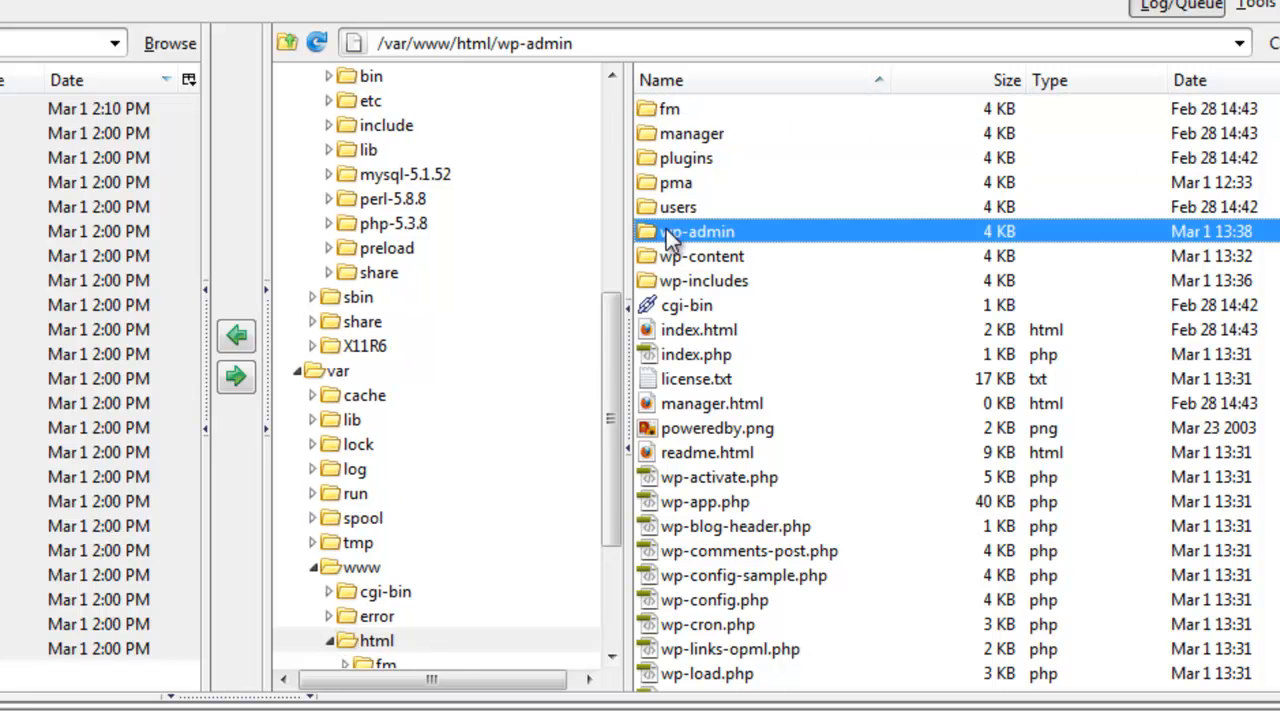
{"action": "double_click", "coordinate": [670, 236]}
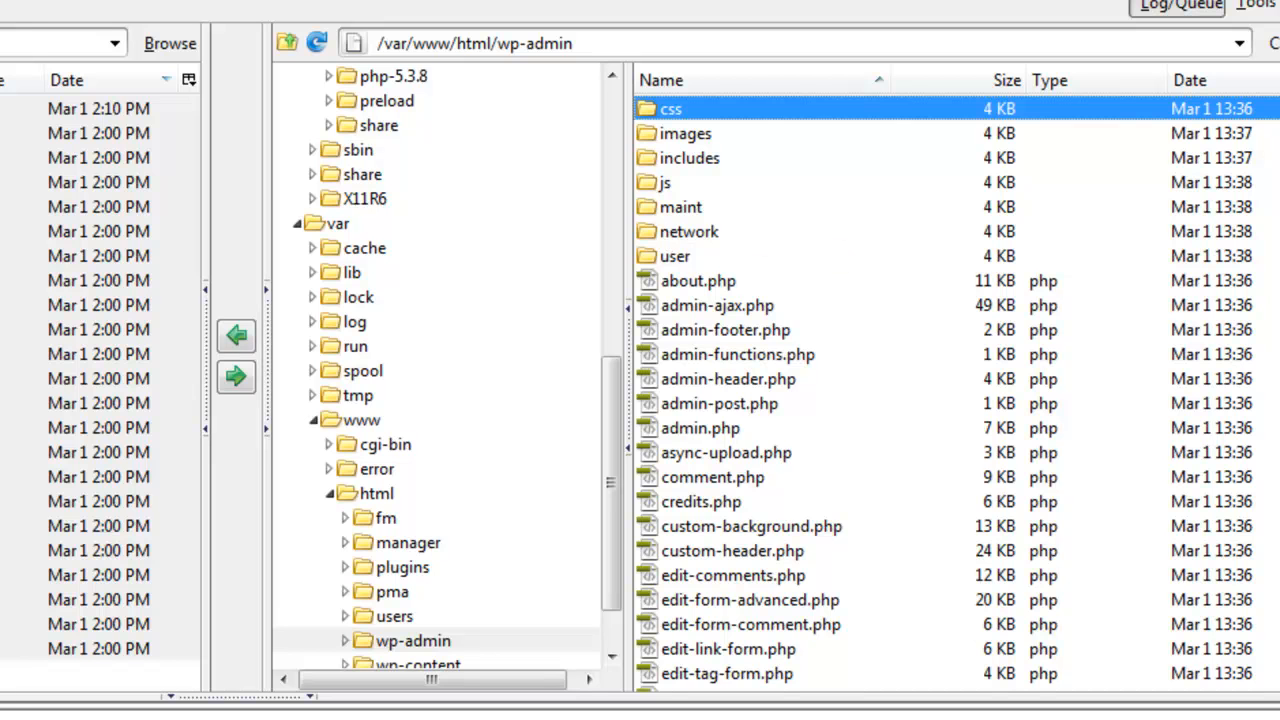
{"action": "scroll", "coordinate": [955, 390], "scroll_direction": "down", "scroll_amount": 7}
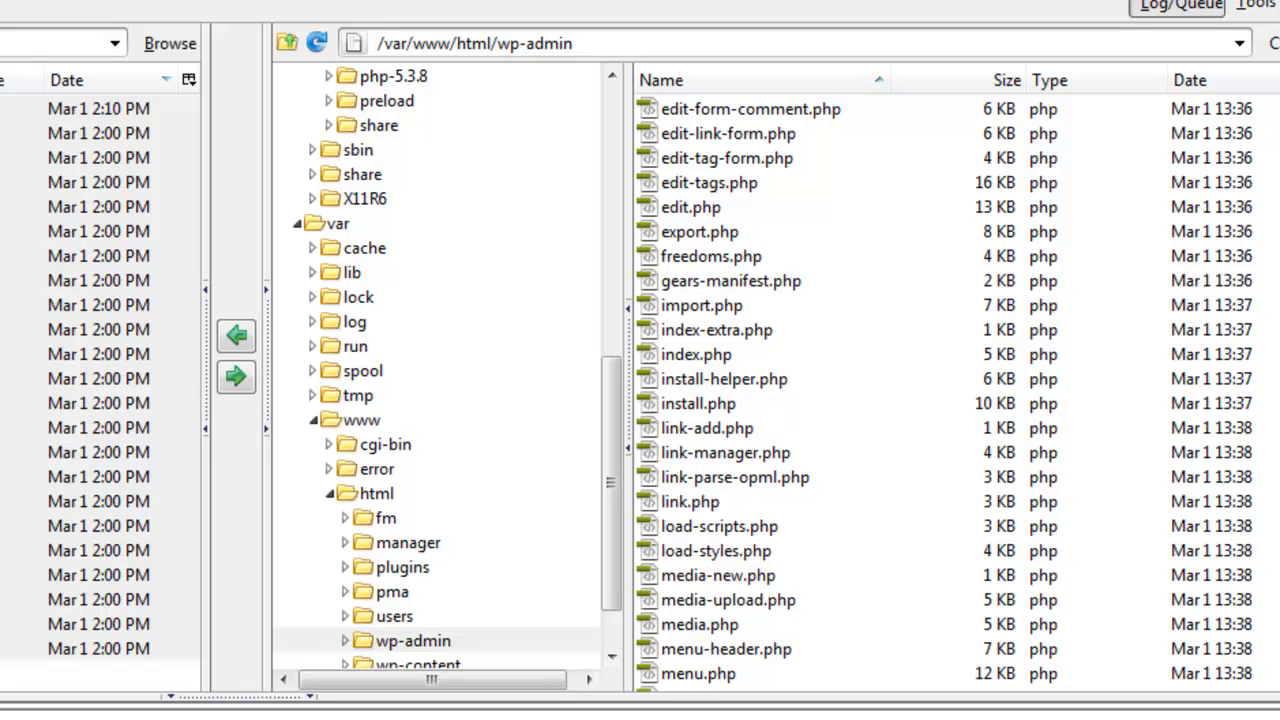
{"action": "scroll", "coordinate": [955, 380], "scroll_direction": "up", "scroll_amount": 7}
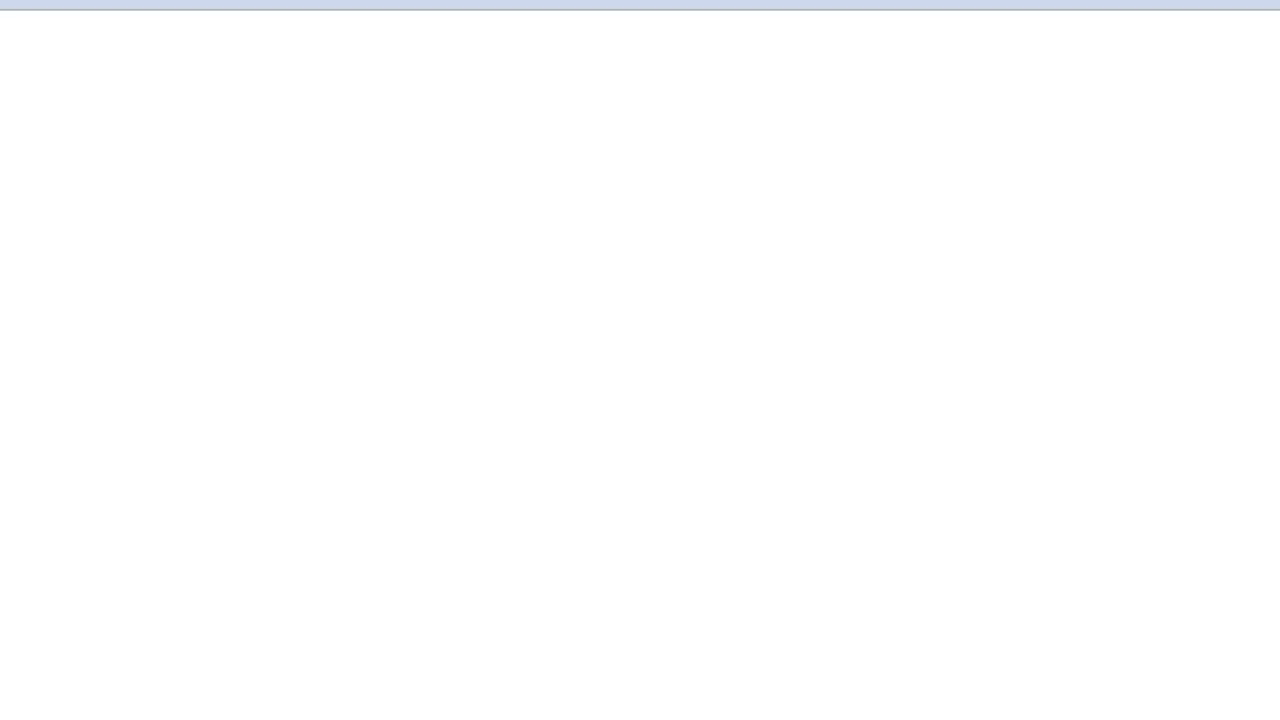
Step: Complete the Firefox address to booteecatcher.com/wp-admin/install.php
{"action": "left_click", "coordinate": [968, 65]}
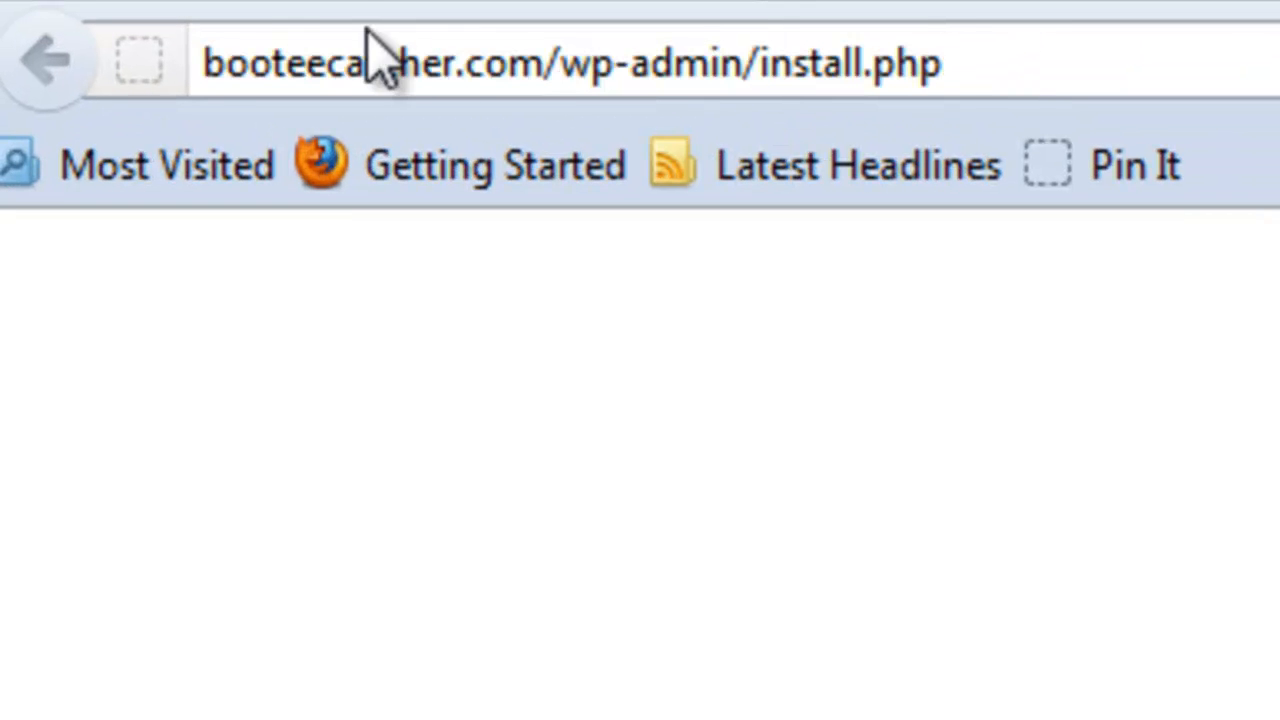
{"action": "left_click_drag", "start_coordinate": [545, 65], "coordinate": [188, 65]}
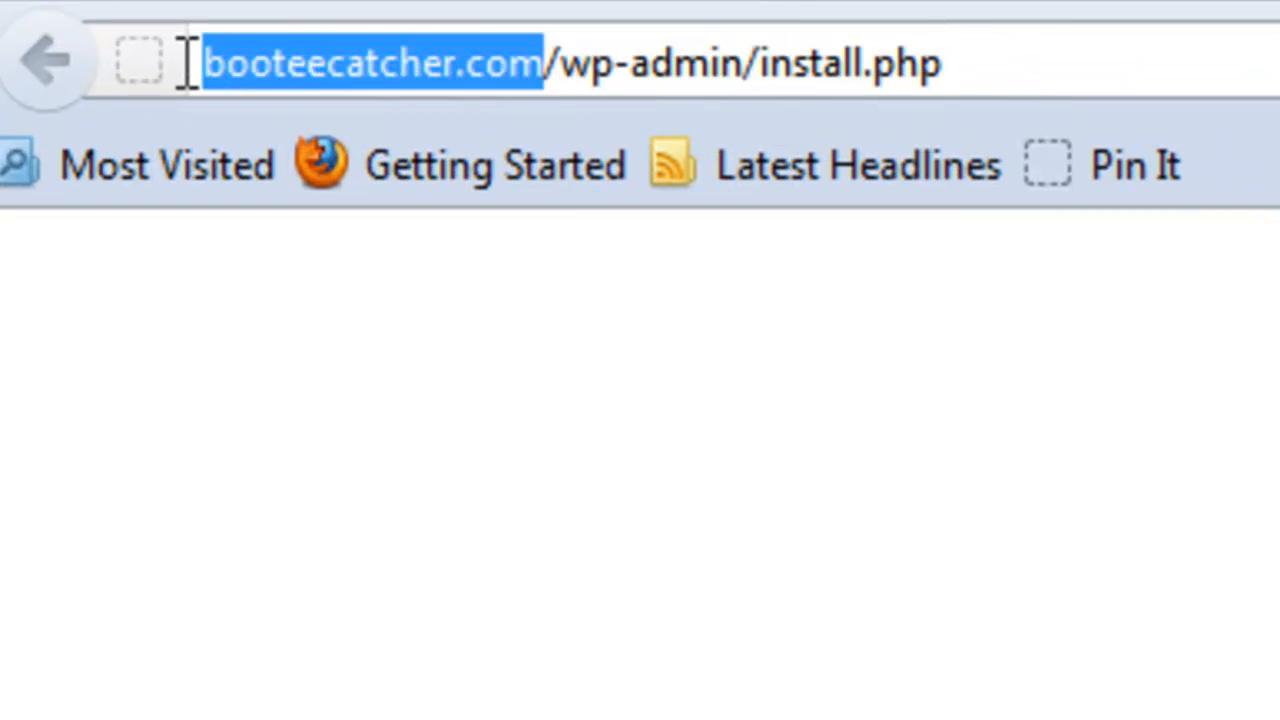
{"action": "left_click", "coordinate": [560, 63]}
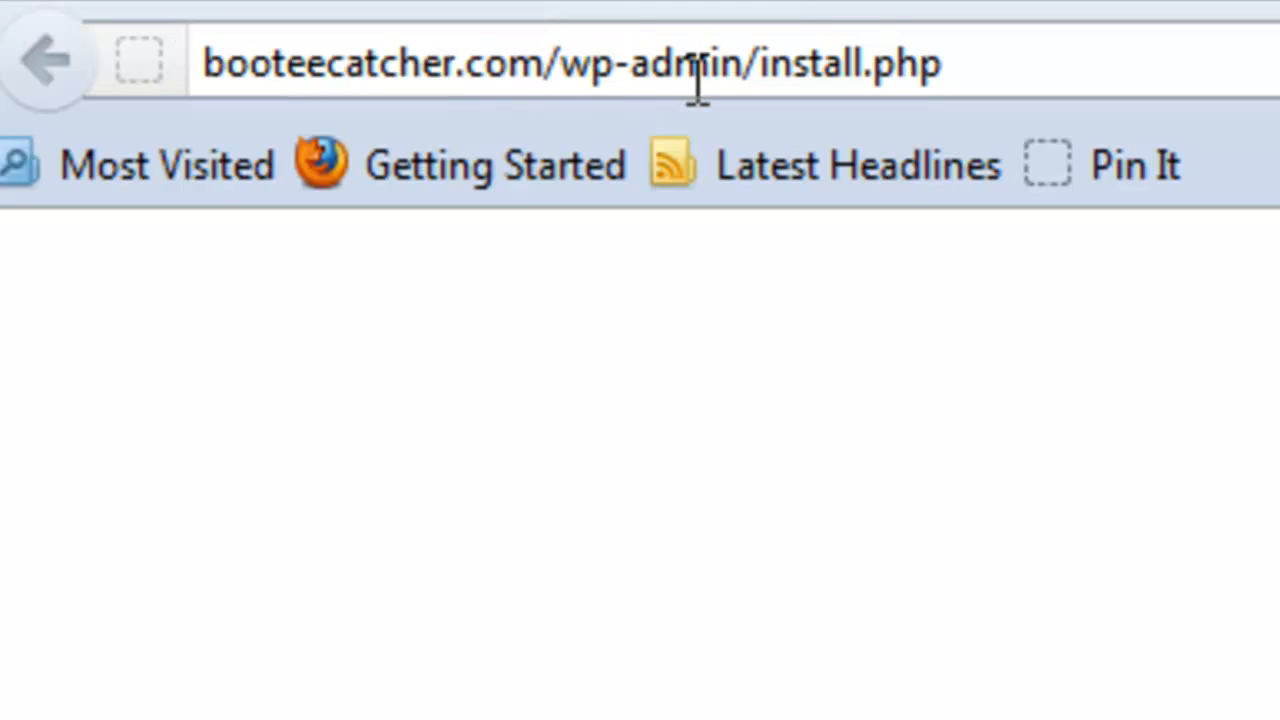
{"action": "left_click", "coordinate": [746, 63]}
{"action": "left_click", "coordinate": [966, 78]}
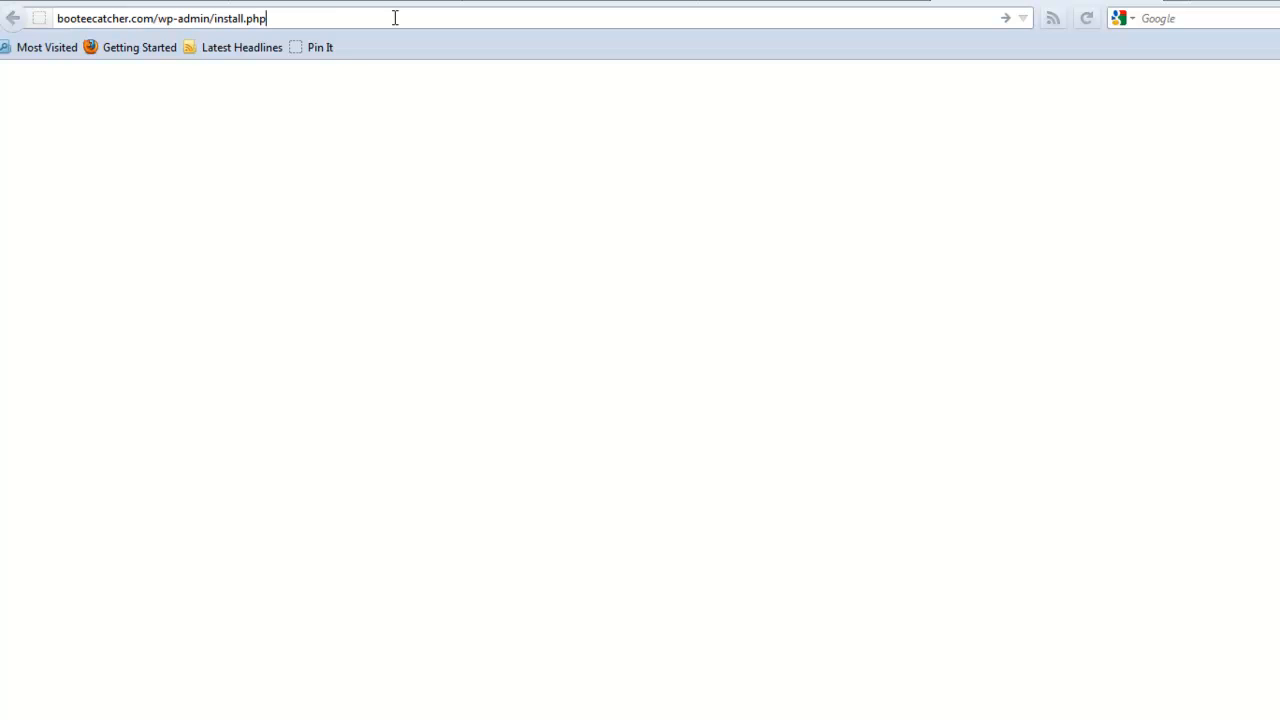
Step: Load the WordPress installer and enter 'Bootee Catcher' as the Site Title
{"action": "key", "text": "Return"}
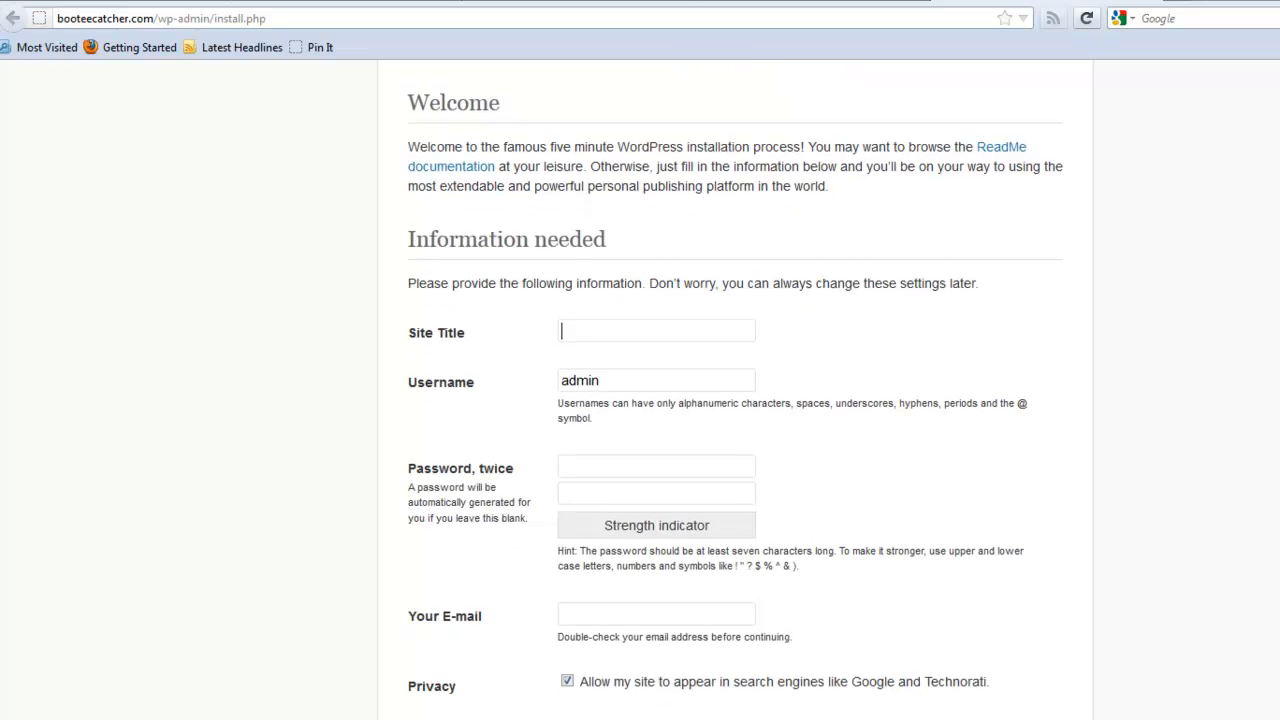
{"action": "scroll", "coordinate": [755, 297], "scroll_direction": "down", "scroll_amount": 1}
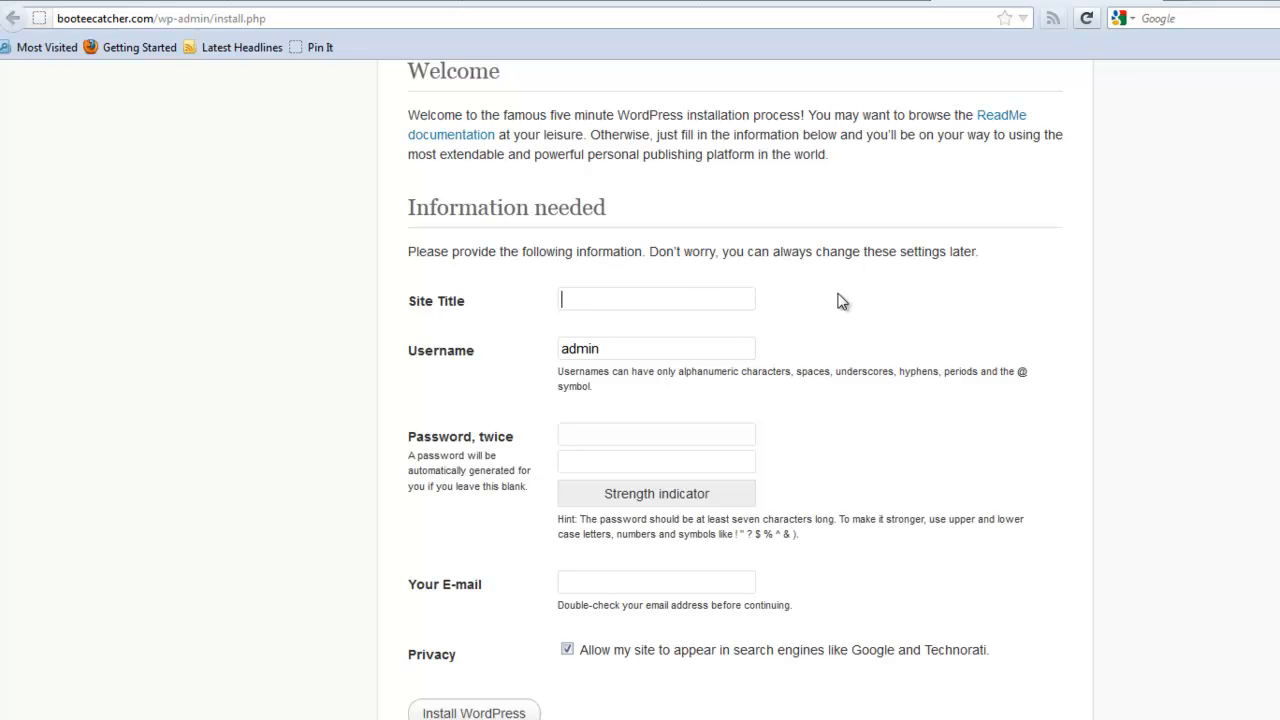
{"action": "type", "text": "Bootee"}
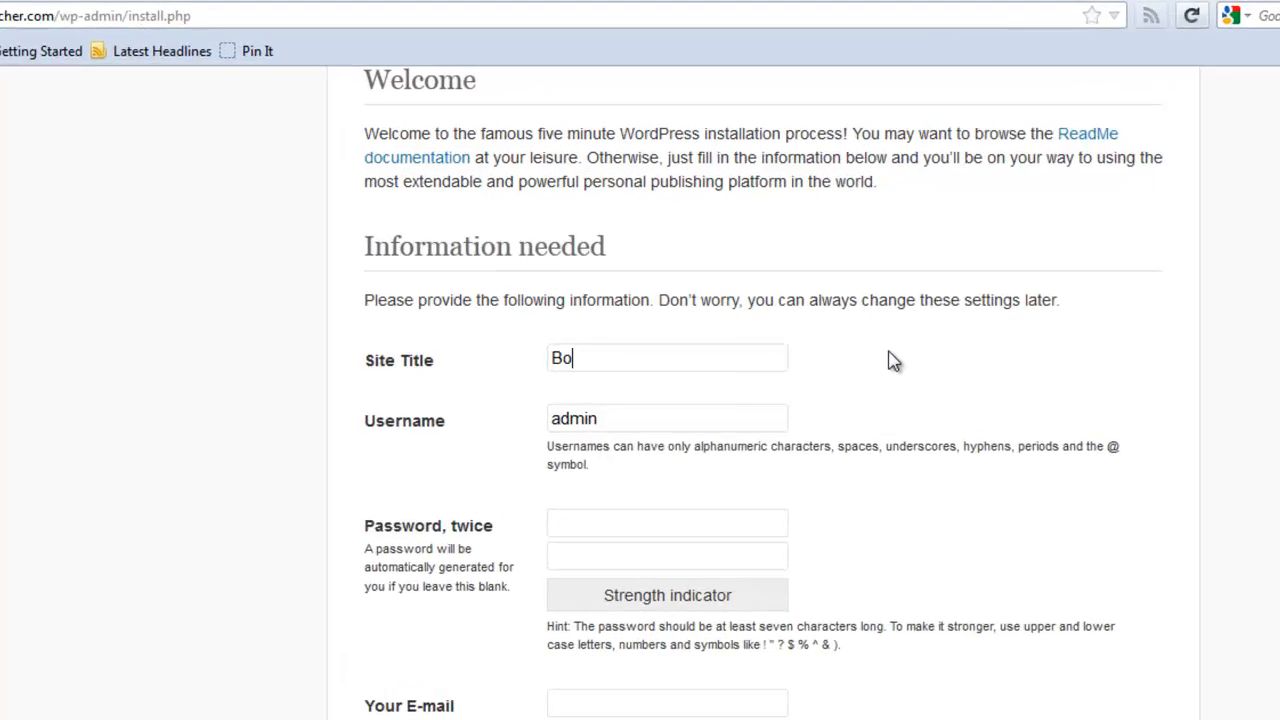
{"action": "type", "text": " Catcher"}
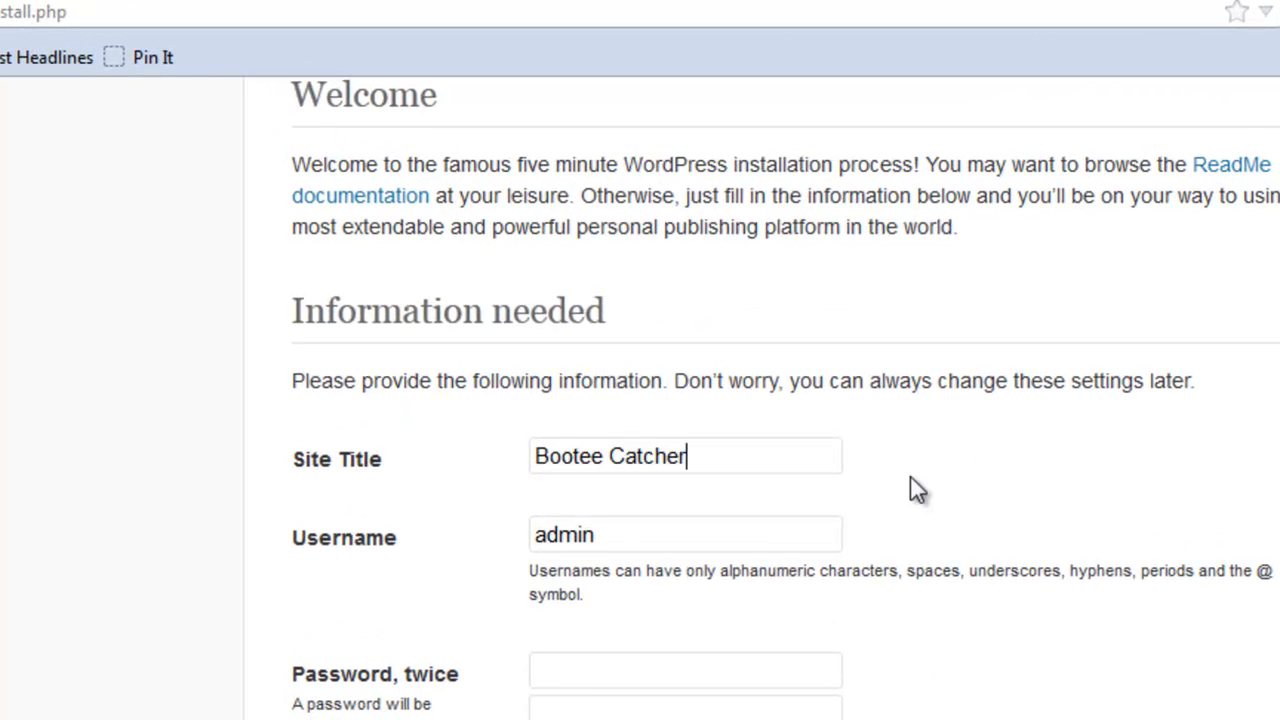
Step: Edit the default admin username into a custom admin username
{"action": "left_click", "coordinate": [609, 534]}
{"action": "left_click", "coordinate": [538, 536]}
{"action": "type", "text": "bcwp"}
{"action": "key", "text": "End"}
{"action": "type", "text": "2"}
{"action": "left_click_drag", "start_coordinate": [680, 531], "coordinate": [518, 541]}
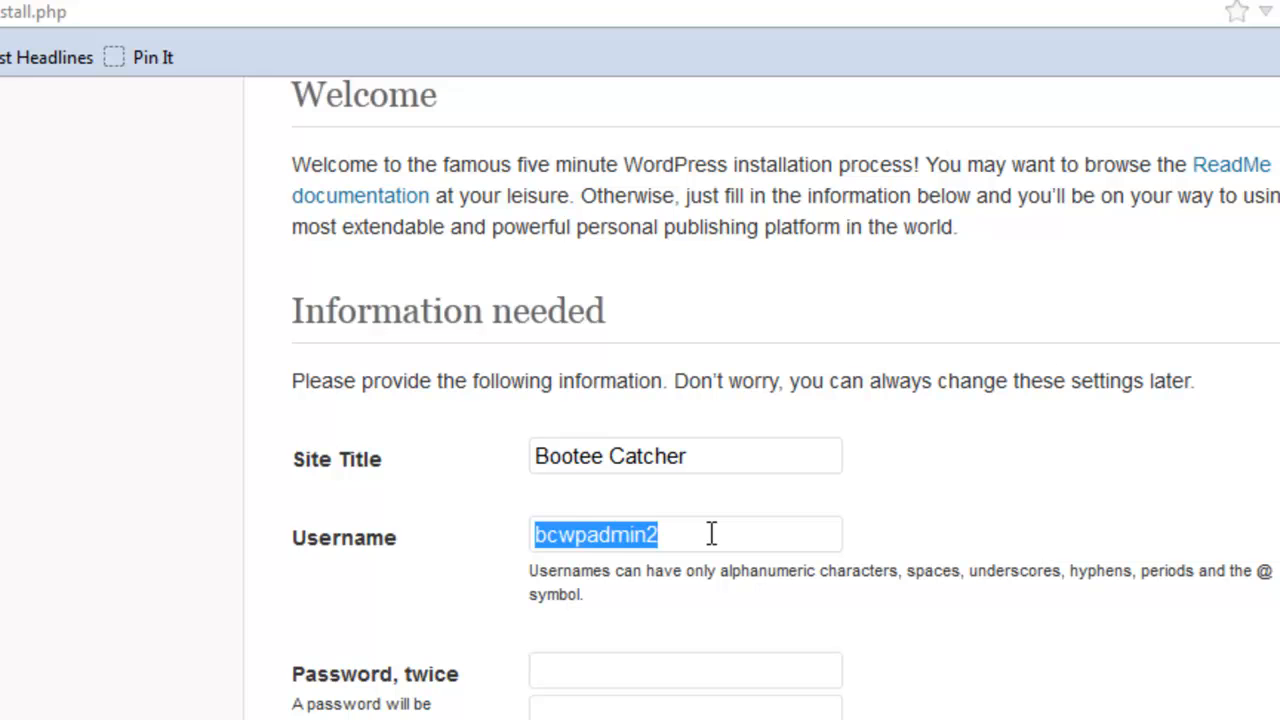
Step: Set the admin password, fill in the admin e-mail address, and untick search-engine visibility
{"action": "left_click", "coordinate": [720, 677]}
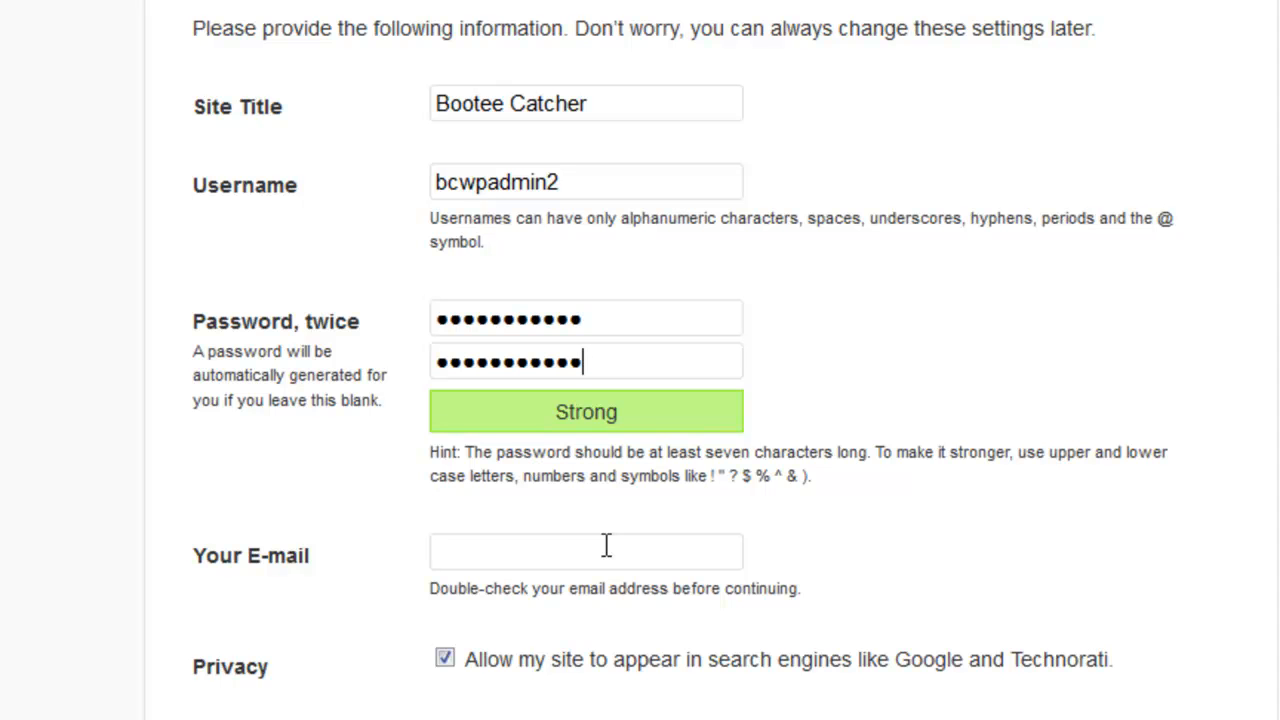
{"action": "left_click", "coordinate": [606, 545]}
{"action": "scroll", "coordinate": [1020, 415], "scroll_direction": "down", "scroll_amount": 2}
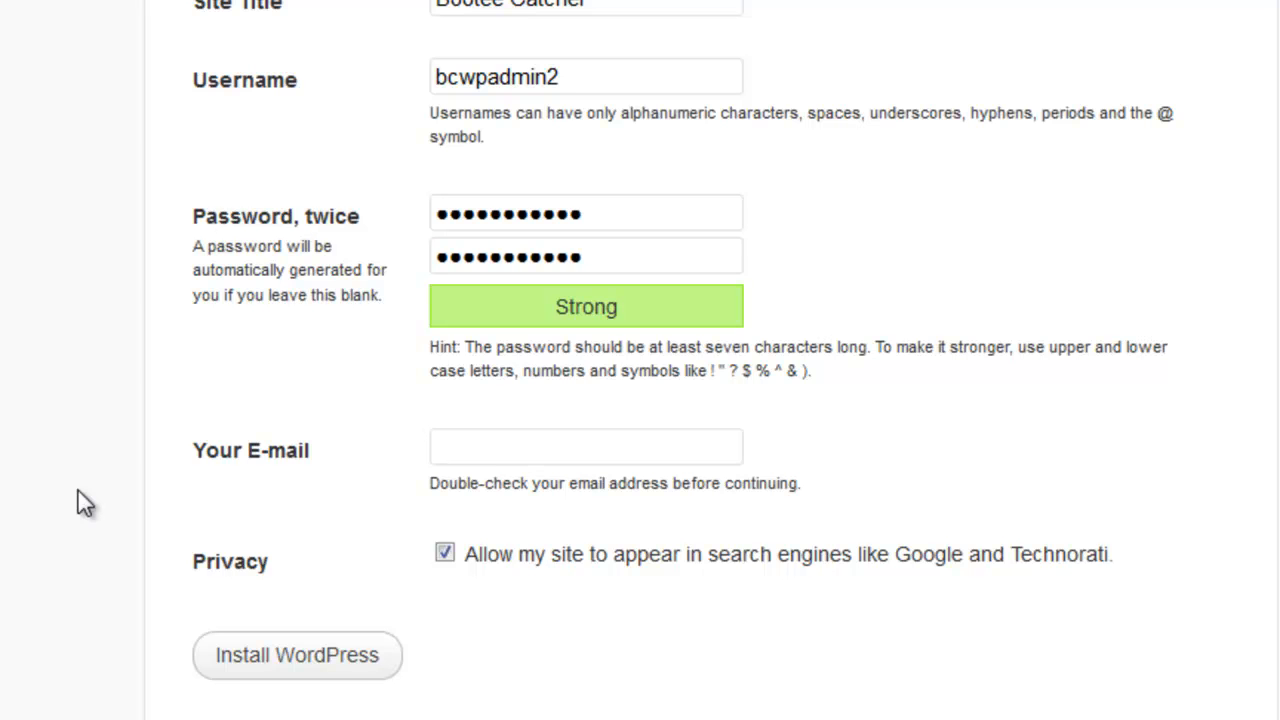
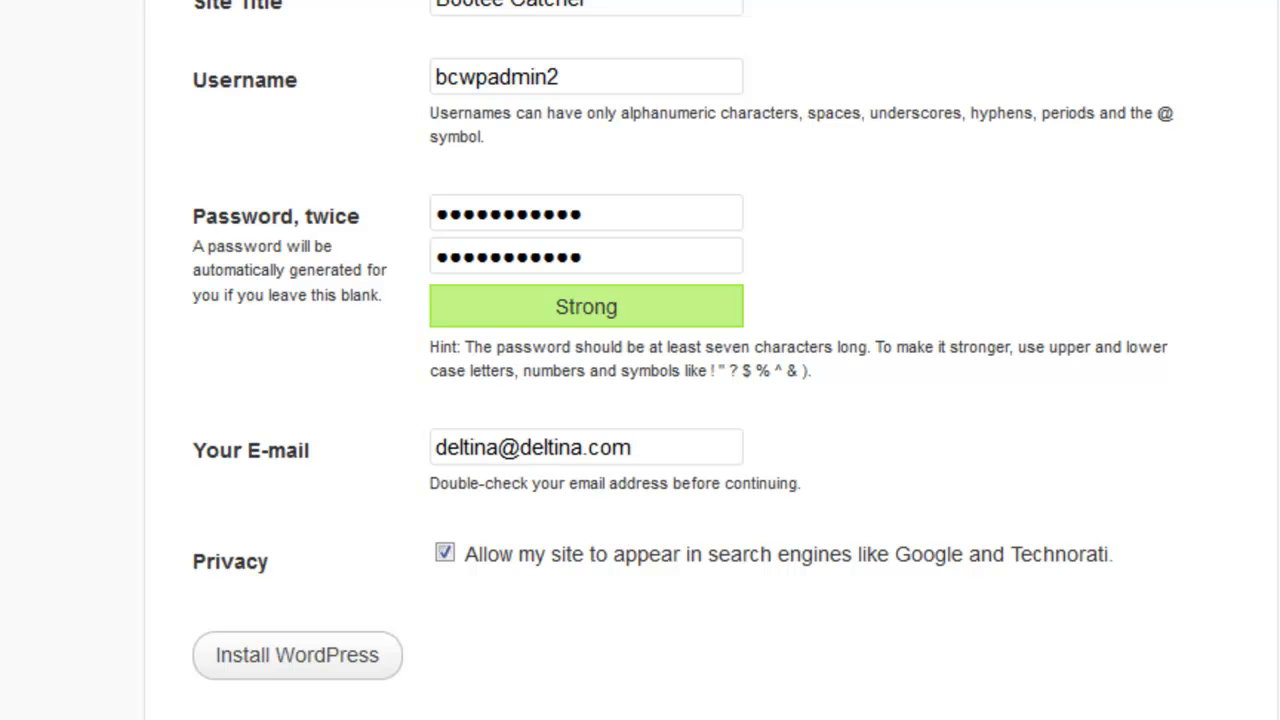
{"action": "left_click", "coordinate": [445, 553]}
Step: Run the WordPress installation and log in to the Bootee Catcher dashboard
{"action": "left_click", "coordinate": [277, 665]}
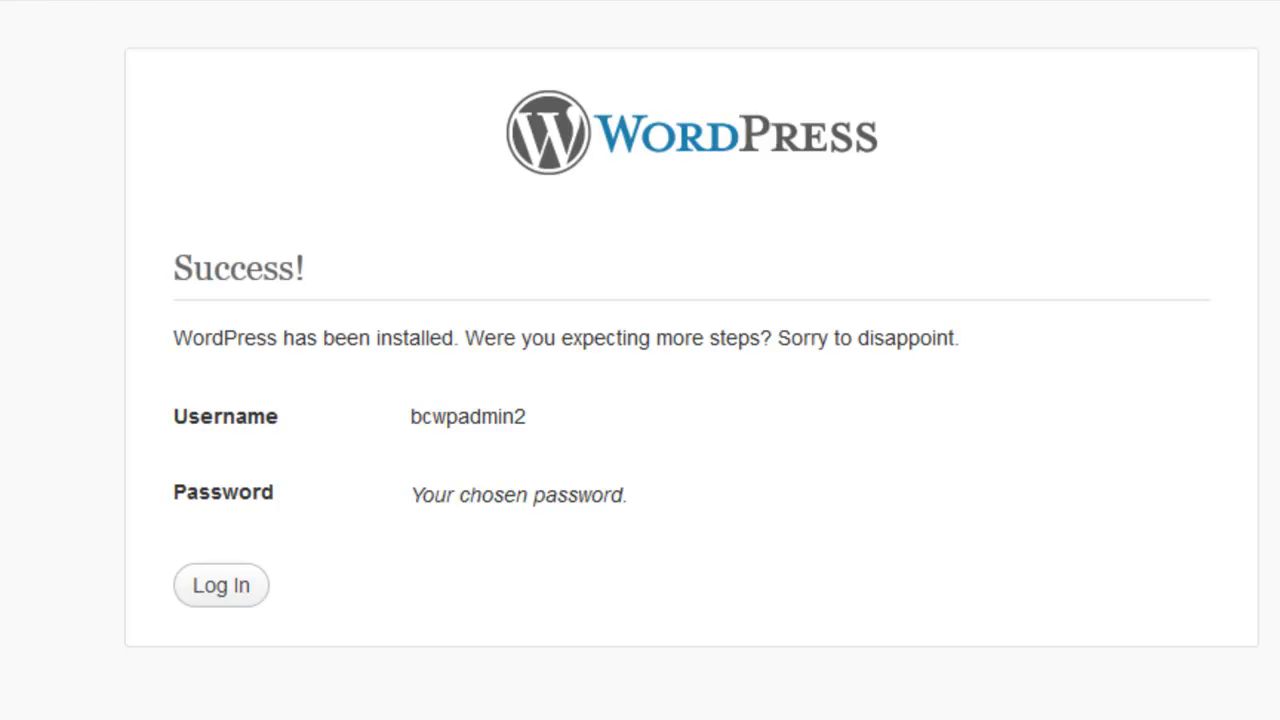
{"action": "left_click", "coordinate": [224, 581]}
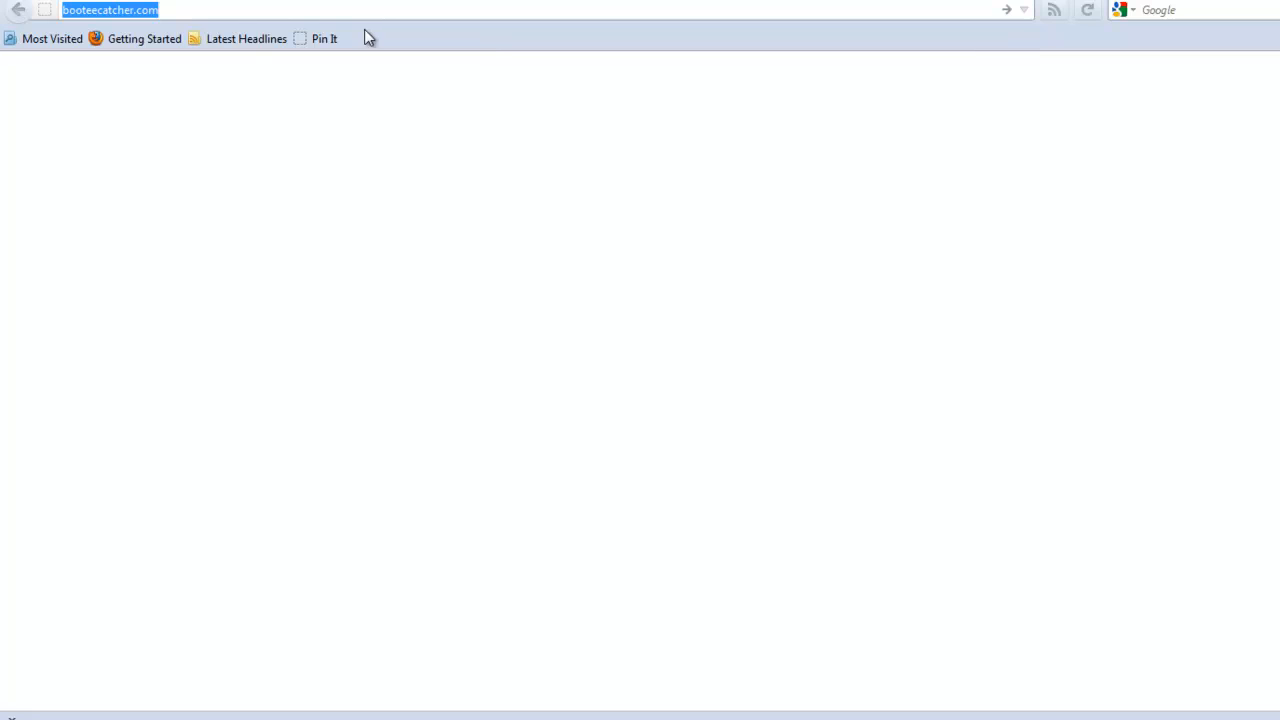
Step: Load booteecatcher.com in Firefox, which still shows the under-construction placeholder
{"action": "left_click", "coordinate": [272, 9]}
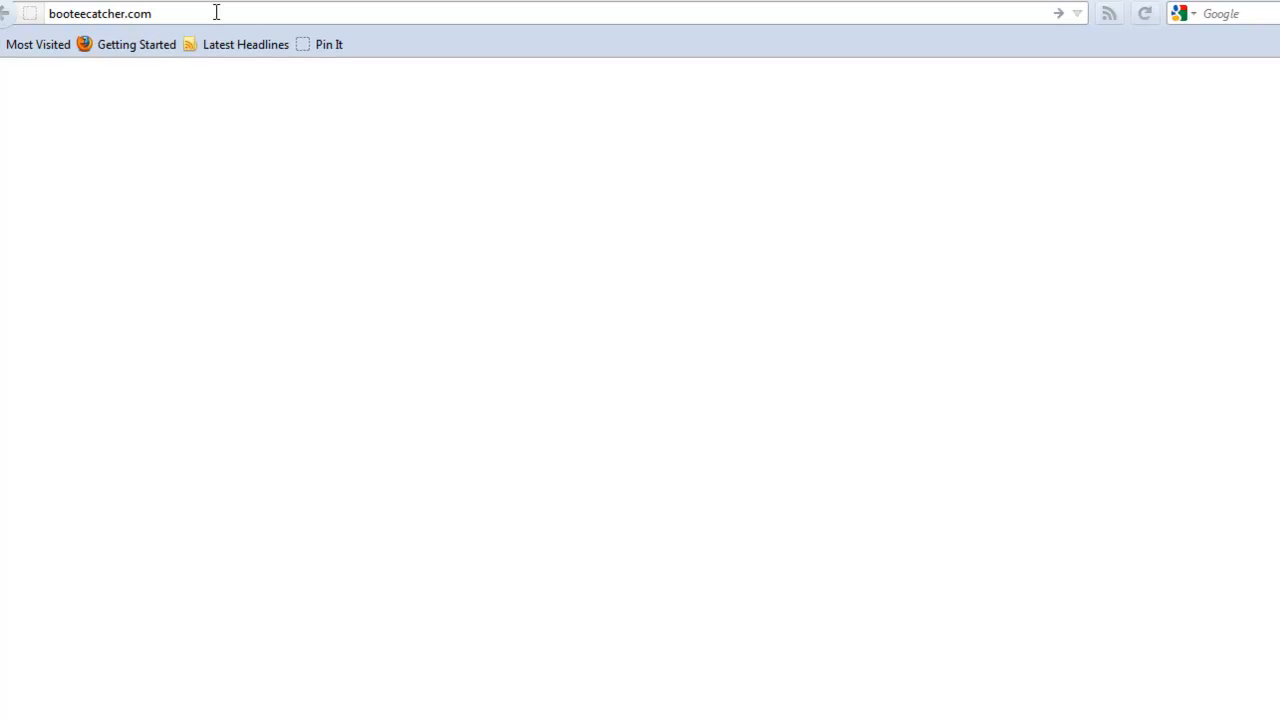
{"action": "key", "text": "Return"}
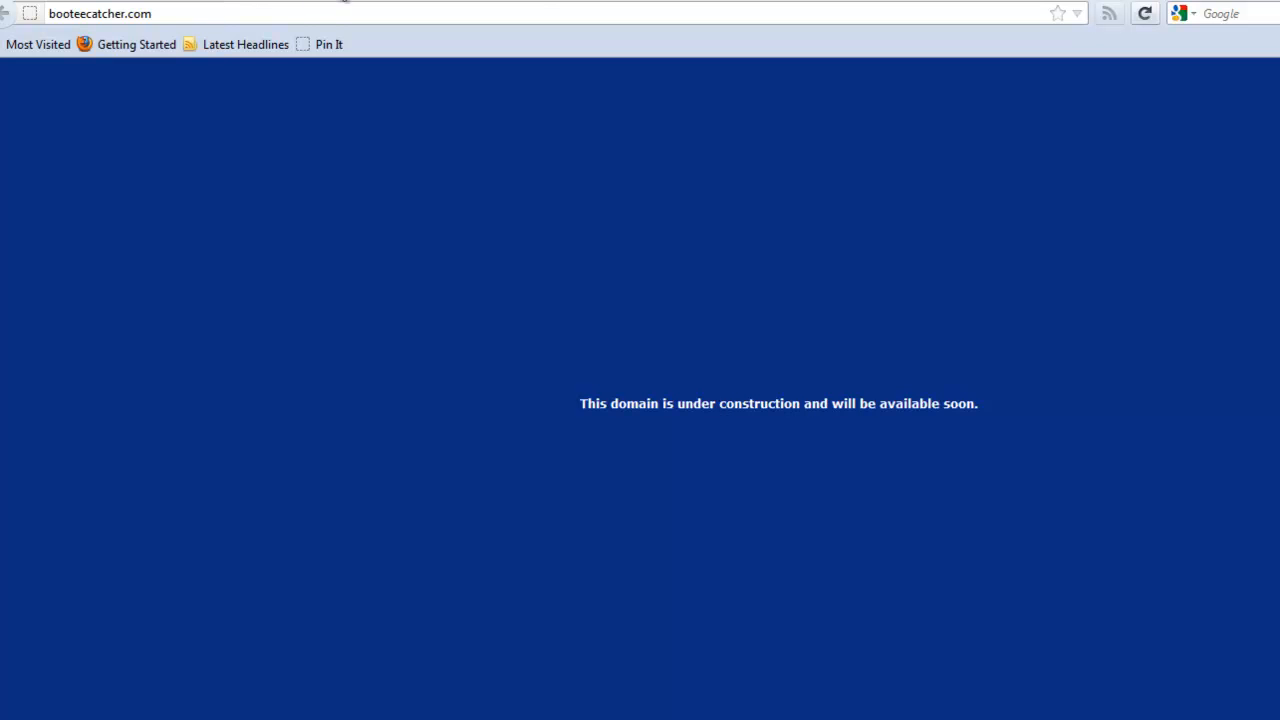
Step: In FireFTP, move up from wp-admin to /var/www/html and scroll to index.html and index.php
{"action": "left_click", "coordinate": [538, 0]}
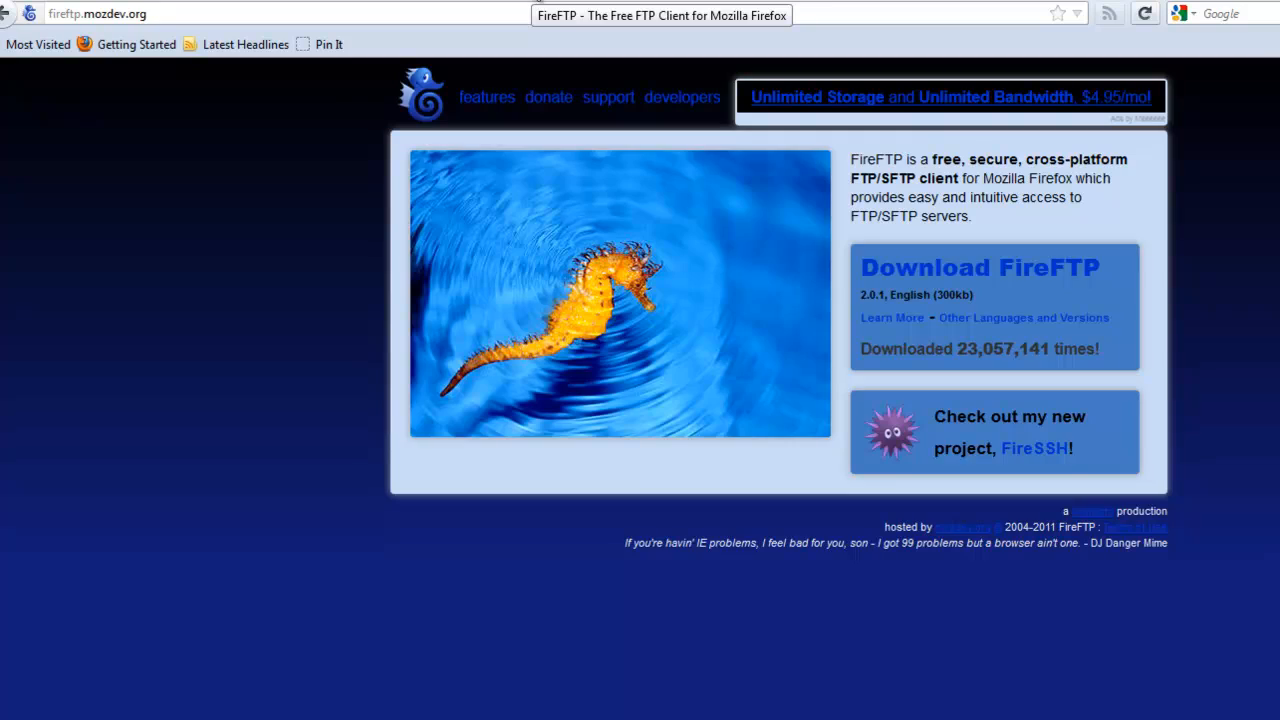
{"action": "left_click", "coordinate": [745, 0]}
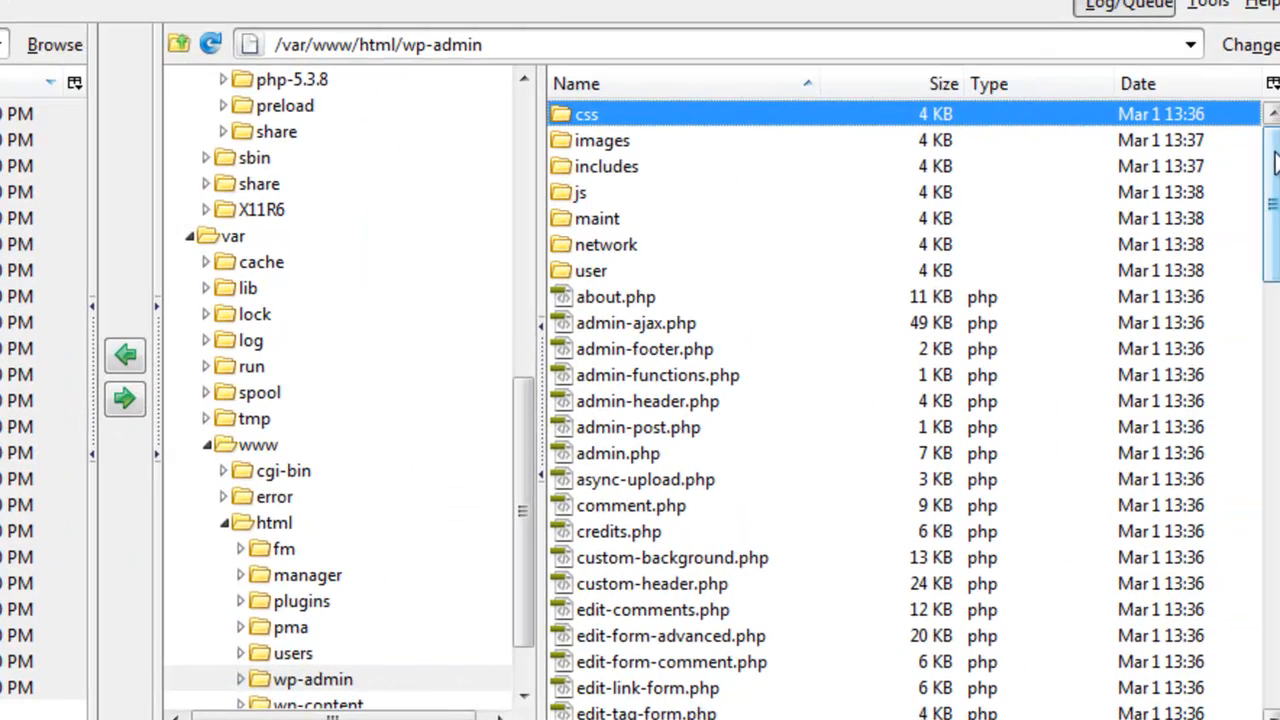
{"action": "left_click", "coordinate": [177, 47]}
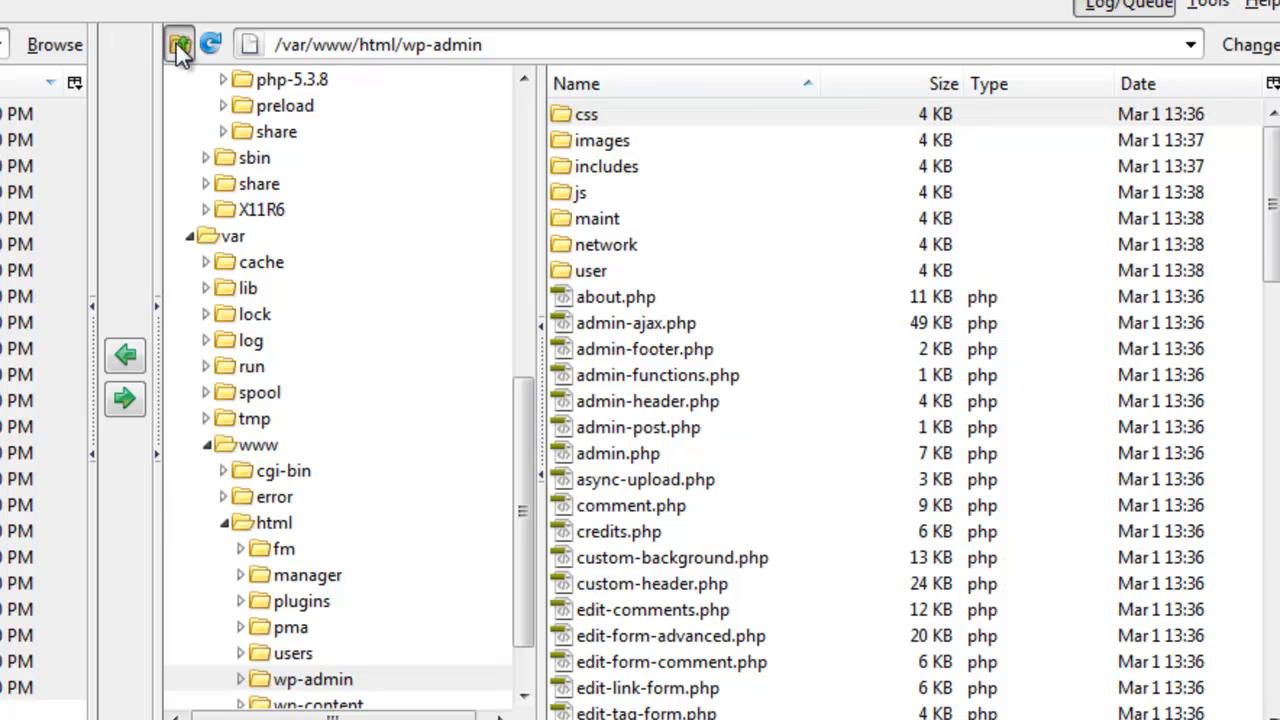
{"action": "scroll", "coordinate": [1276, 160], "scroll_direction": "down", "scroll_amount": 3}
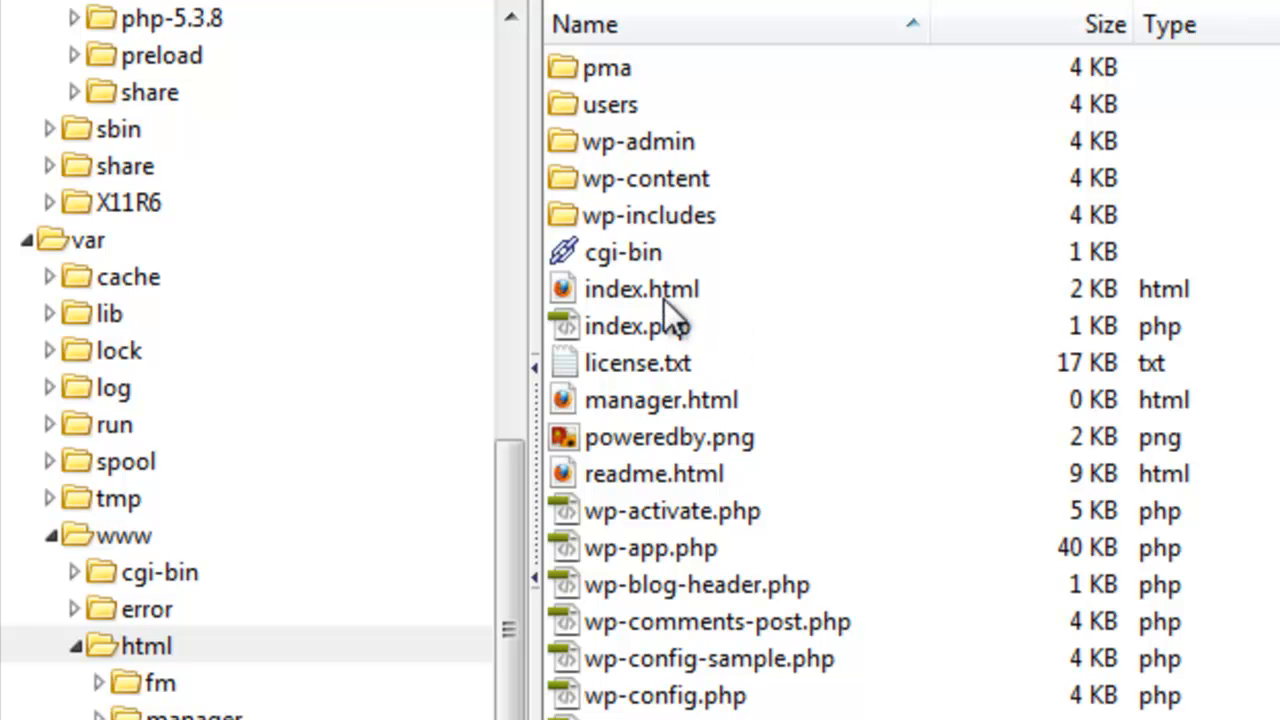
Step: Rename index.html on the server to index-old.html
{"action": "left_click", "coordinate": [640, 285]}
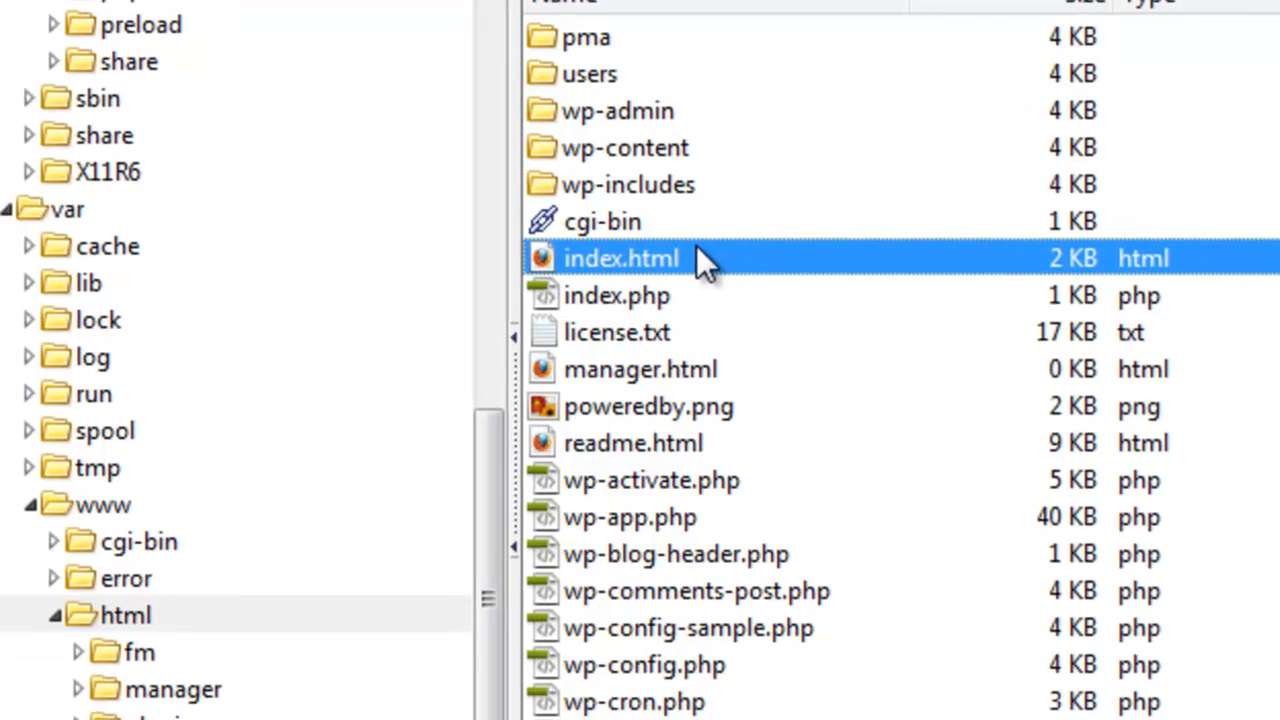
{"action": "right_click", "coordinate": [721, 285]}
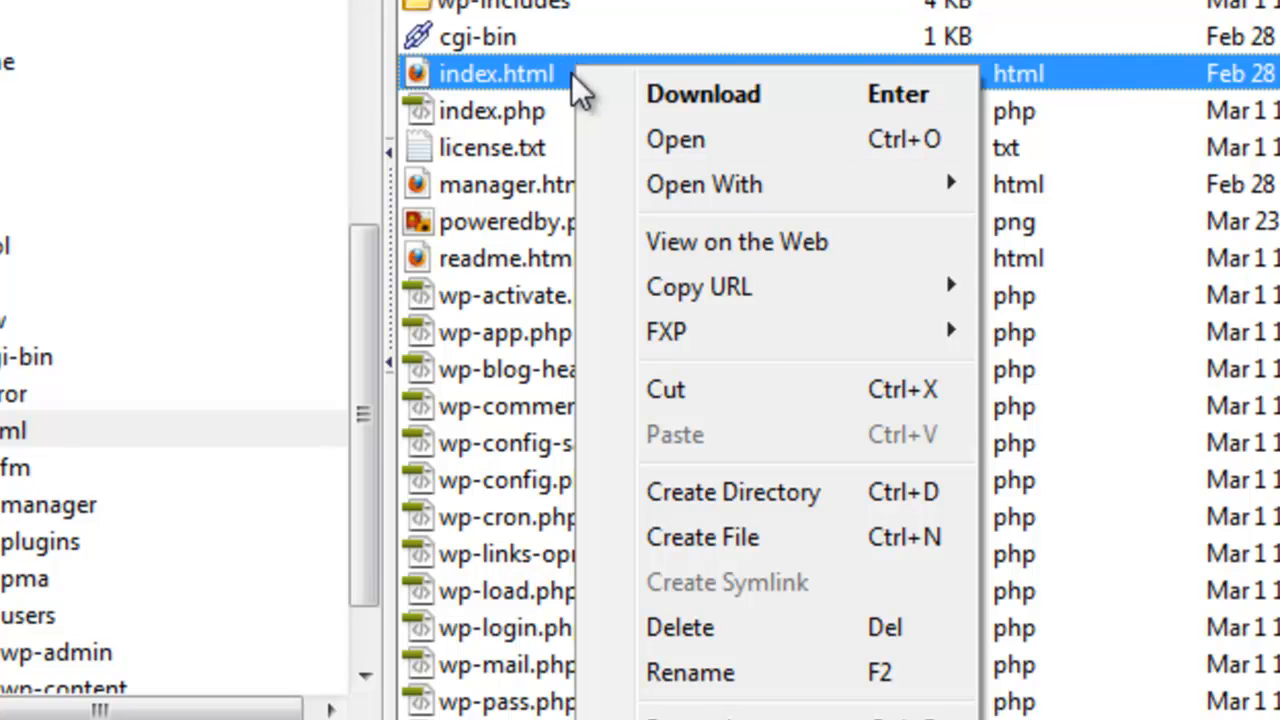
{"action": "left_click", "coordinate": [770, 672]}
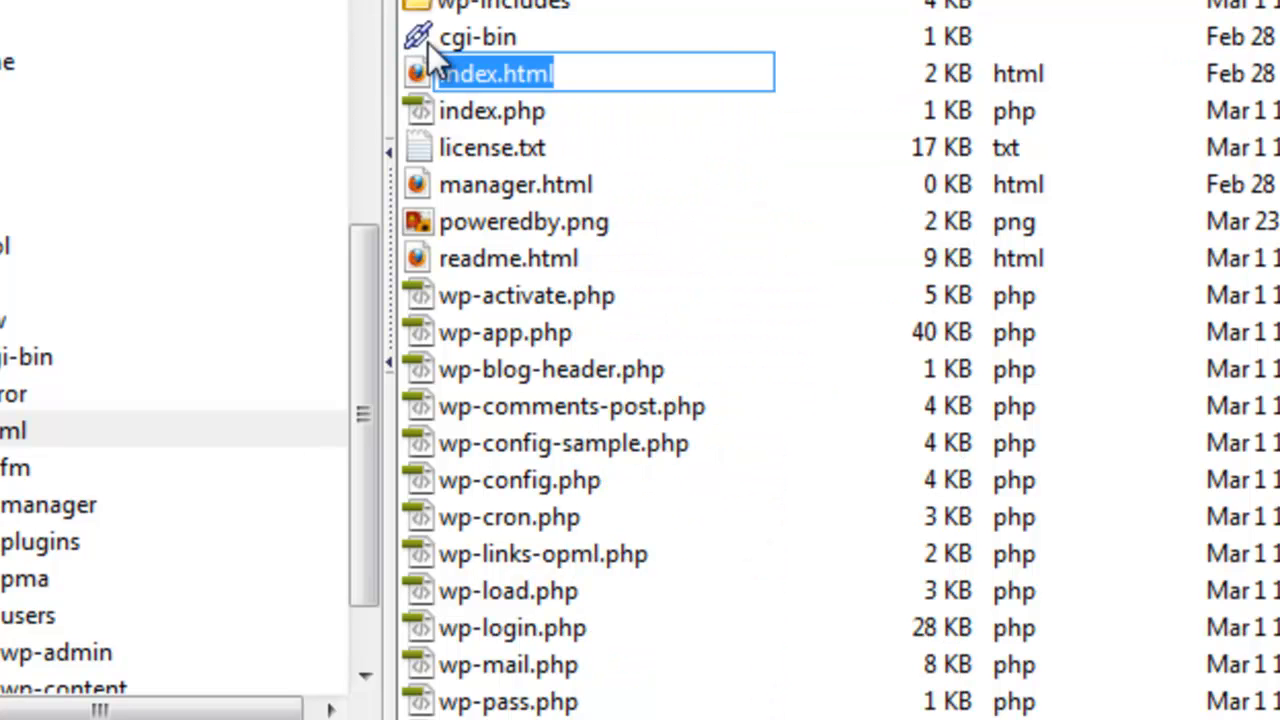
{"action": "left_click", "coordinate": [497, 78]}
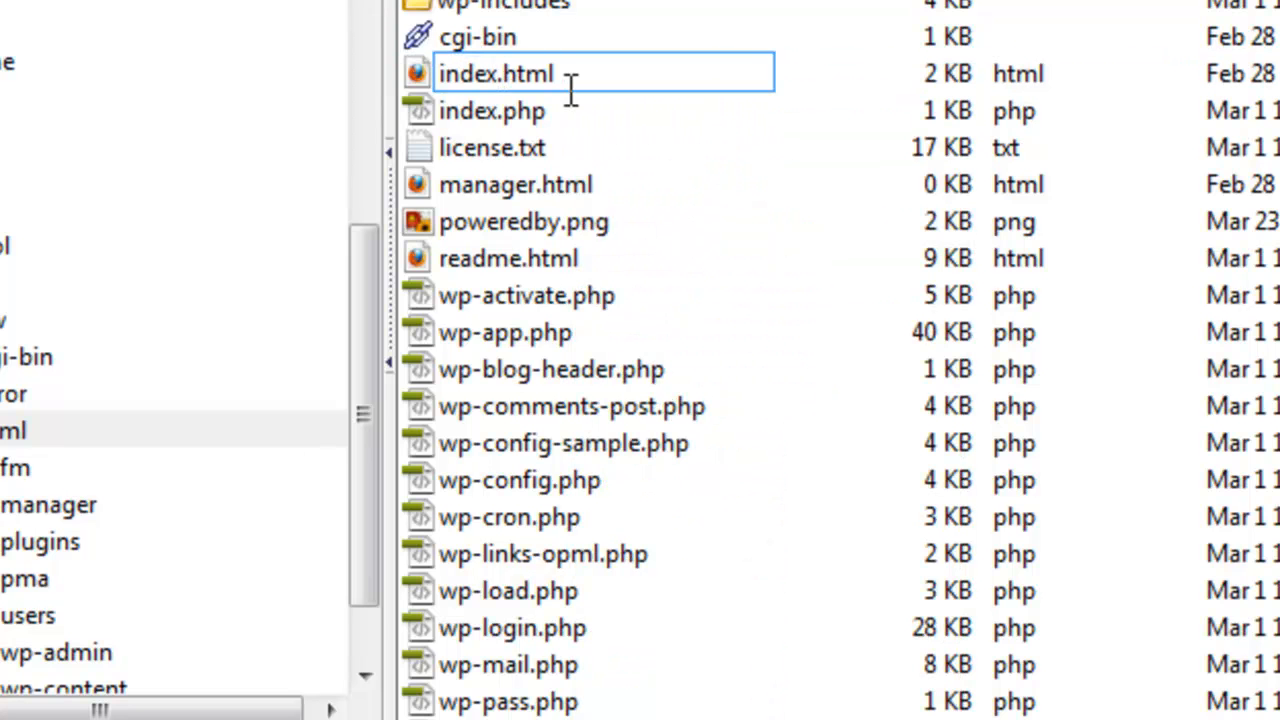
{"action": "type", "text": "-old"}
{"action": "left_click", "coordinate": [697, 178]}
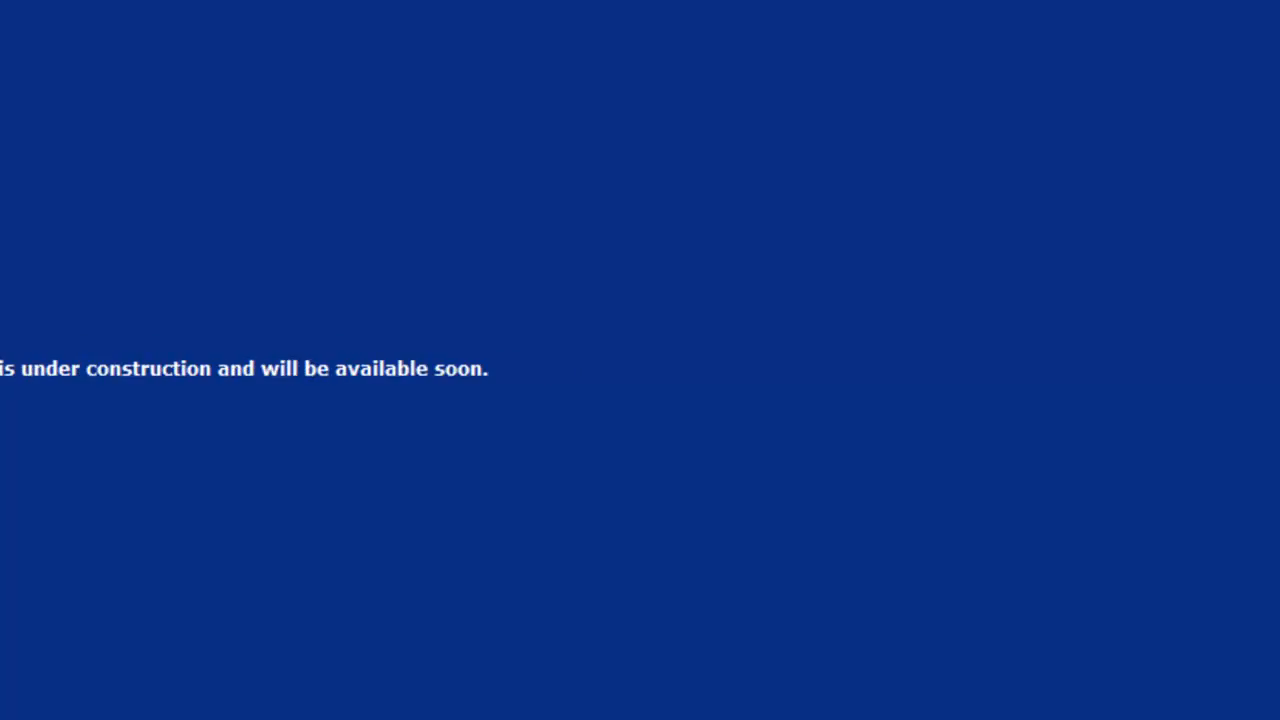
Step: Reload booteecatcher.com in Firefox to check the home page
{"action": "left_click_drag", "start_coordinate": [106, 16], "coordinate": [3, 17]}
{"action": "left_click", "coordinate": [114, 16]}
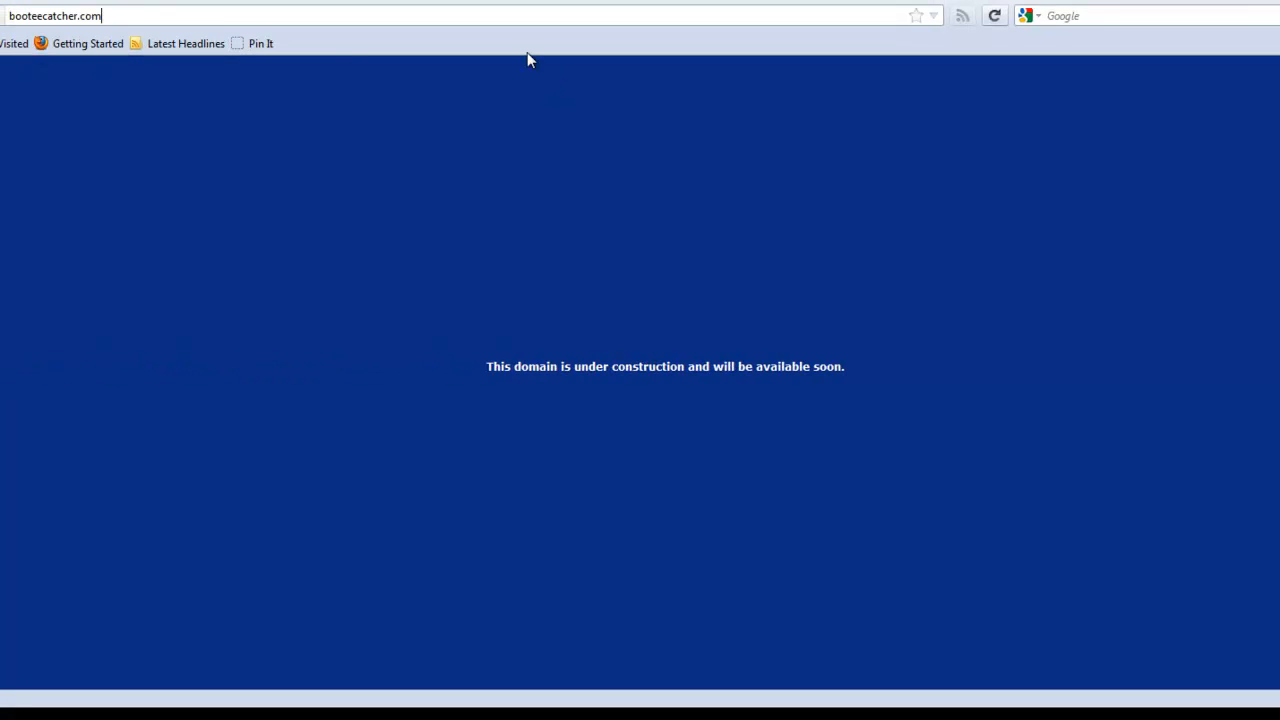
{"action": "left_click", "coordinate": [995, 16]}
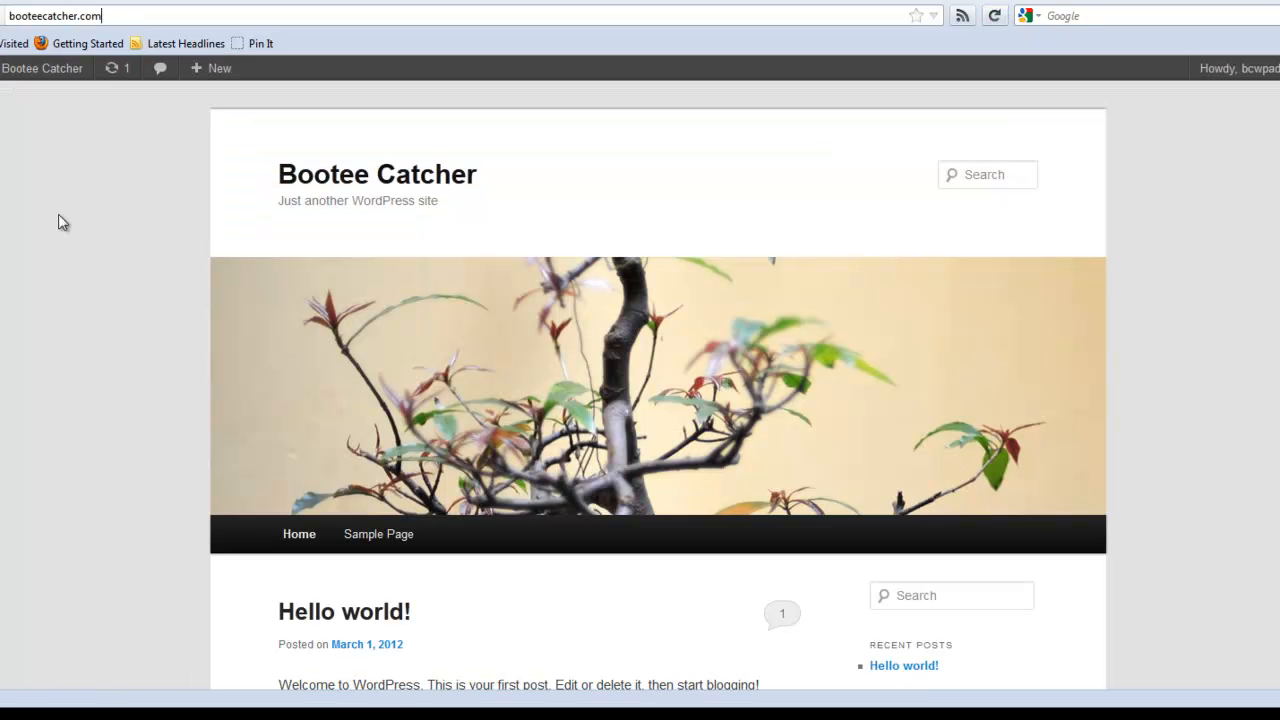